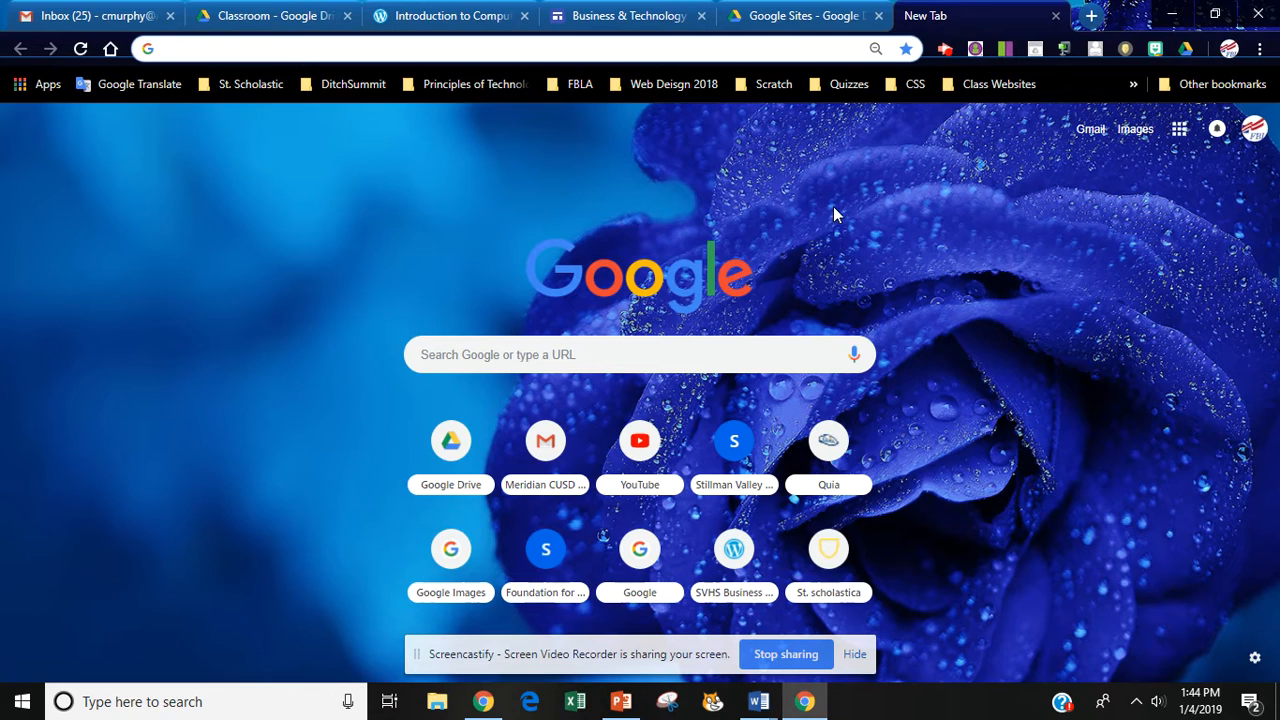
Bring the Drive tab showing the empty Google Sites folder to the front.
left_click(1182, 135)
left_click(1182, 135)
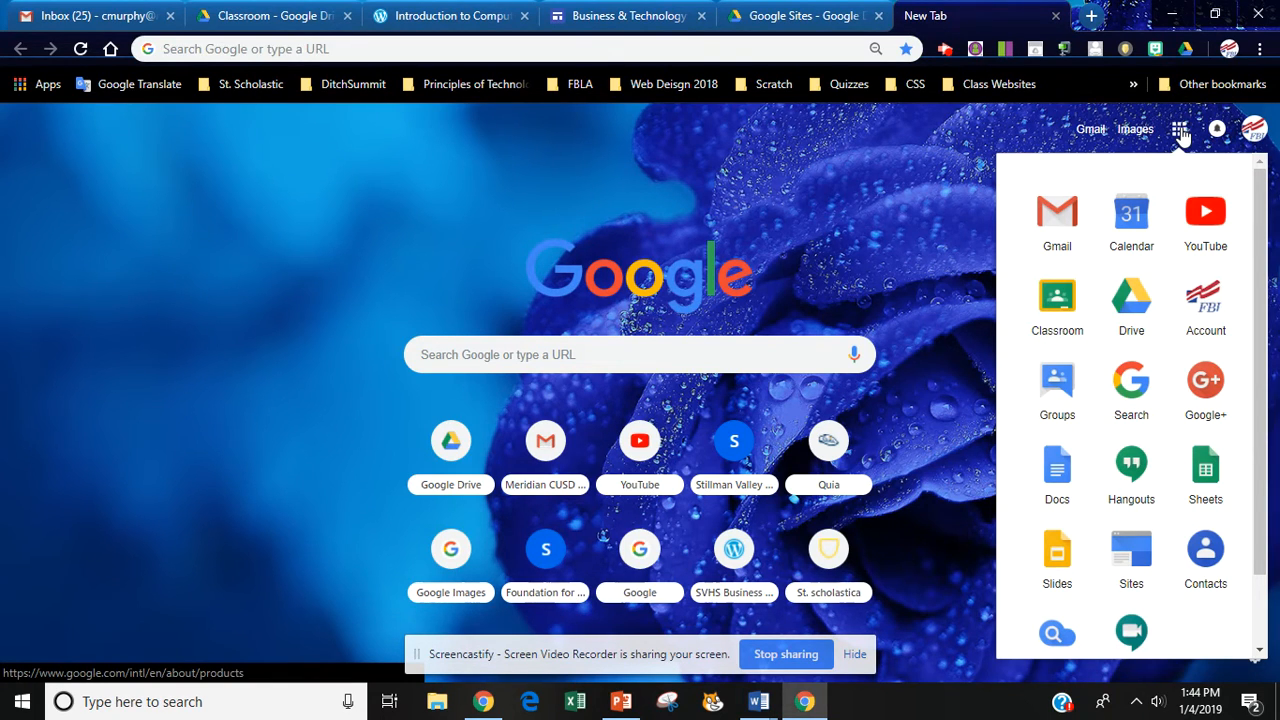
left_click(725, 218)
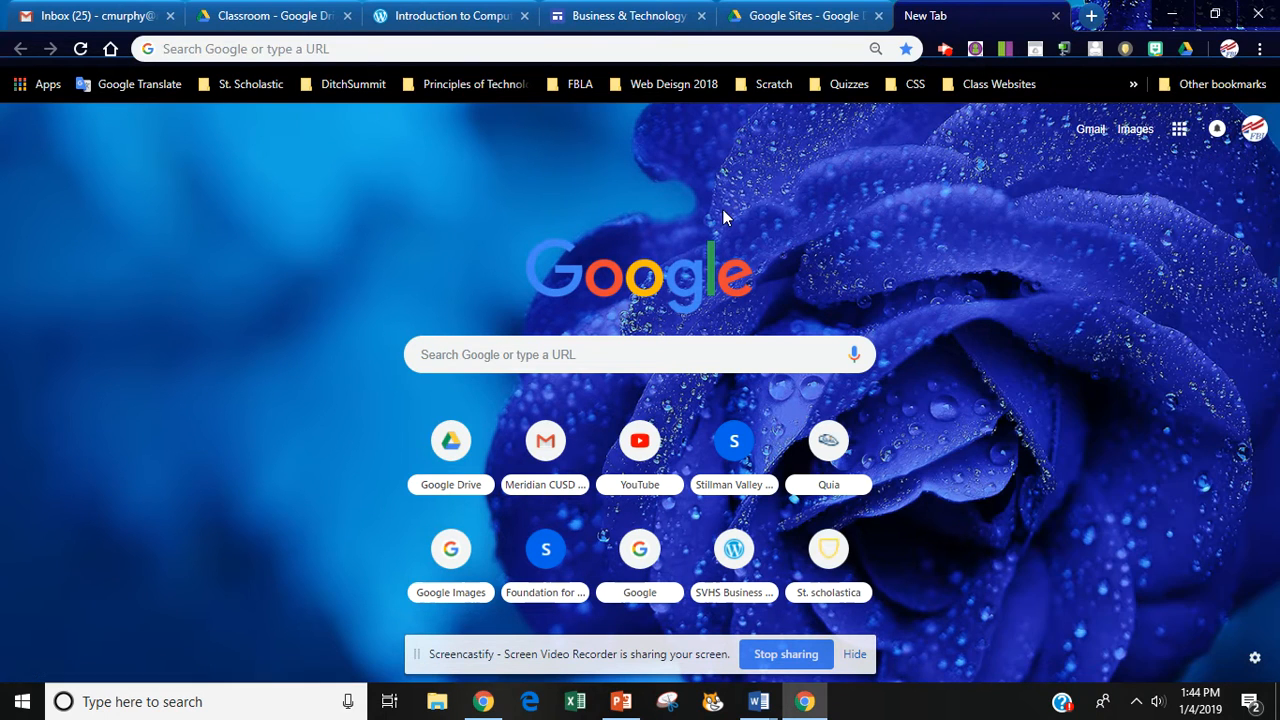
left_click(800, 16)
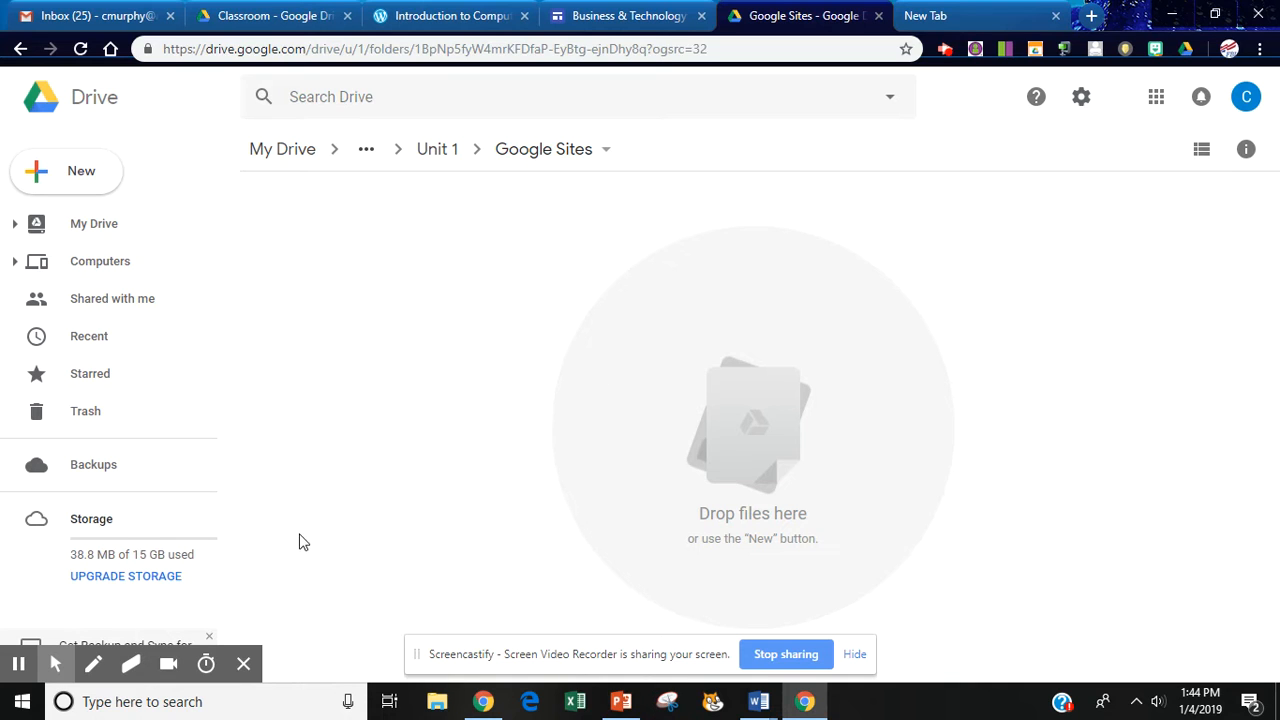
Navigate from My Drive through 2018-2019 School Year and Intro to Computers into Unit 1.
mouse_move(52, 660)
left_click(18, 628)
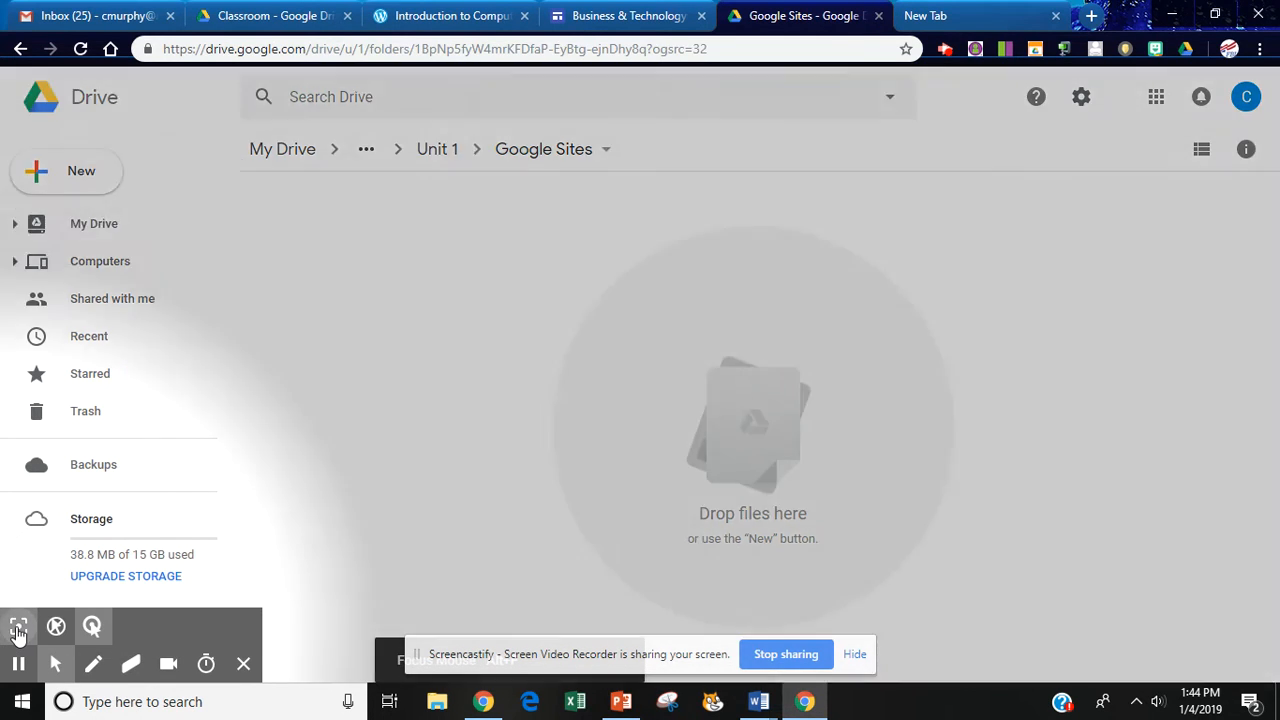
left_click(18, 628)
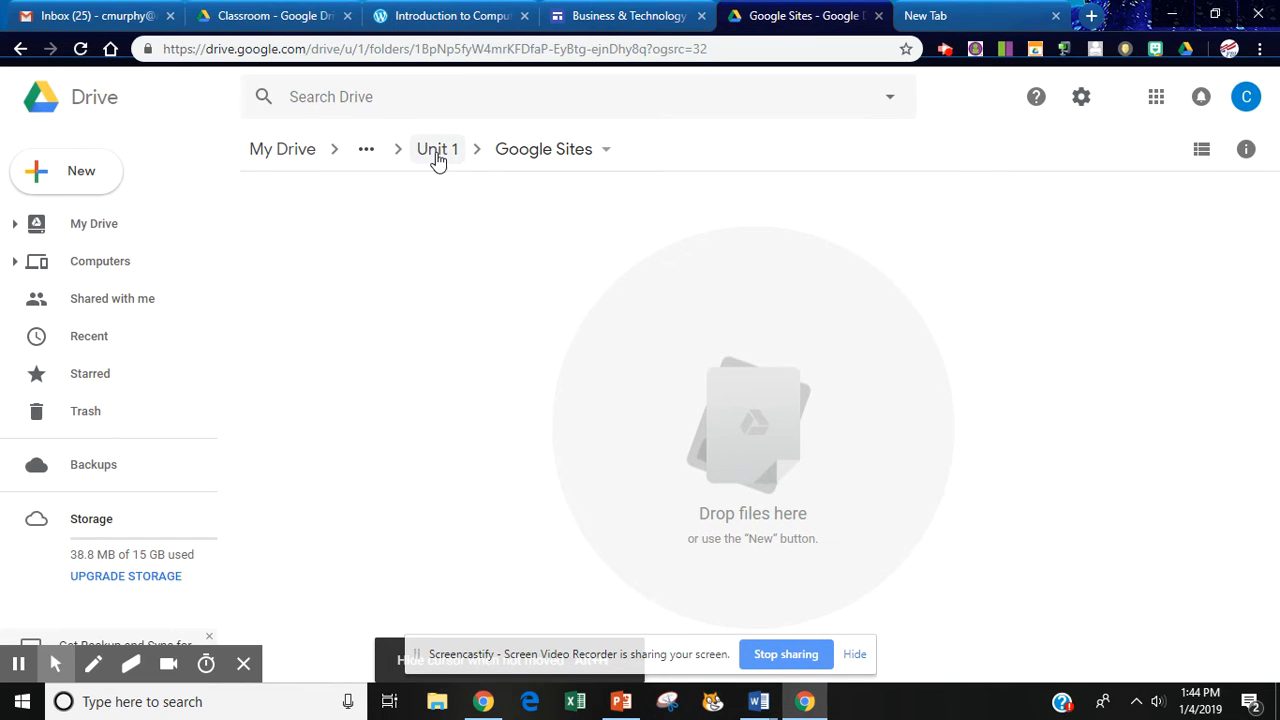
left_click(437, 152)
left_click(284, 152)
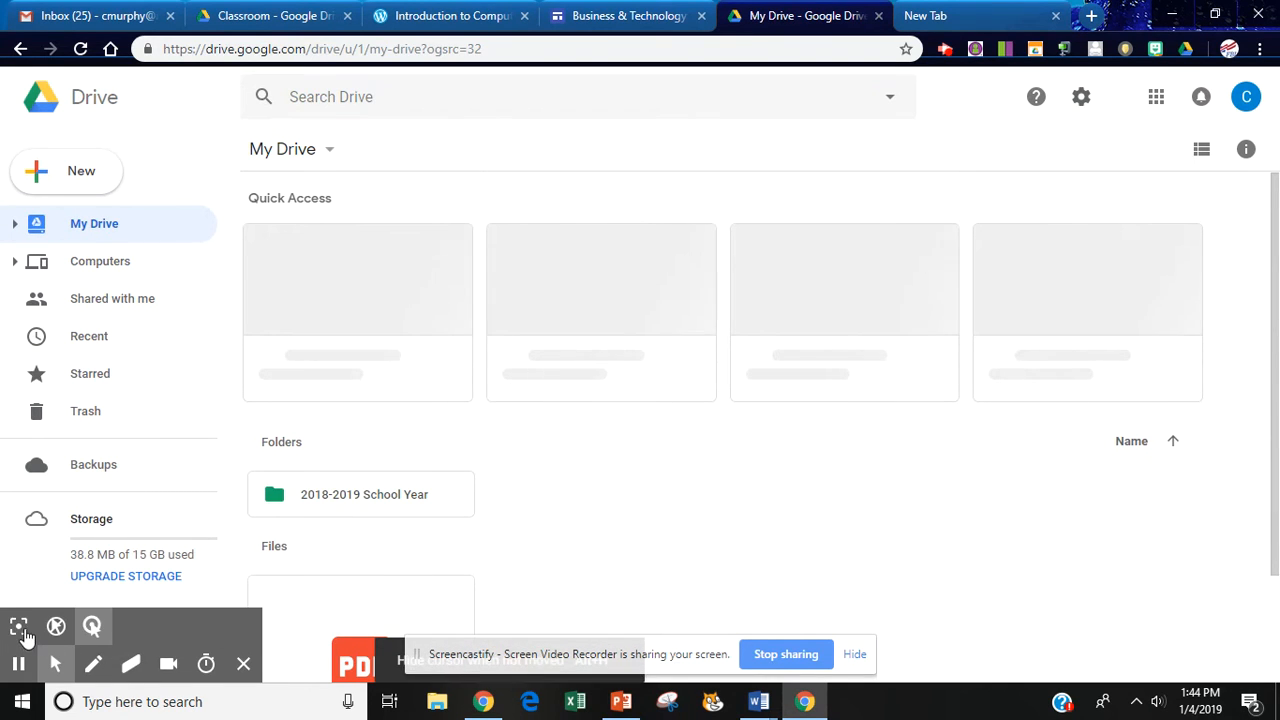
left_click(55, 663)
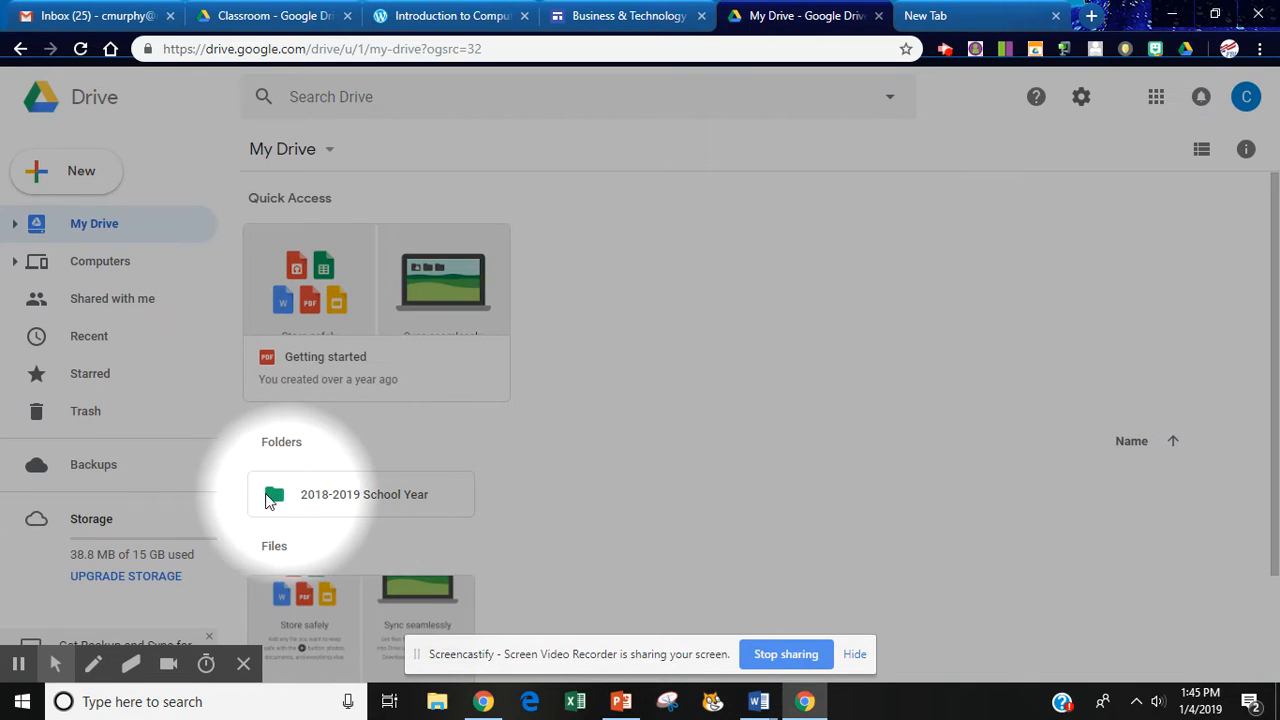
double_click(338, 497)
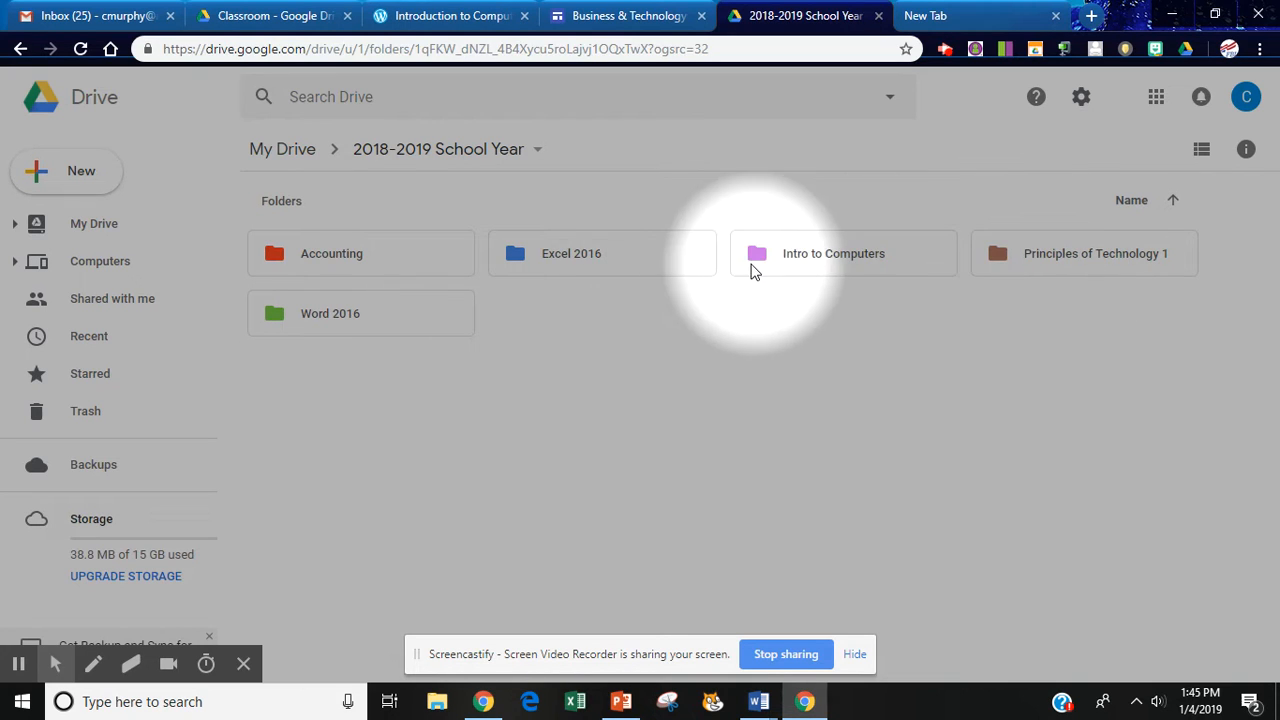
double_click(828, 256)
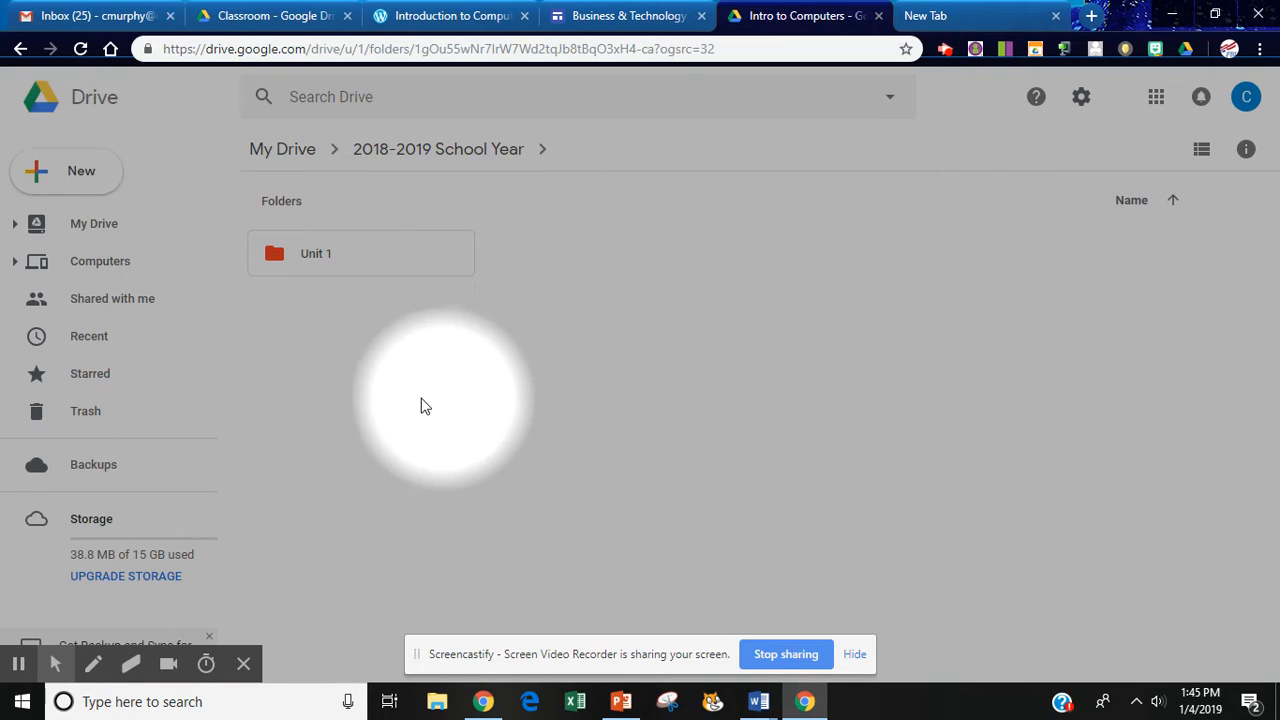
double_click(337, 256)
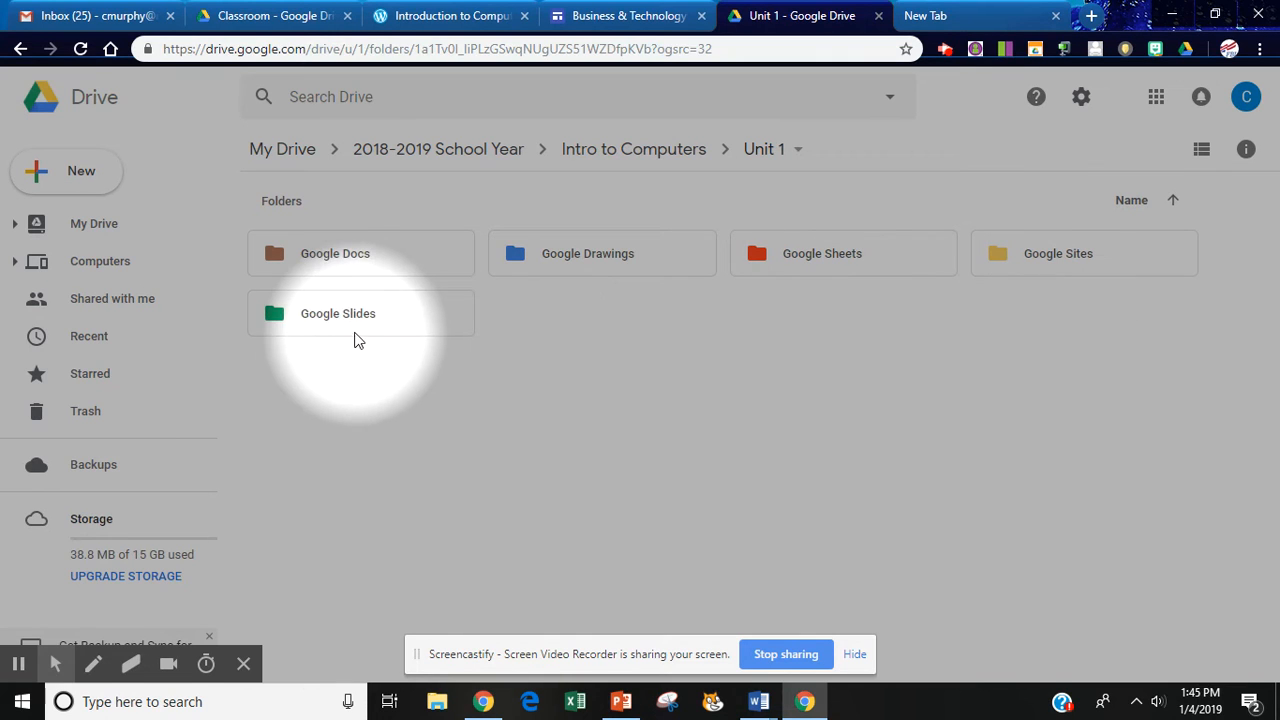
Create a new folder named Google Forms inside Unit 1.
right_click(629, 347)
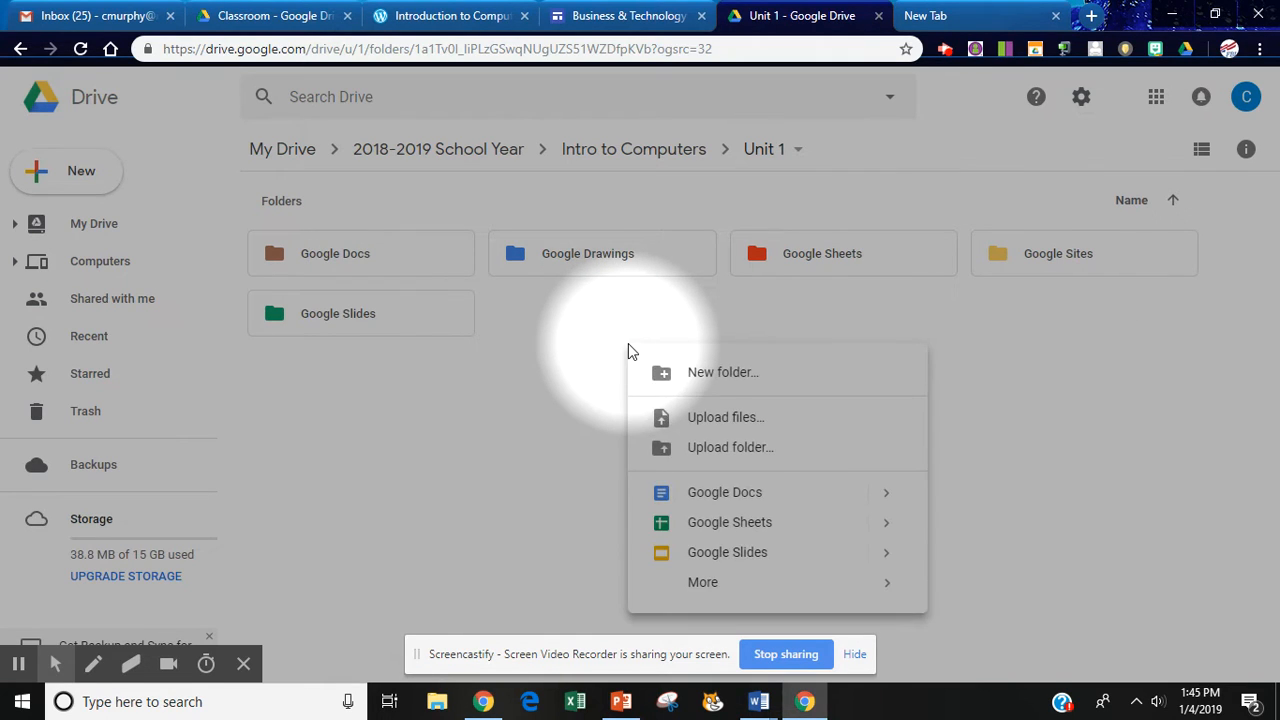
left_click(720, 373)
type("Google F")
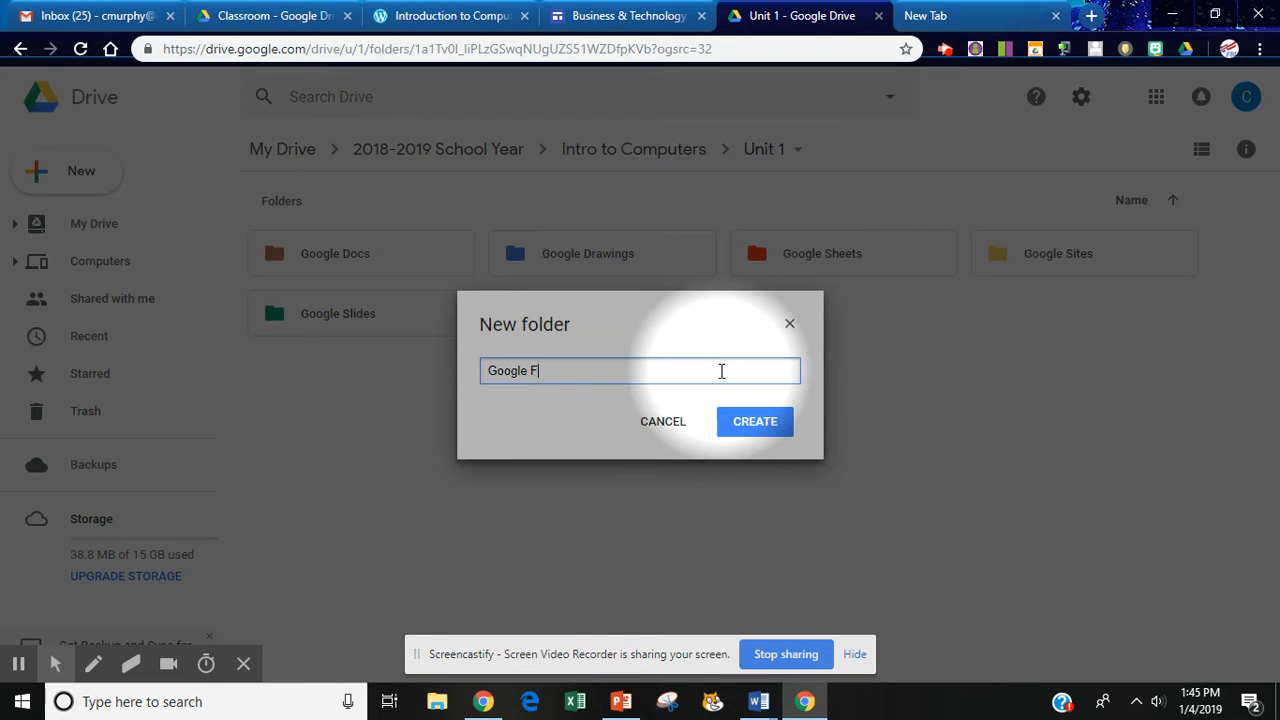
type("orms")
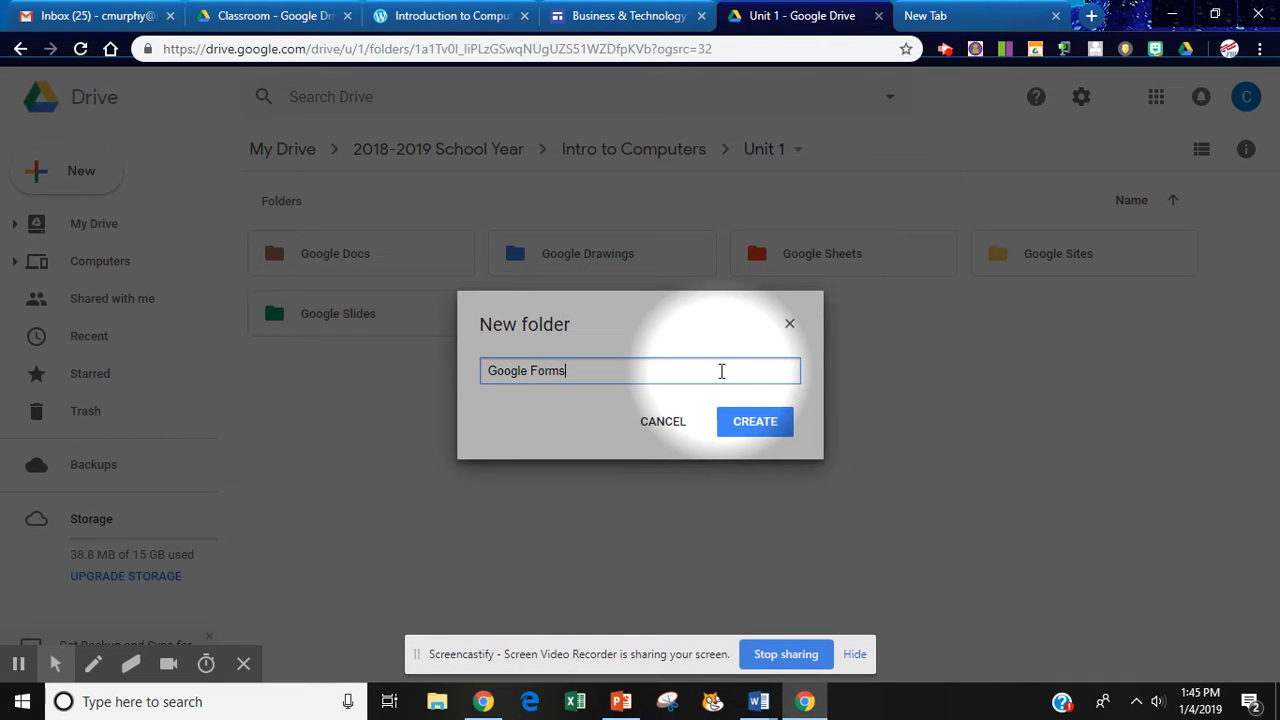
left_click(755, 424)
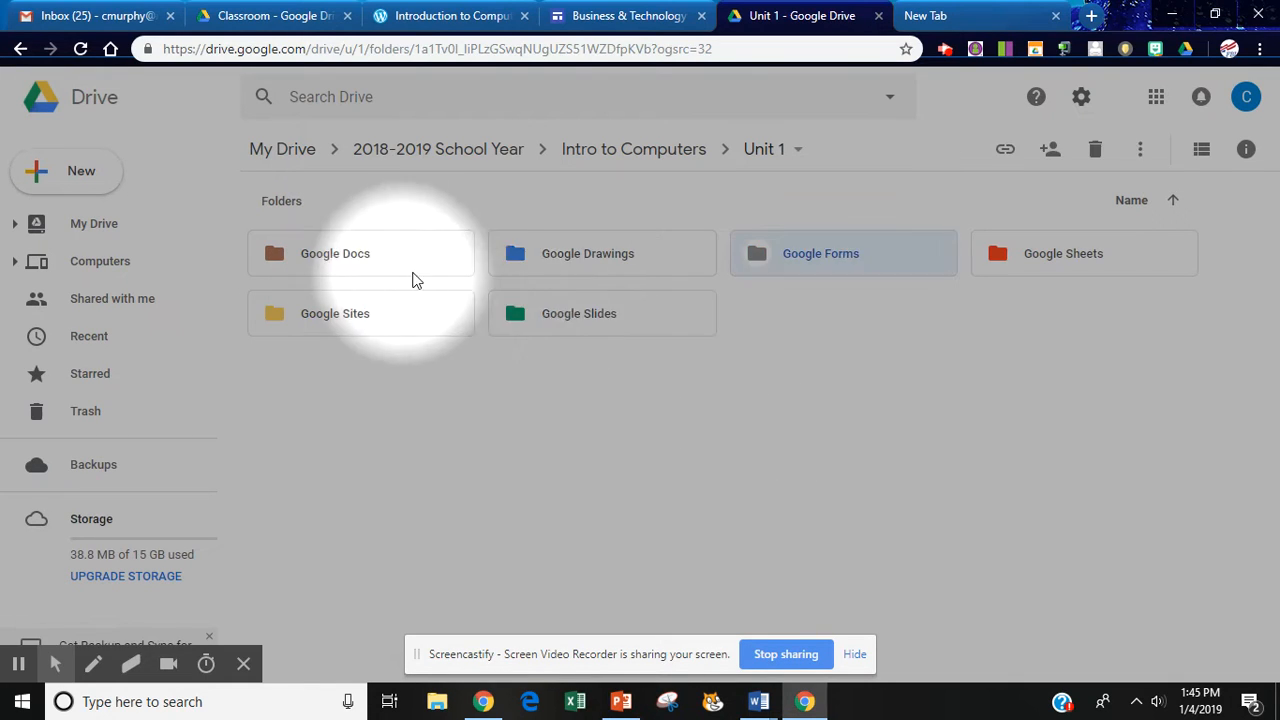
Change the Google Forms folder's color to blue.
right_click(865, 261)
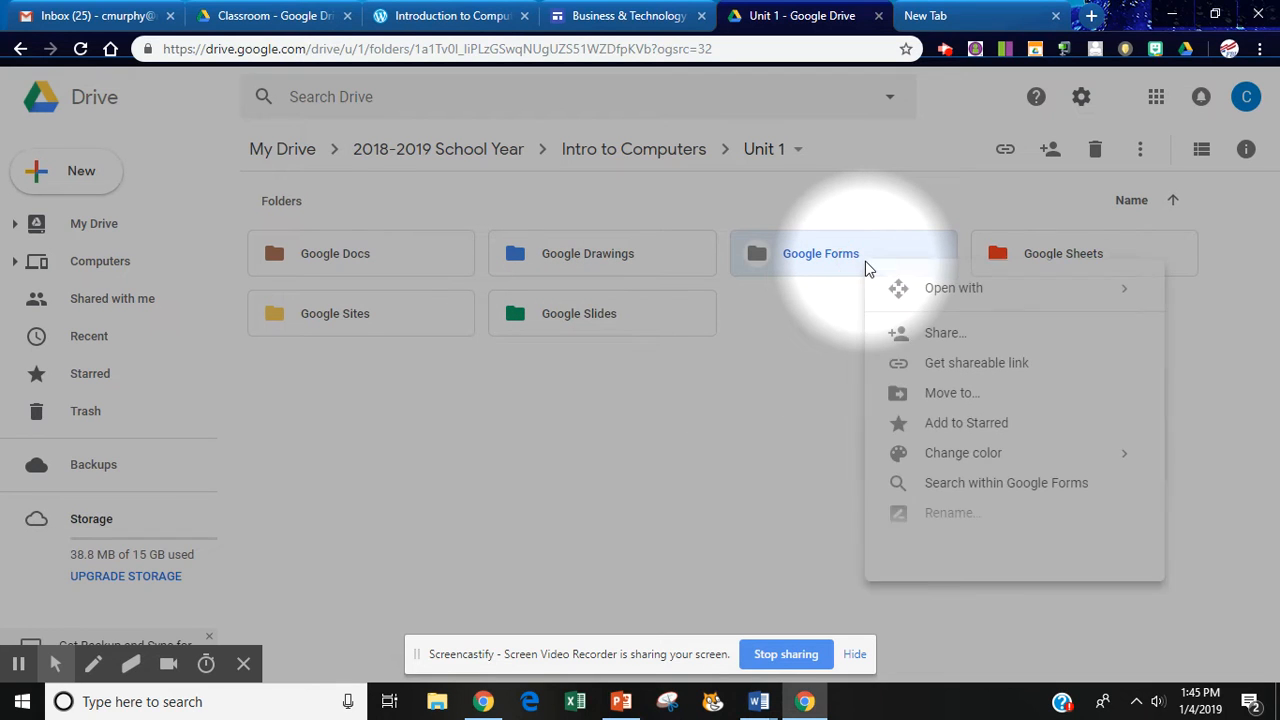
mouse_move(924, 465)
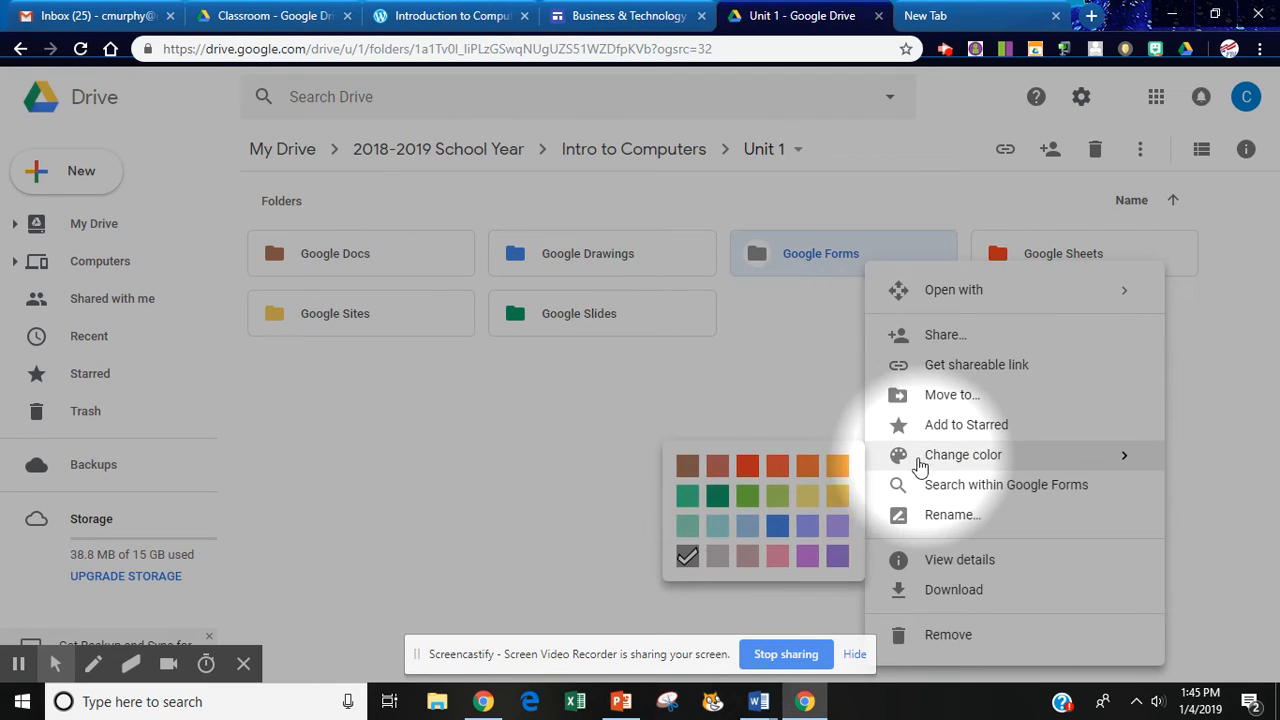
left_click(779, 527)
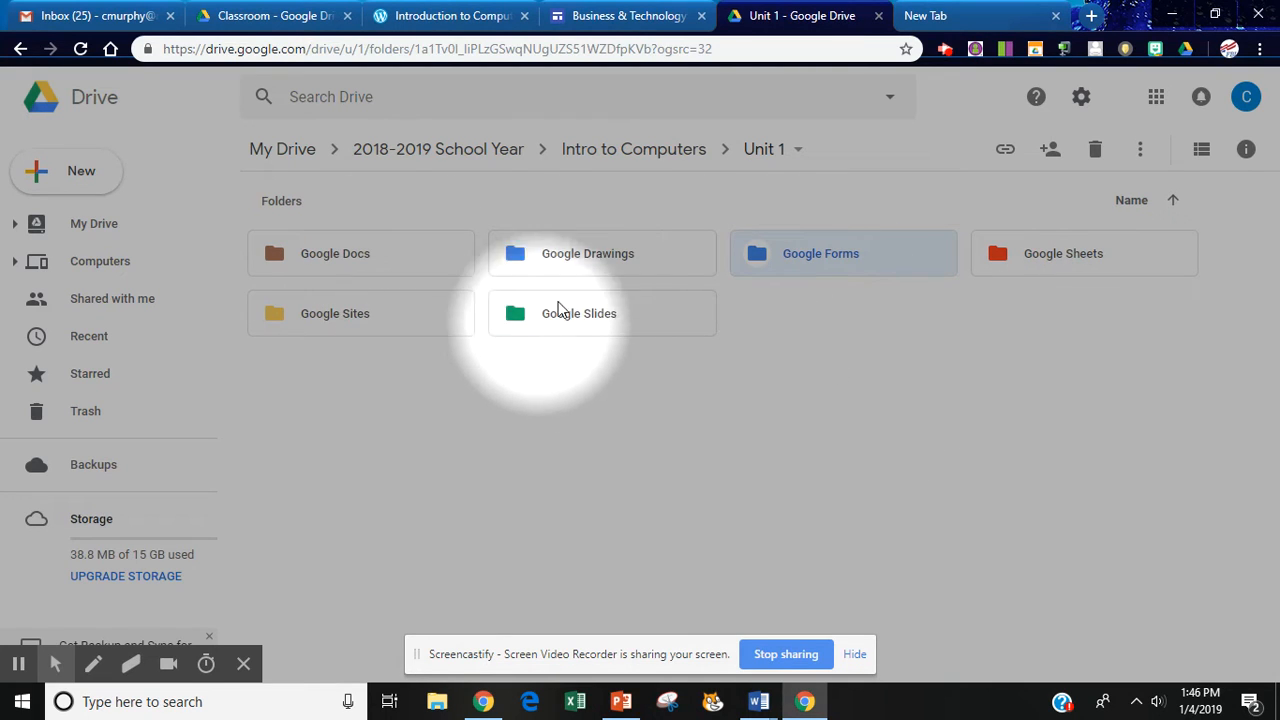
Create a new Google Site inside the Google Sites folder via More > Google Sites.
double_click(357, 313)
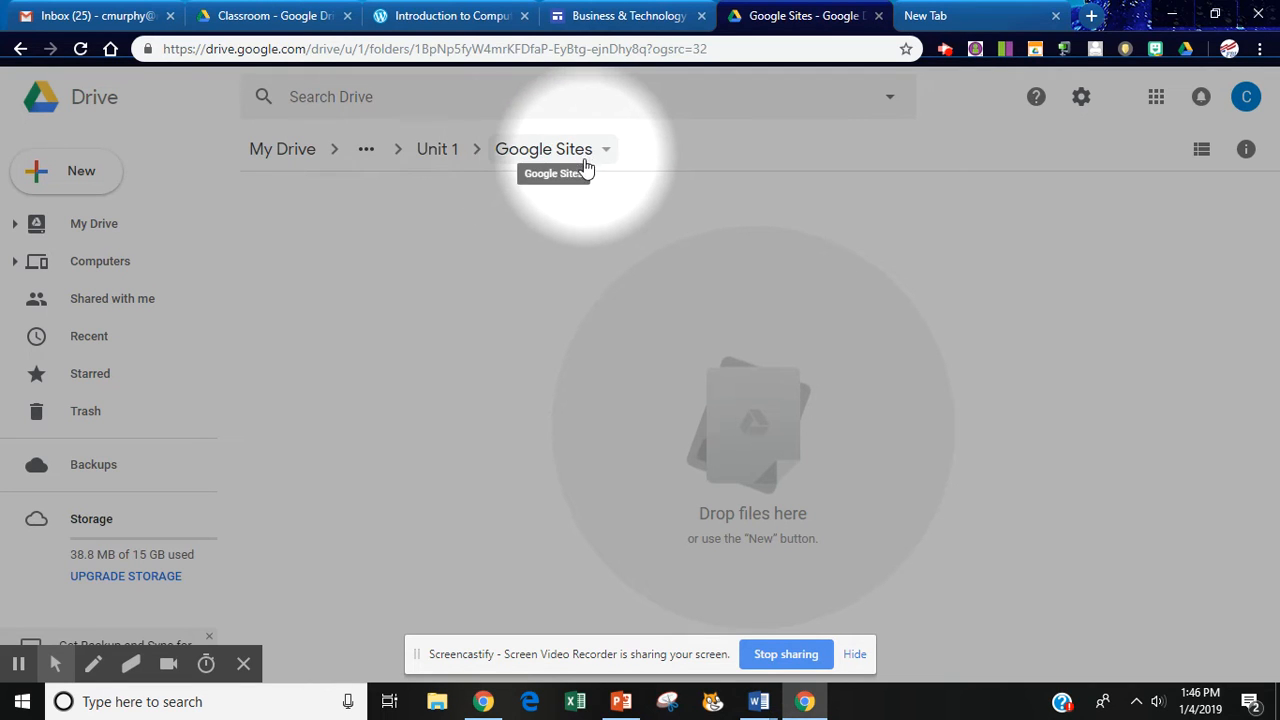
right_click(363, 240)
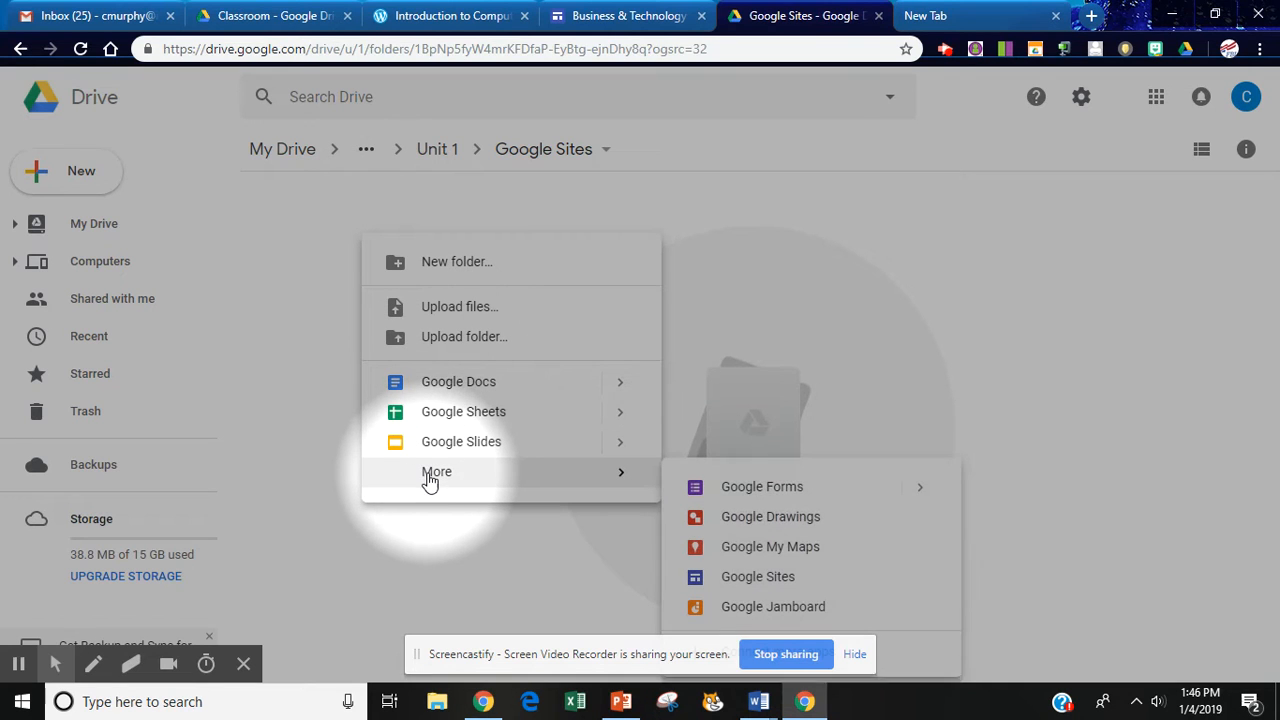
mouse_move(430, 480)
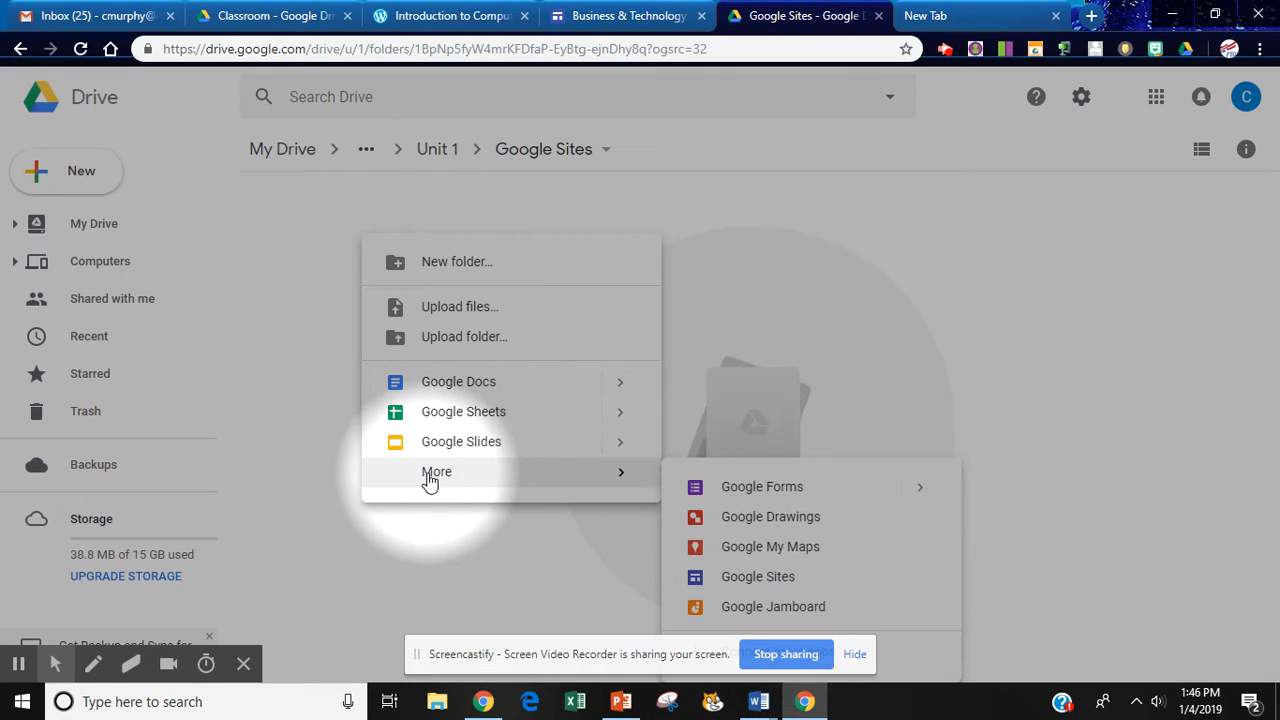
left_click(763, 580)
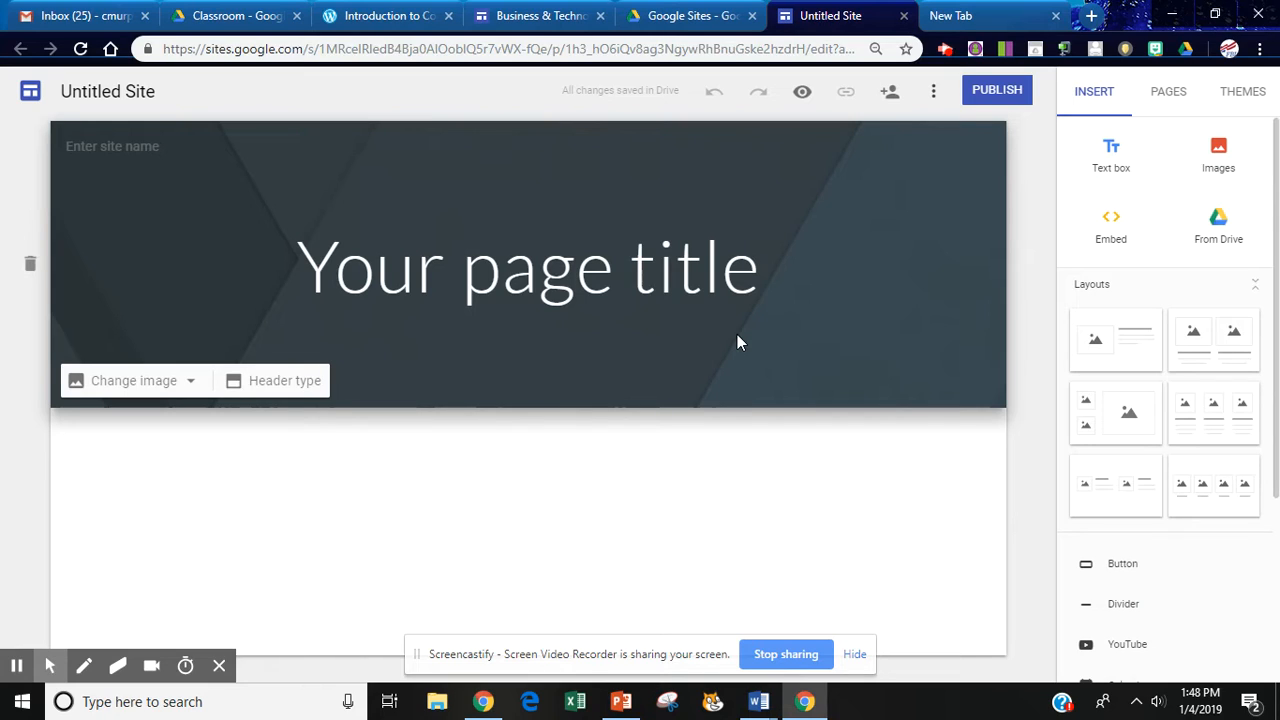
Wait for the new Untitled Site to finish loading in the Sites editor.
mouse_move(16, 668)
left_click(17, 632)
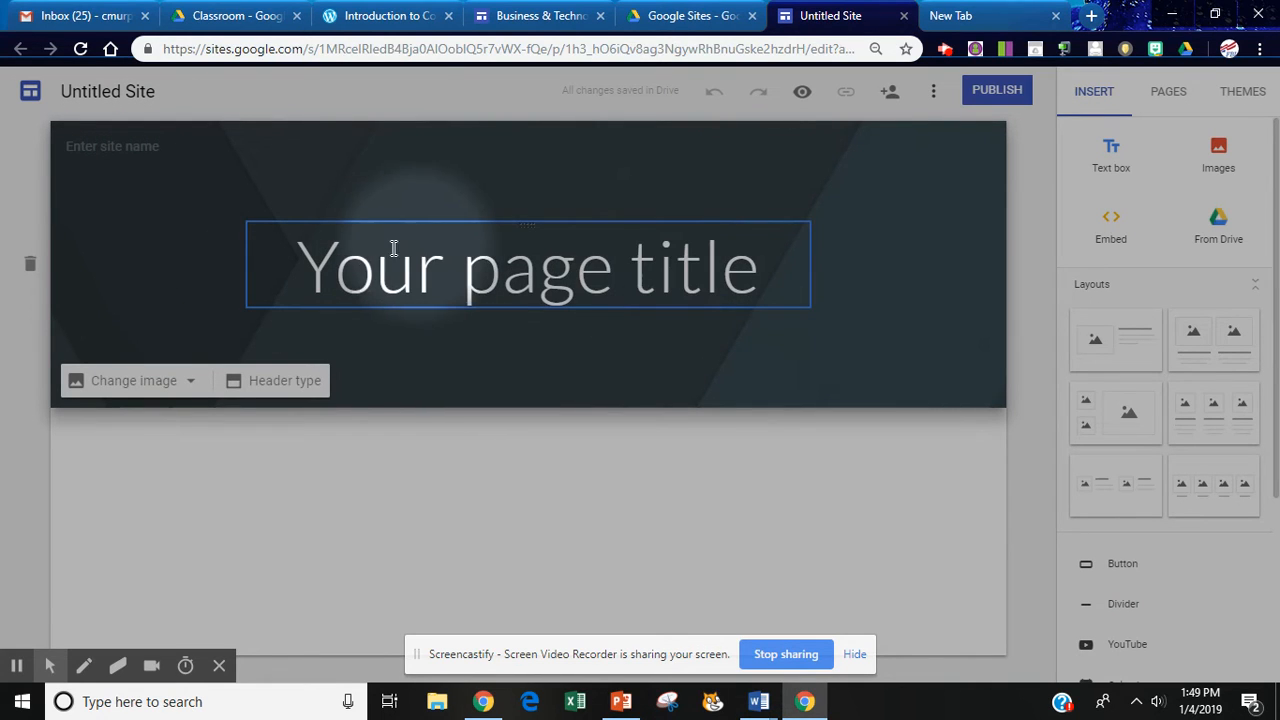
double_click(314, 268)
left_click_drag(314, 268, 500, 268)
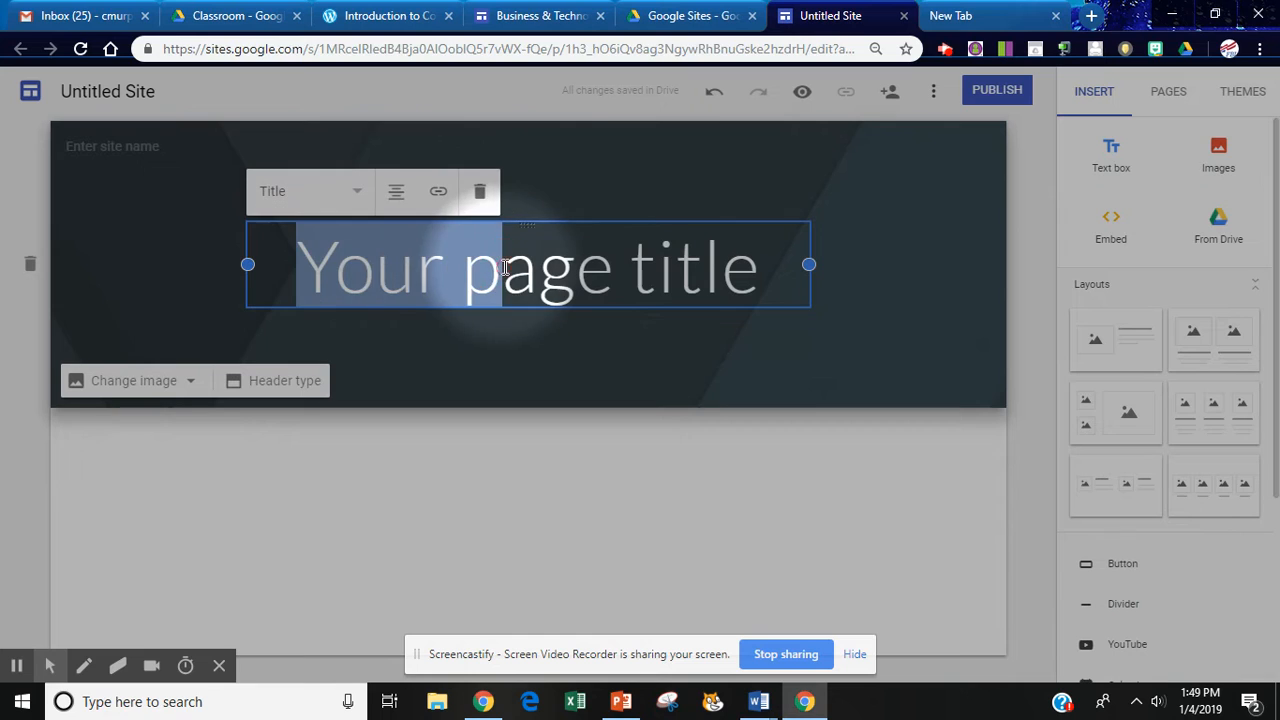
triple_click(505, 268)
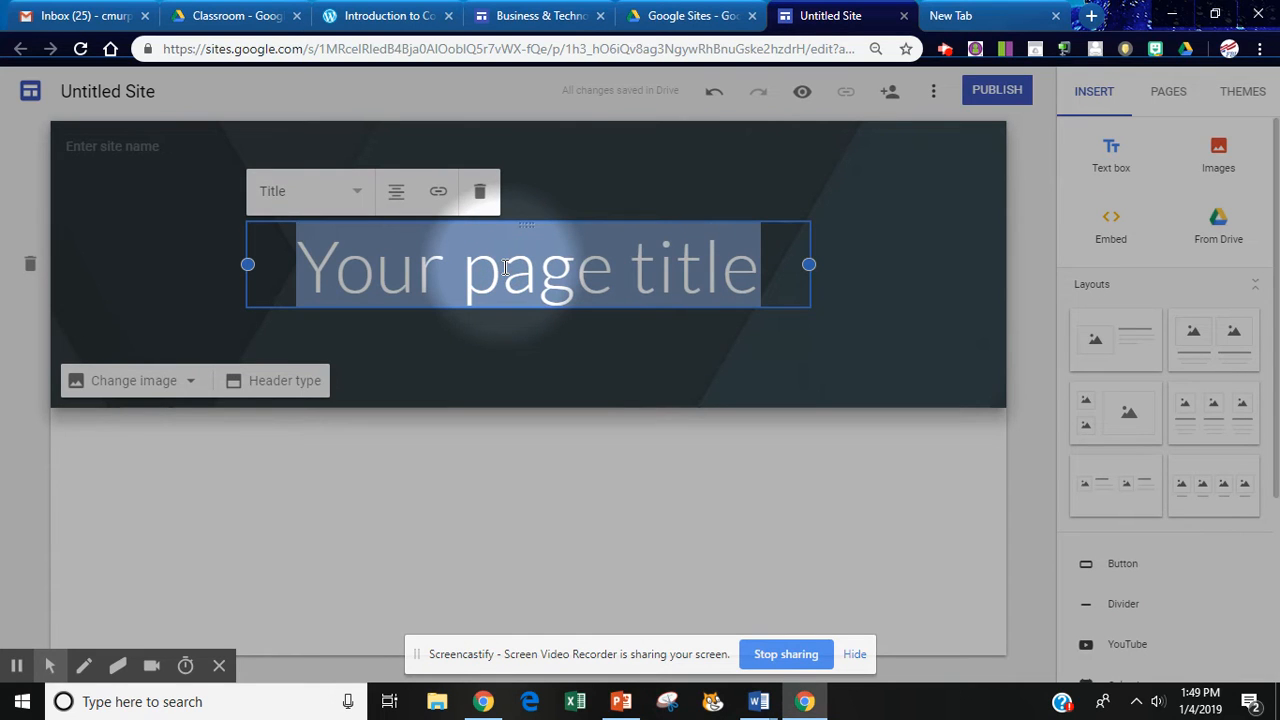
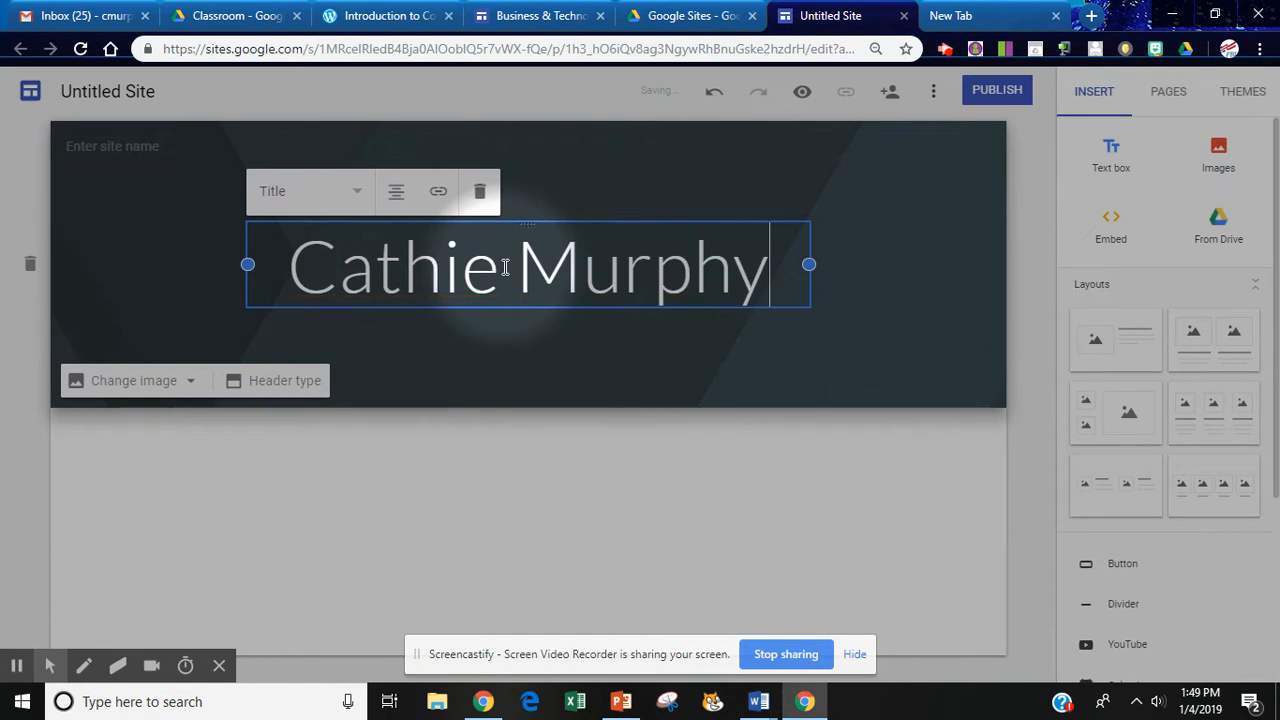
type(", Portf")
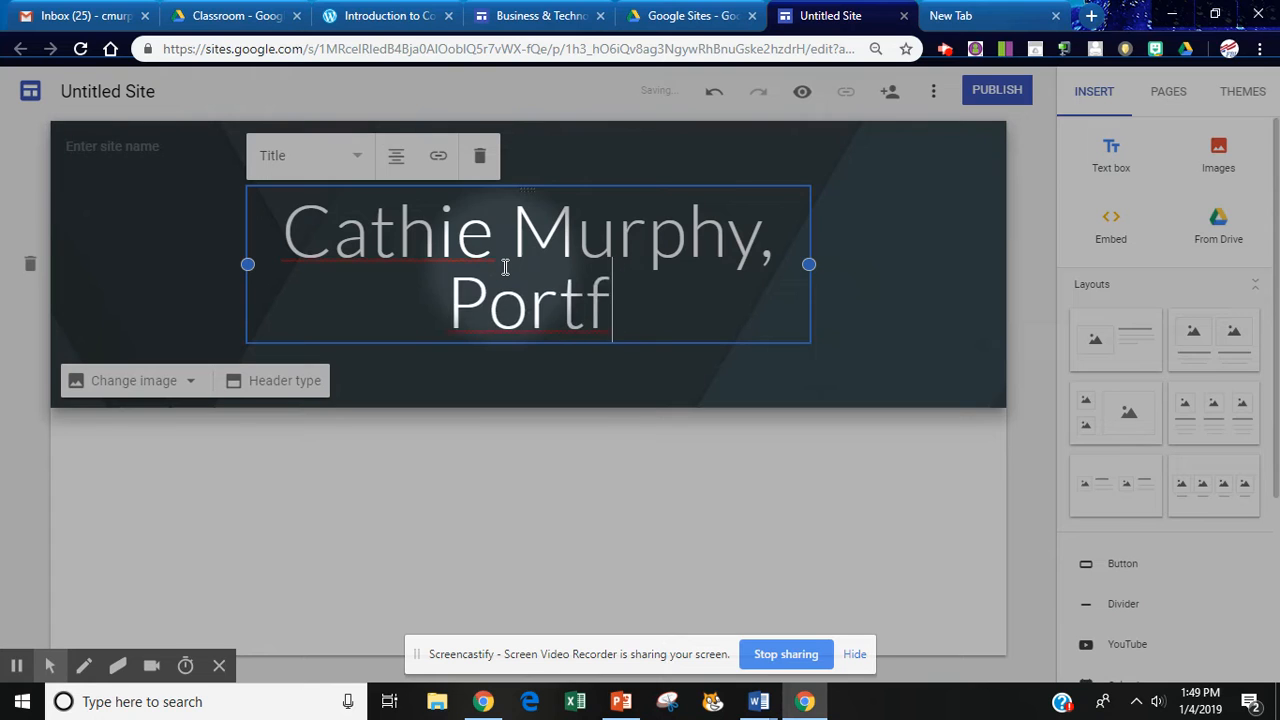
type("olio")
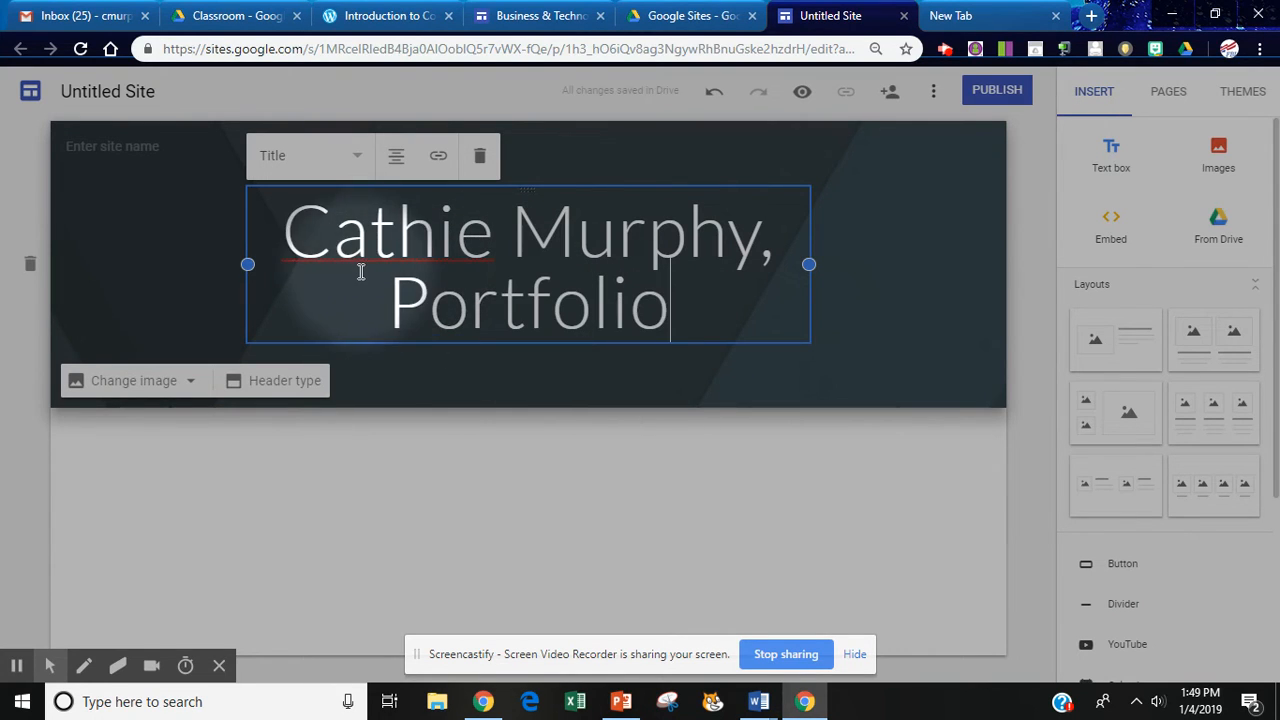
left_click(323, 243)
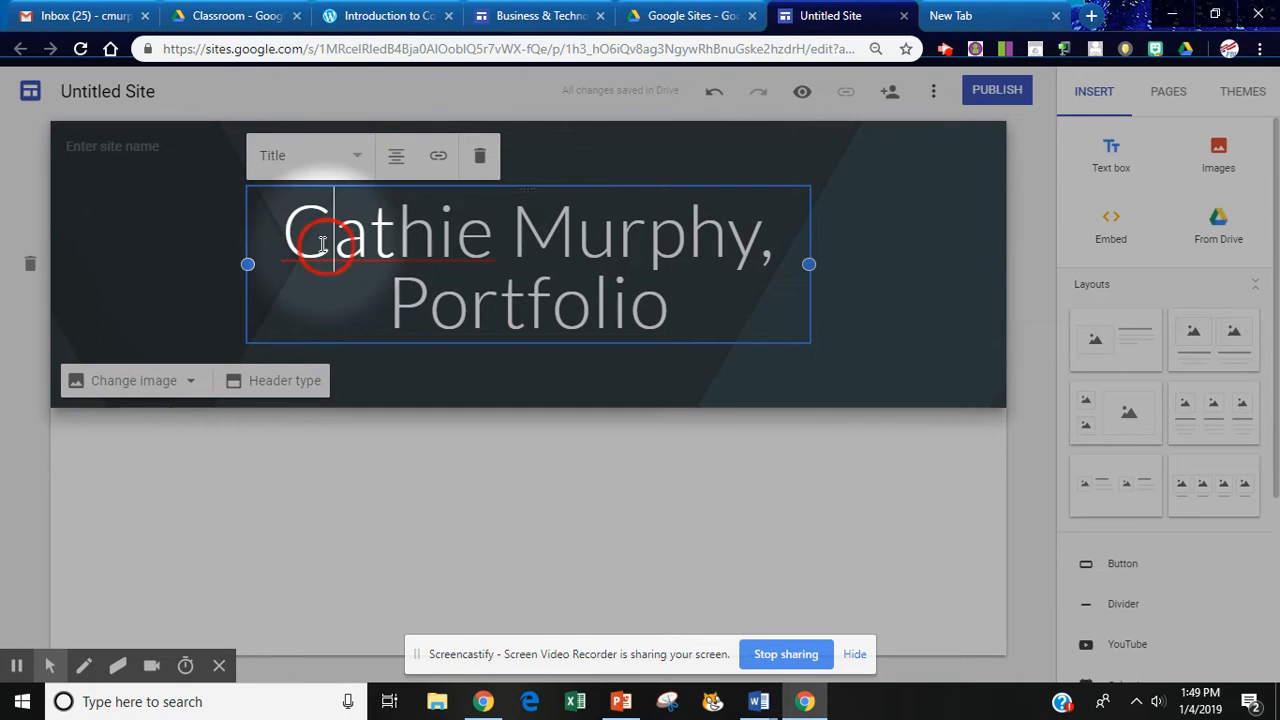
left_click_drag(323, 243, 284, 242)
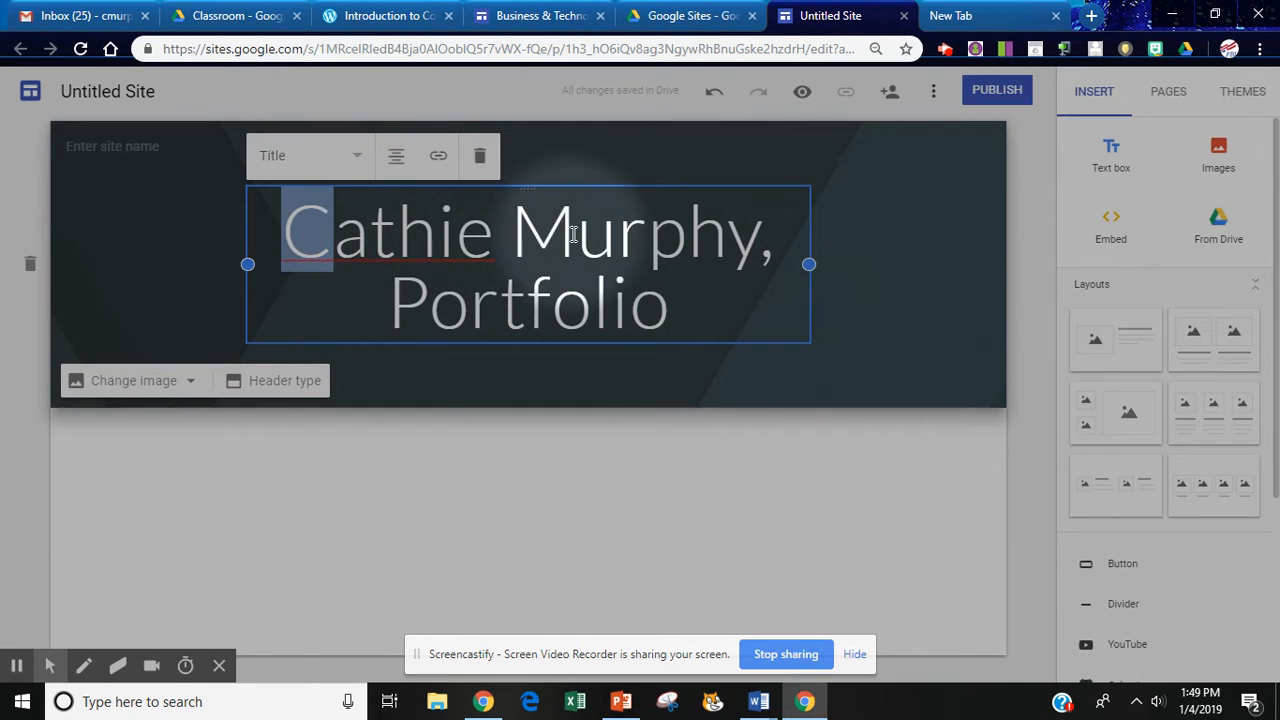
left_click_drag(568, 235, 537, 248)
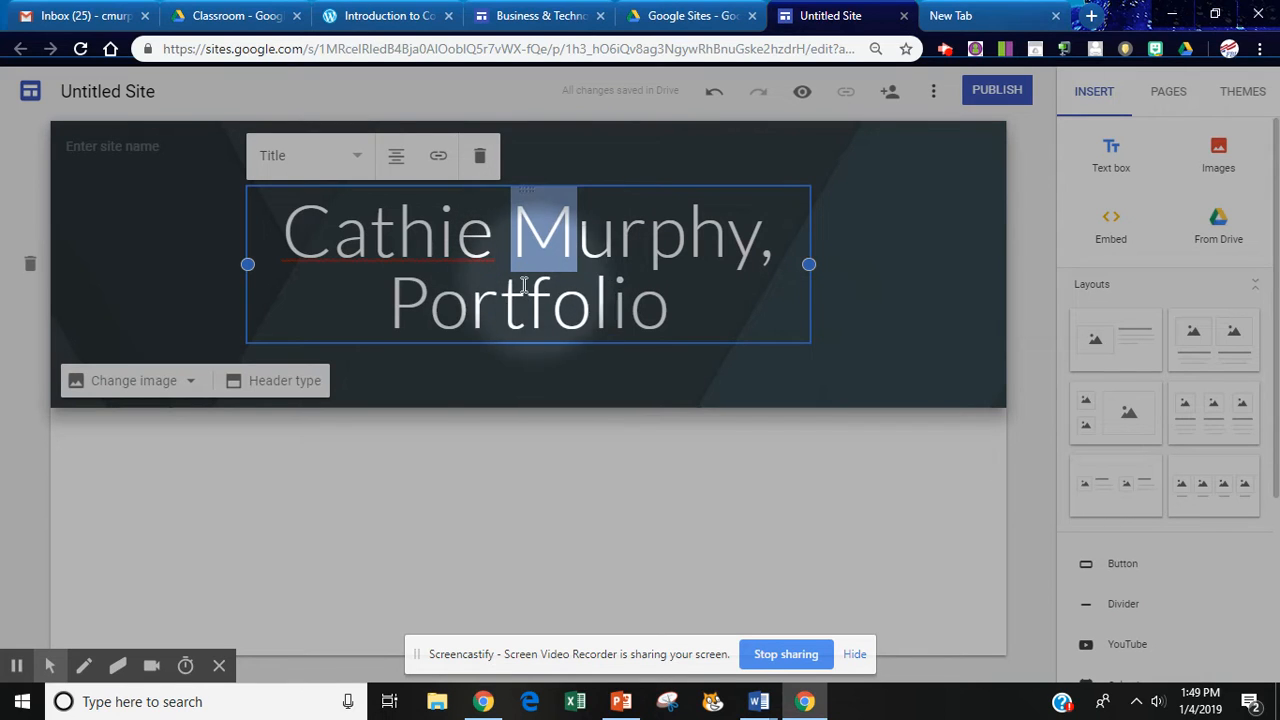
left_click_drag(422, 310, 409, 306)
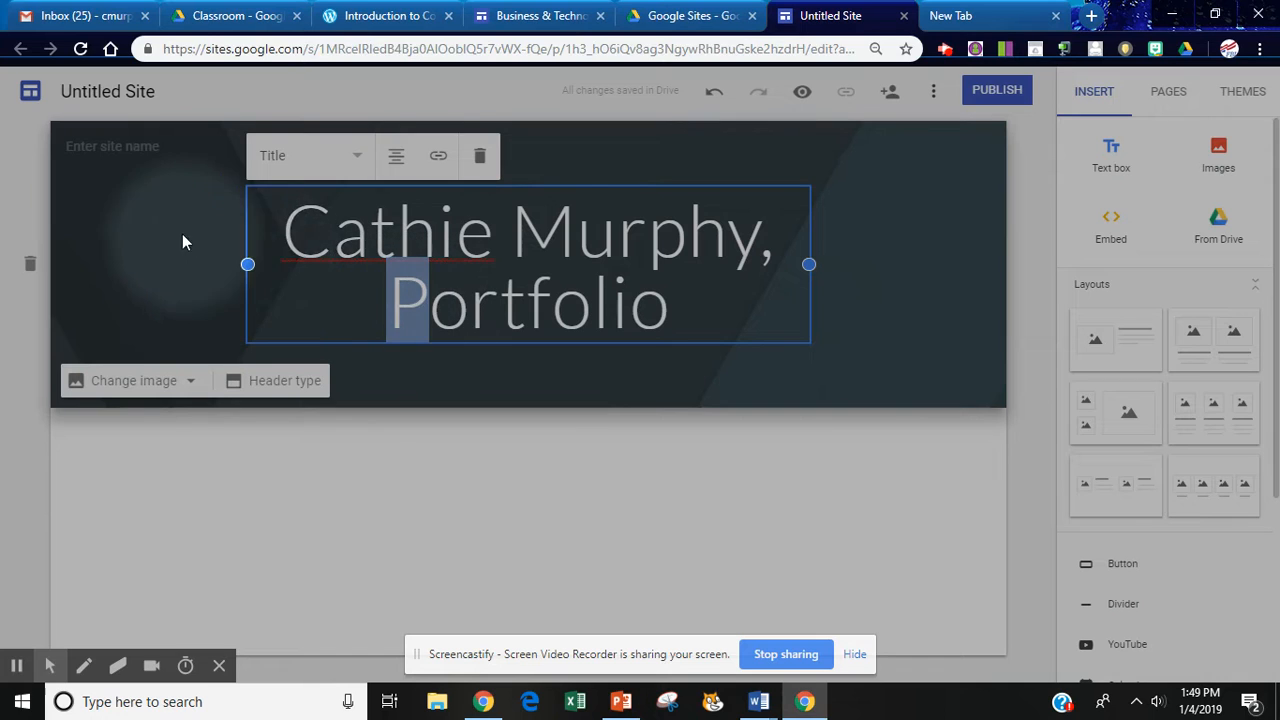
Rename the site to the student's name followed by Portfolio, filling the header title too.
left_click(127, 92)
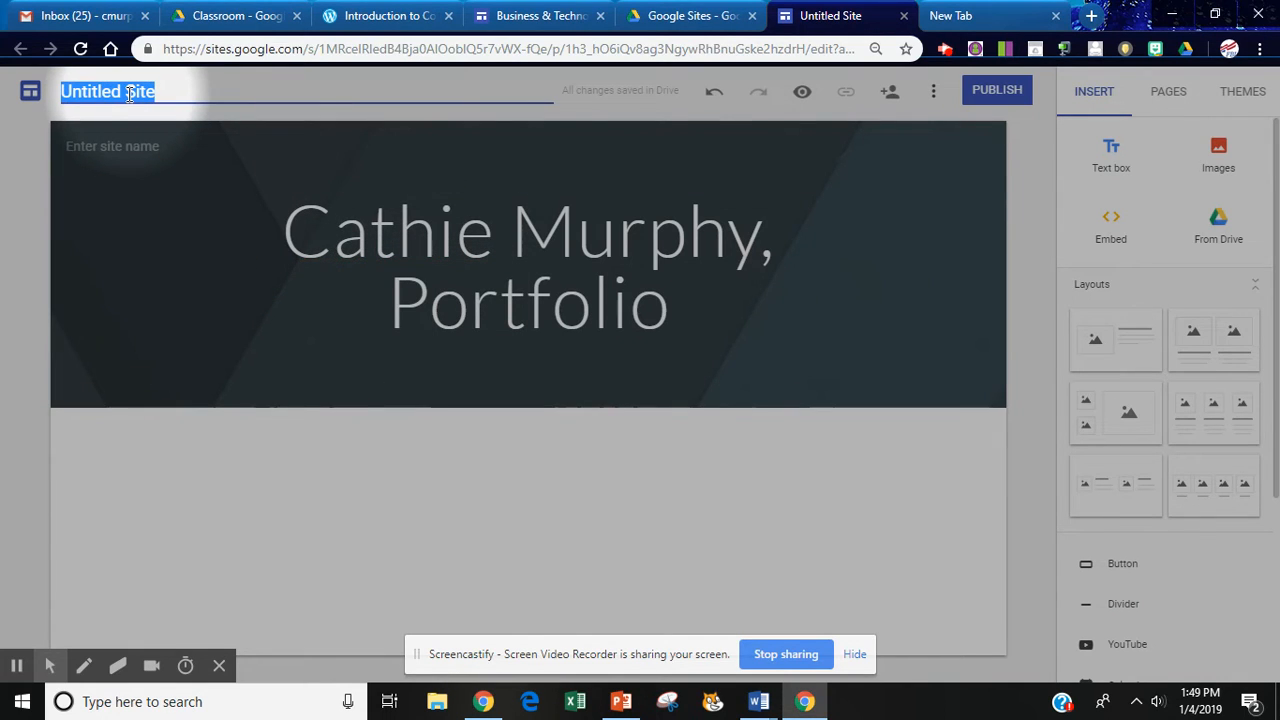
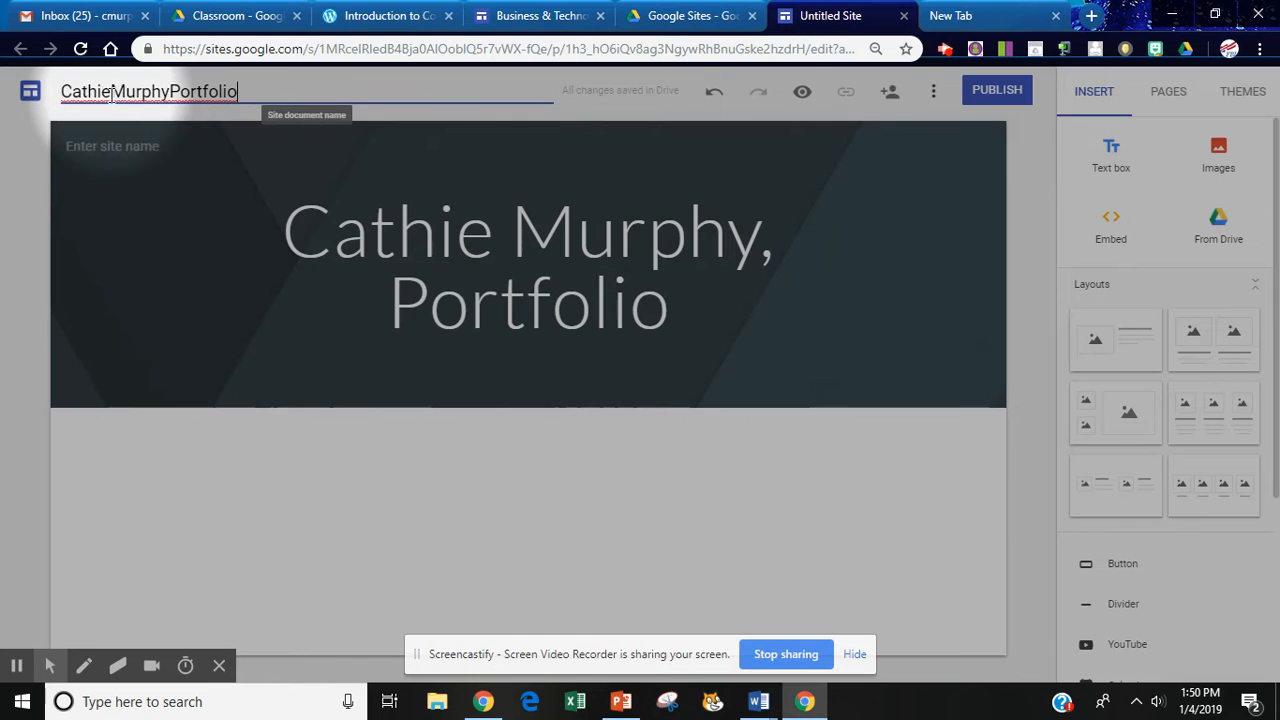
left_click(126, 147)
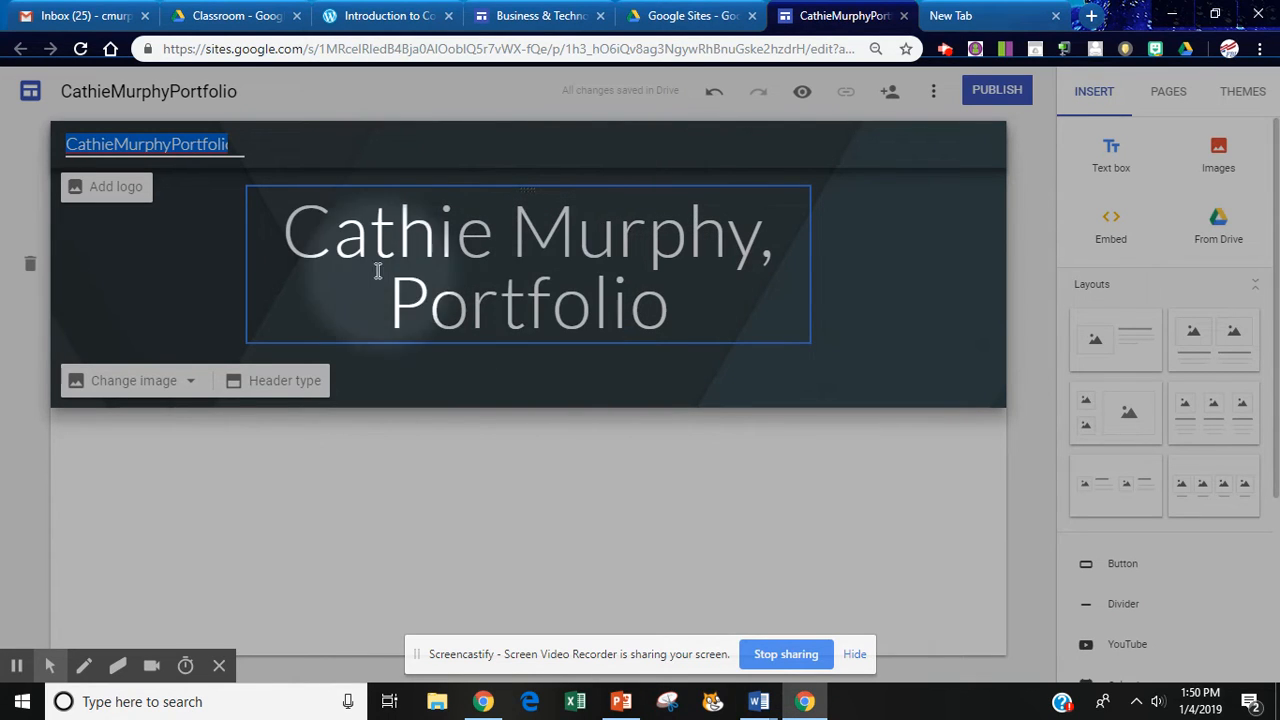
left_click(189, 388)
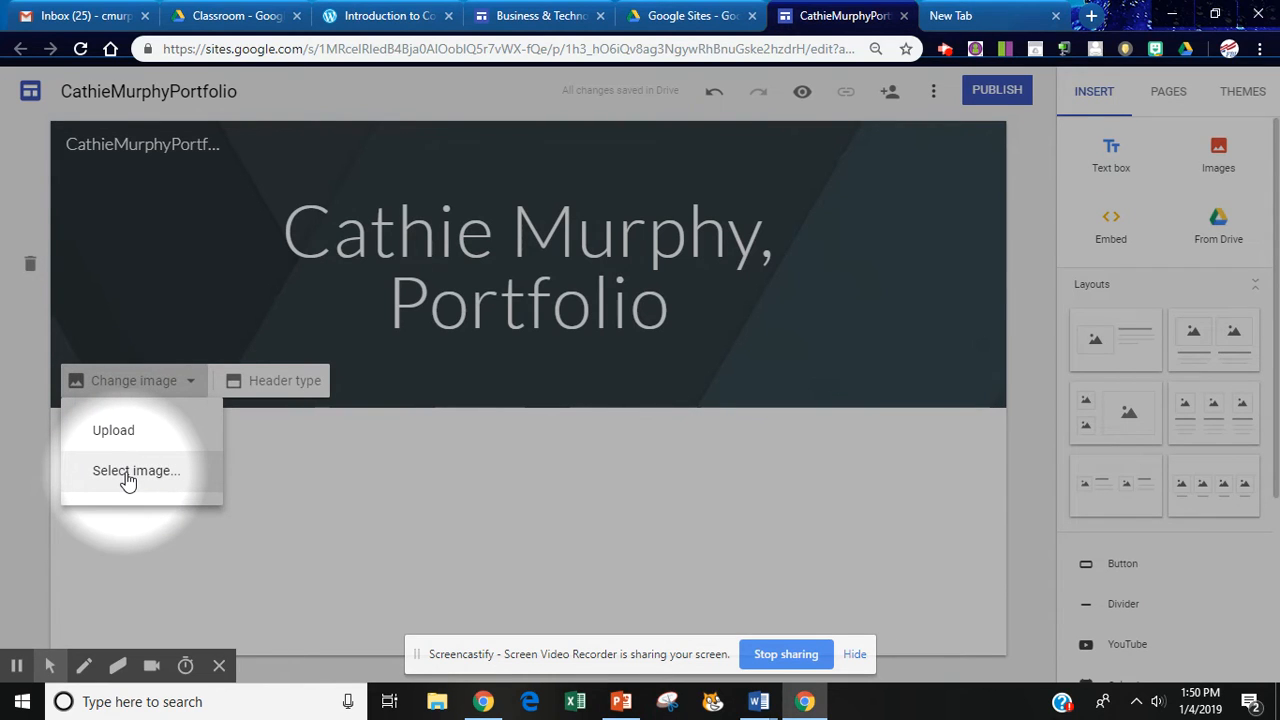
left_click(282, 380)
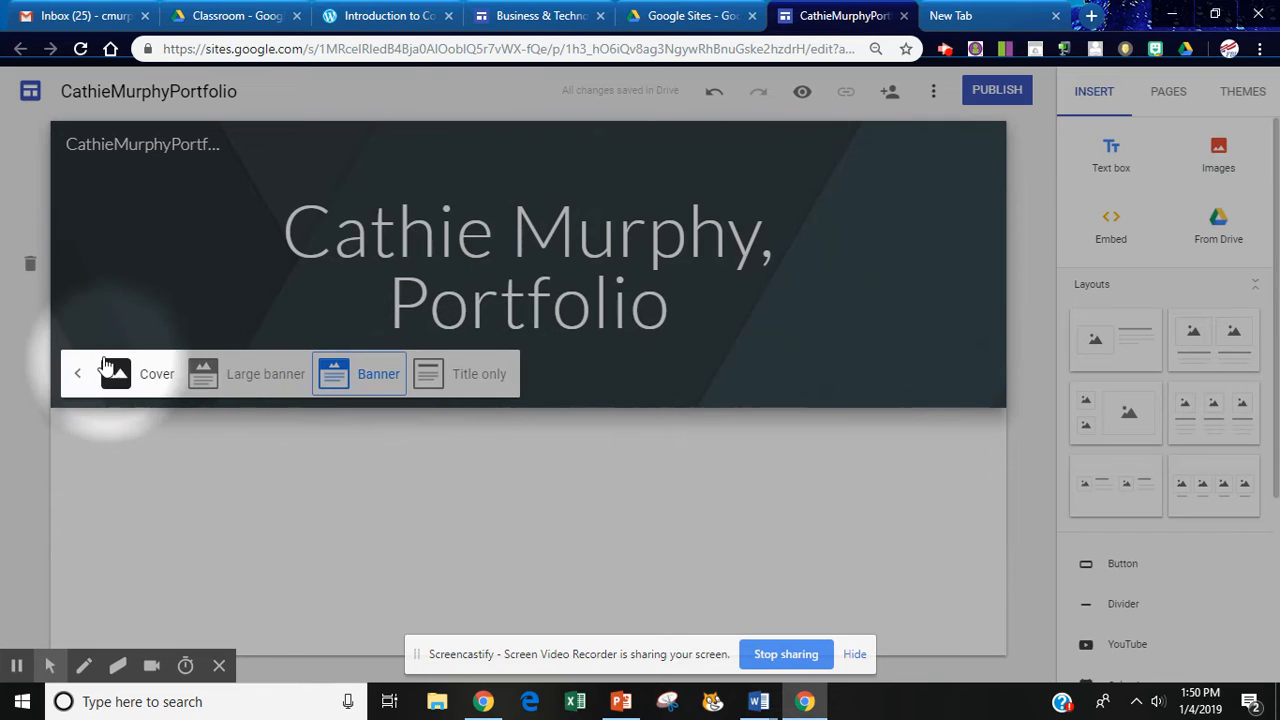
left_click(544, 353)
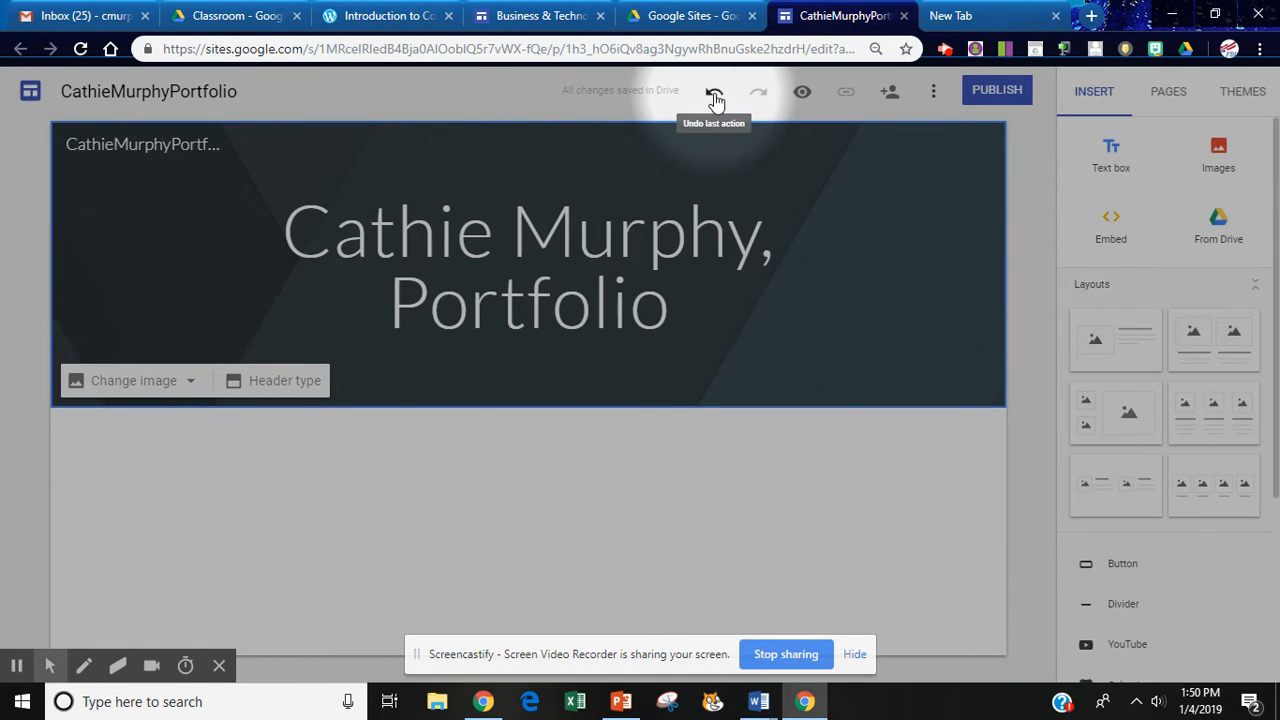
left_click(803, 96)
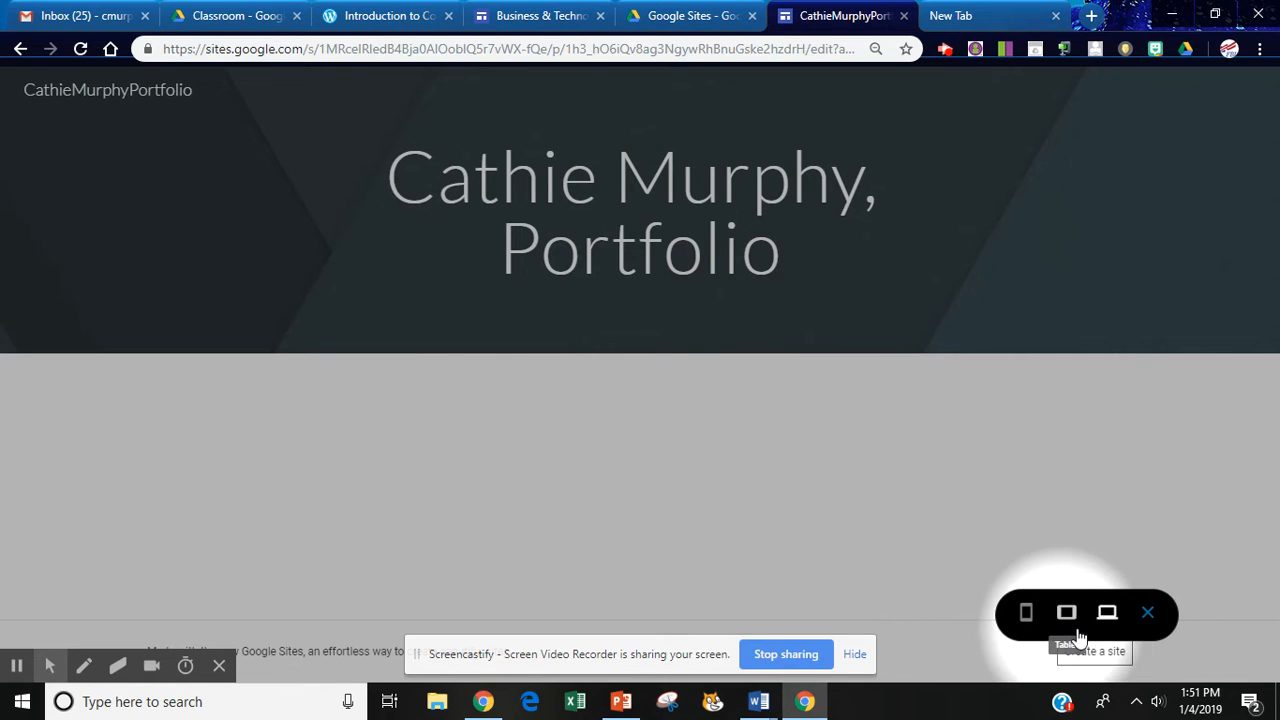
left_click(1026, 616)
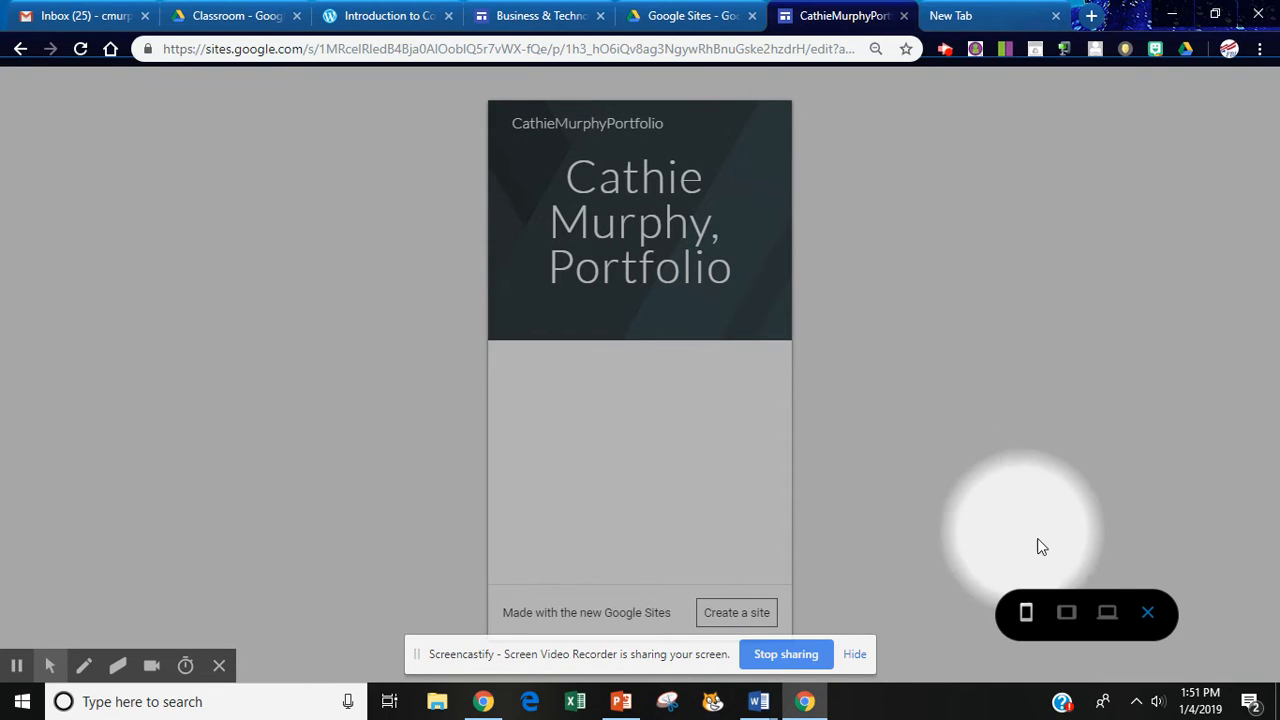
left_click(1066, 614)
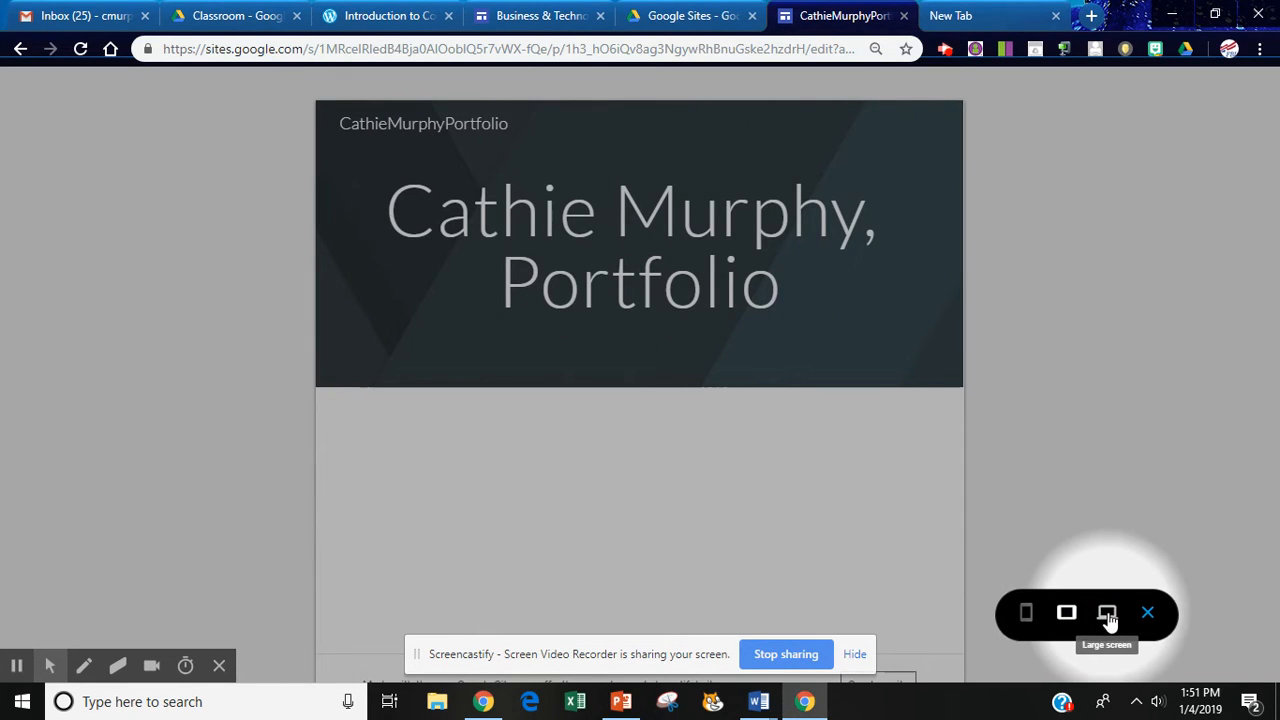
left_click(1107, 614)
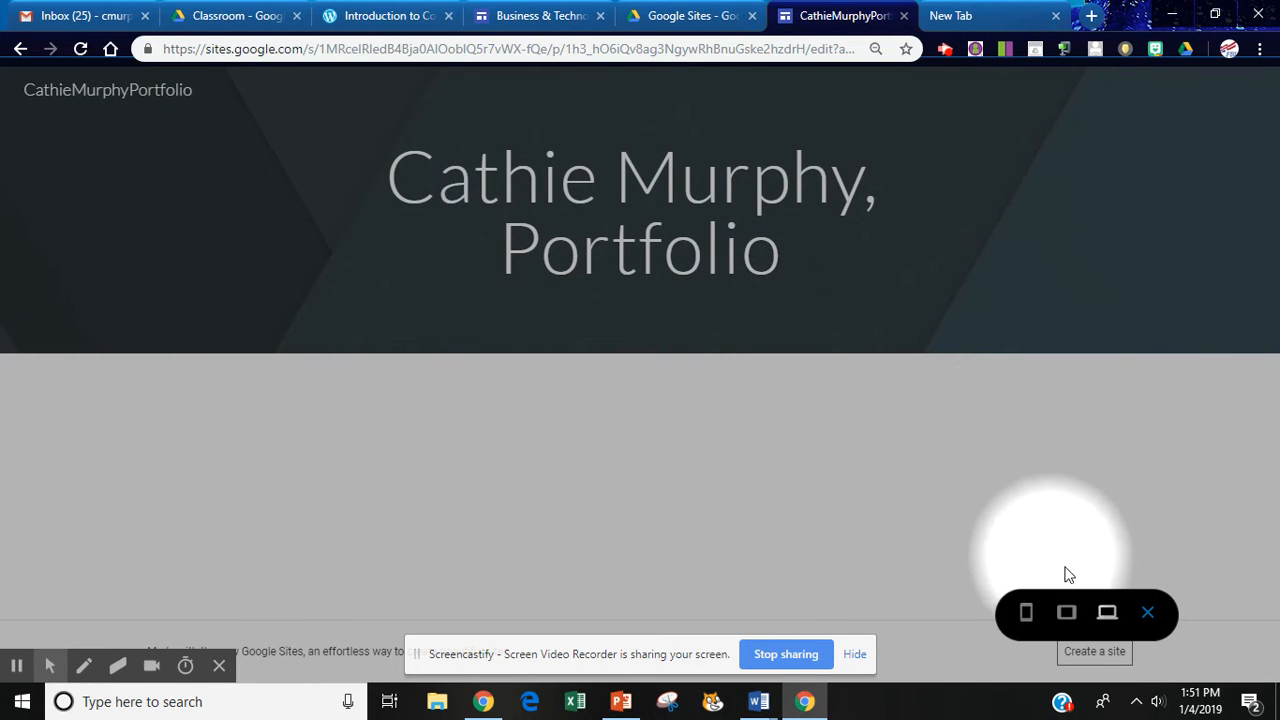
left_click(1148, 614)
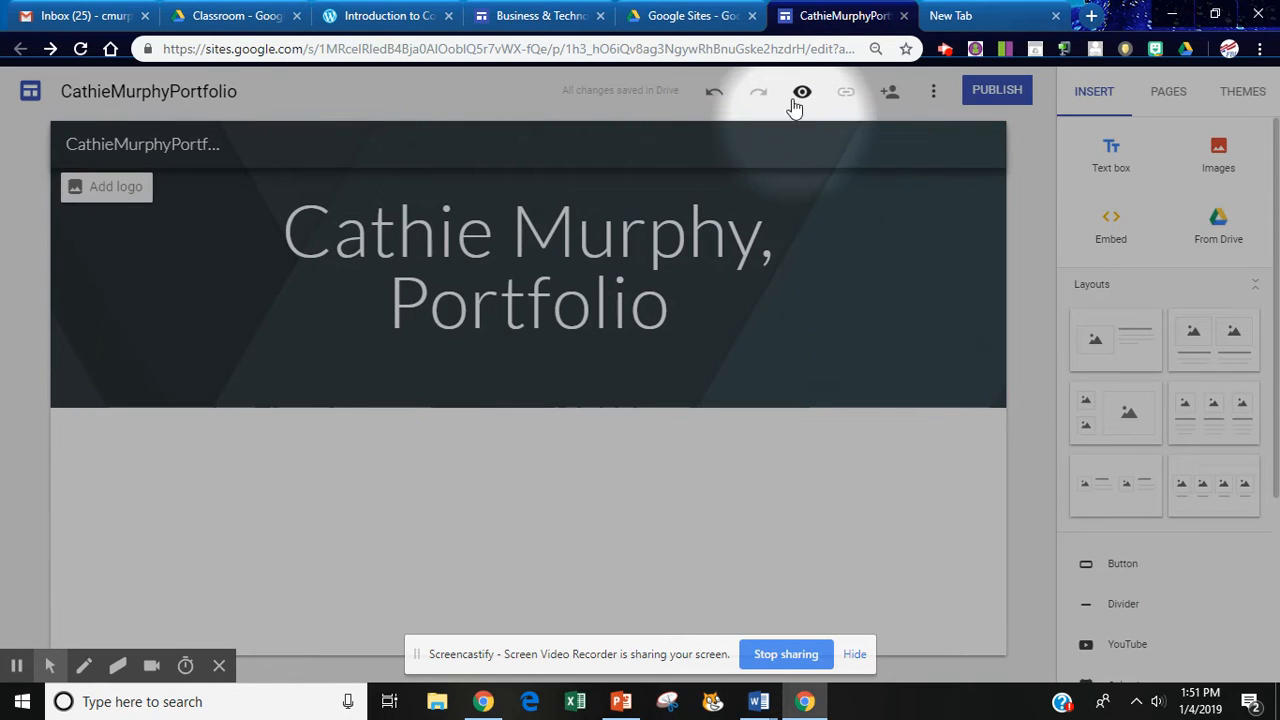
left_click(933, 97)
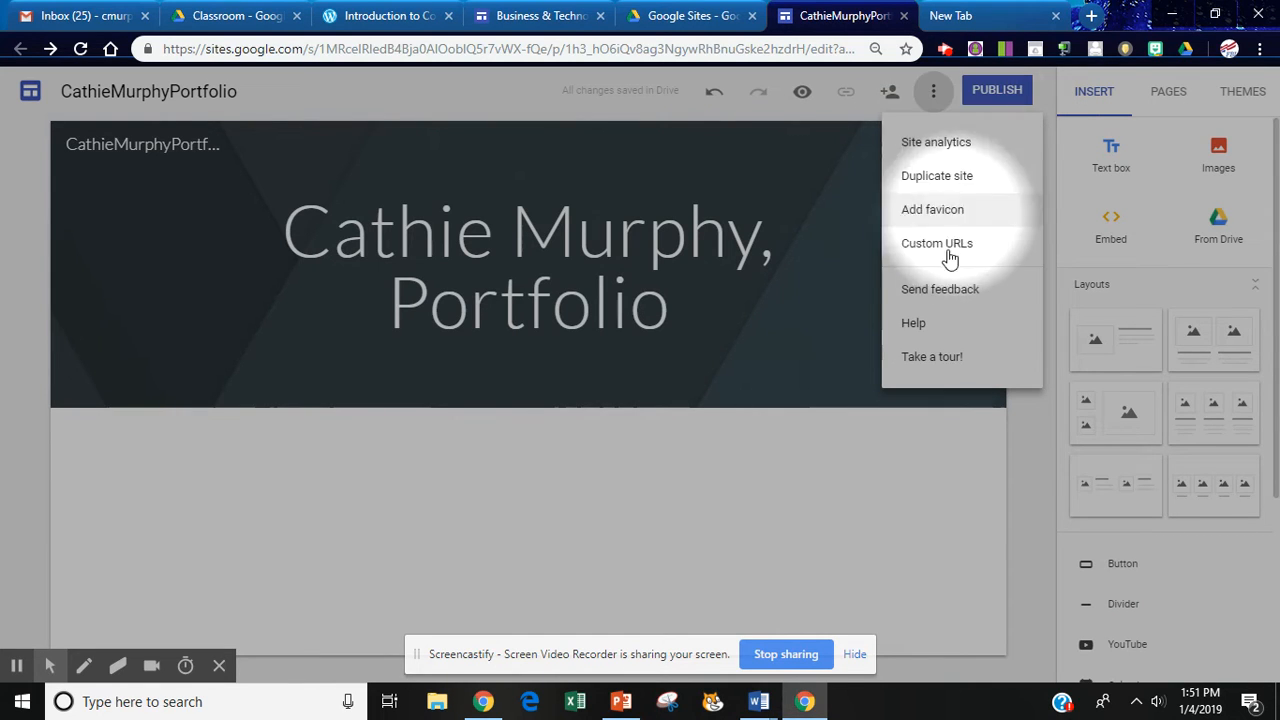
left_click(993, 92)
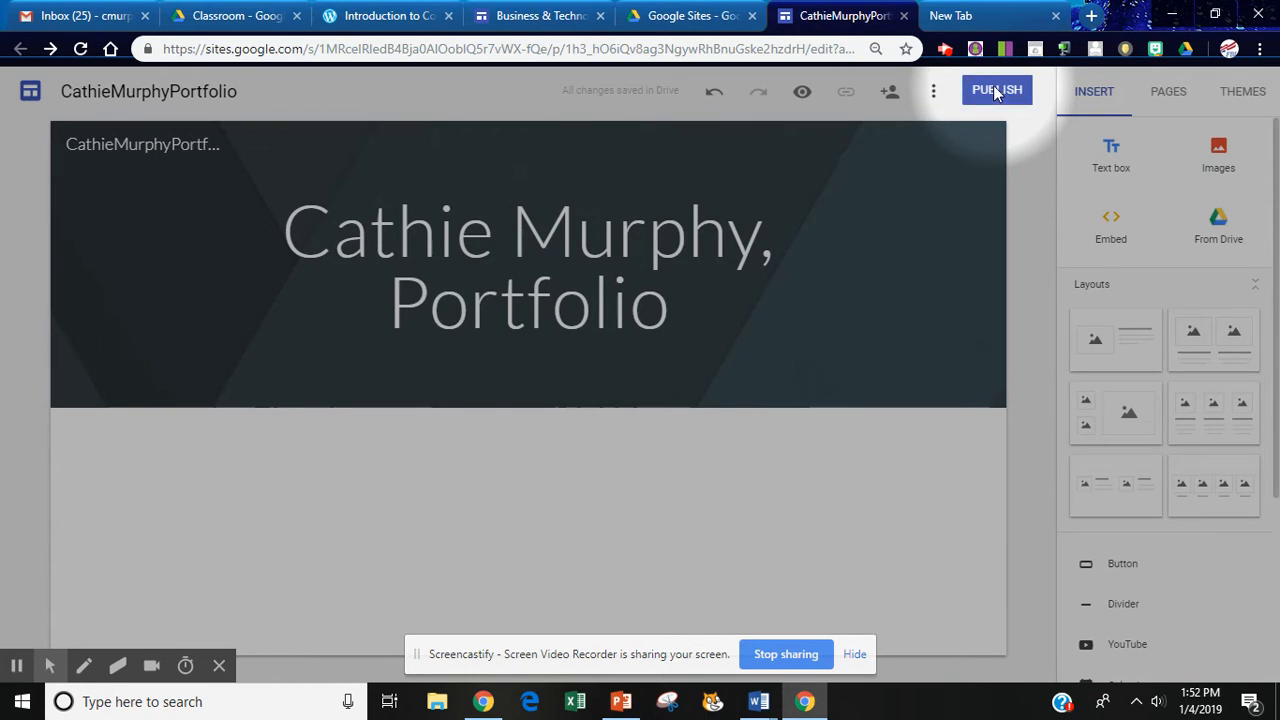
Publish the site to the web at its sites.google.com/view address.
left_click(995, 92)
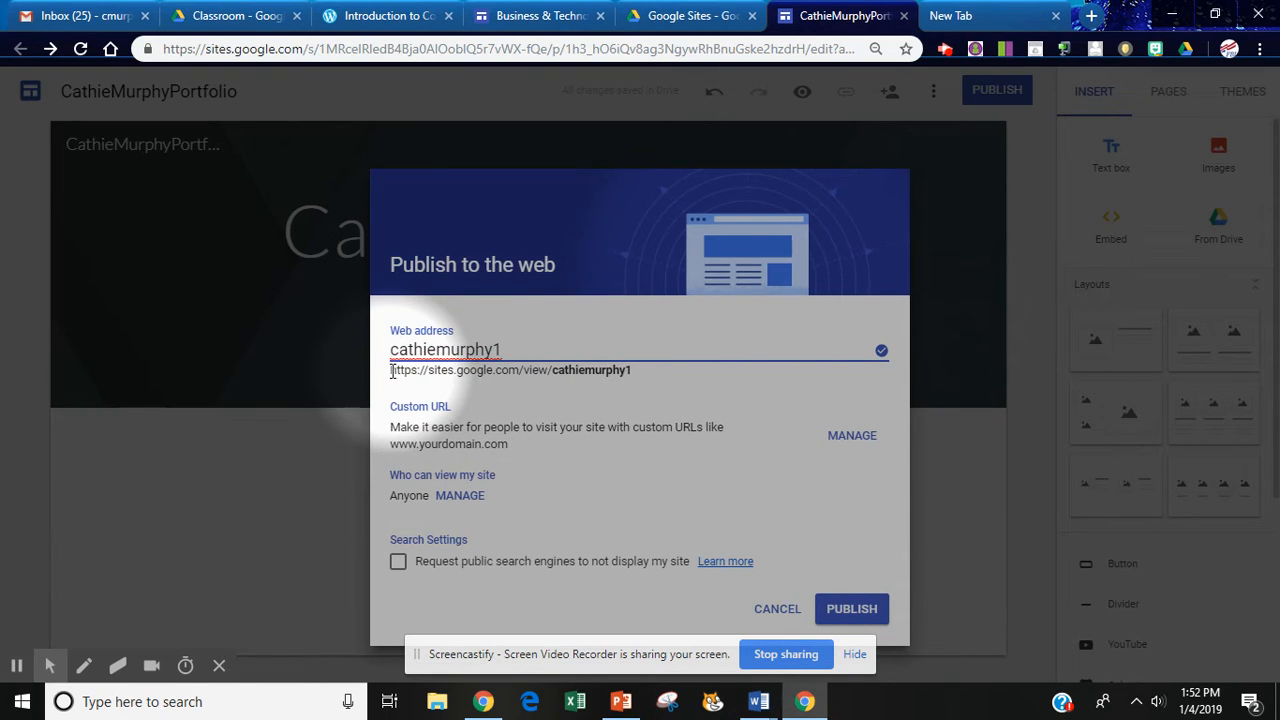
left_click_drag(392, 372, 634, 374)
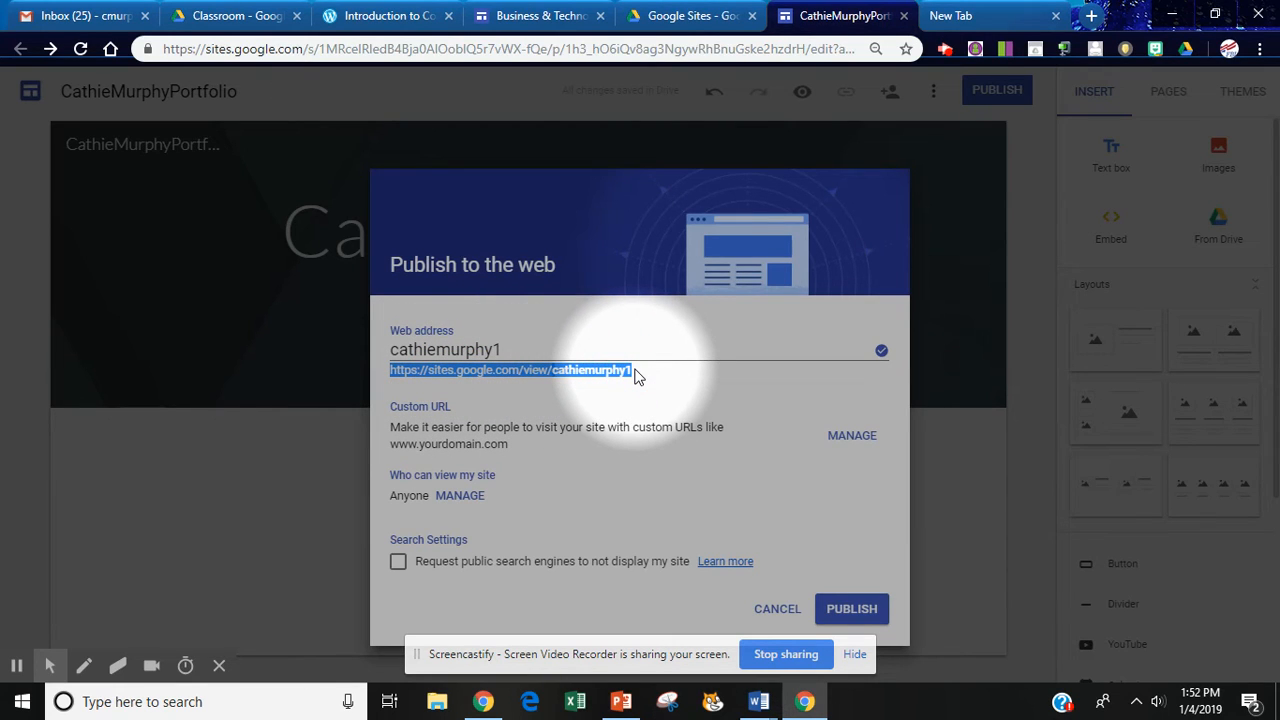
left_click(852, 609)
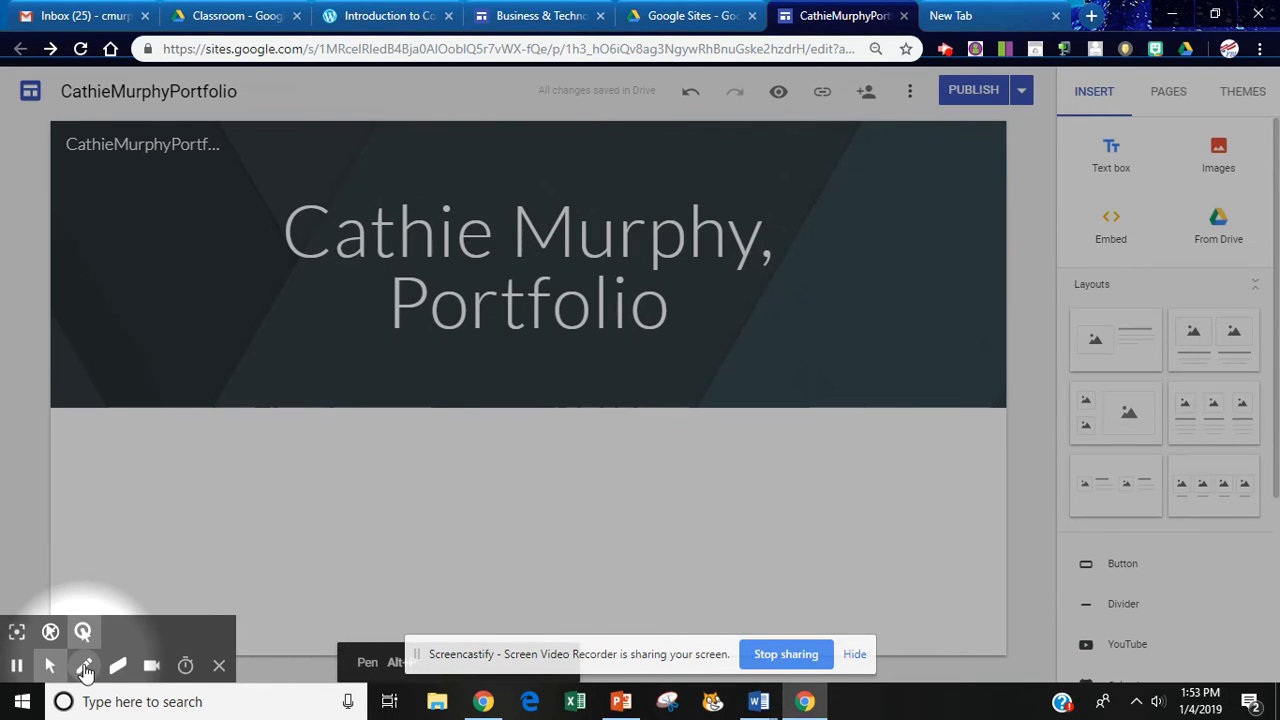
left_click(85, 666)
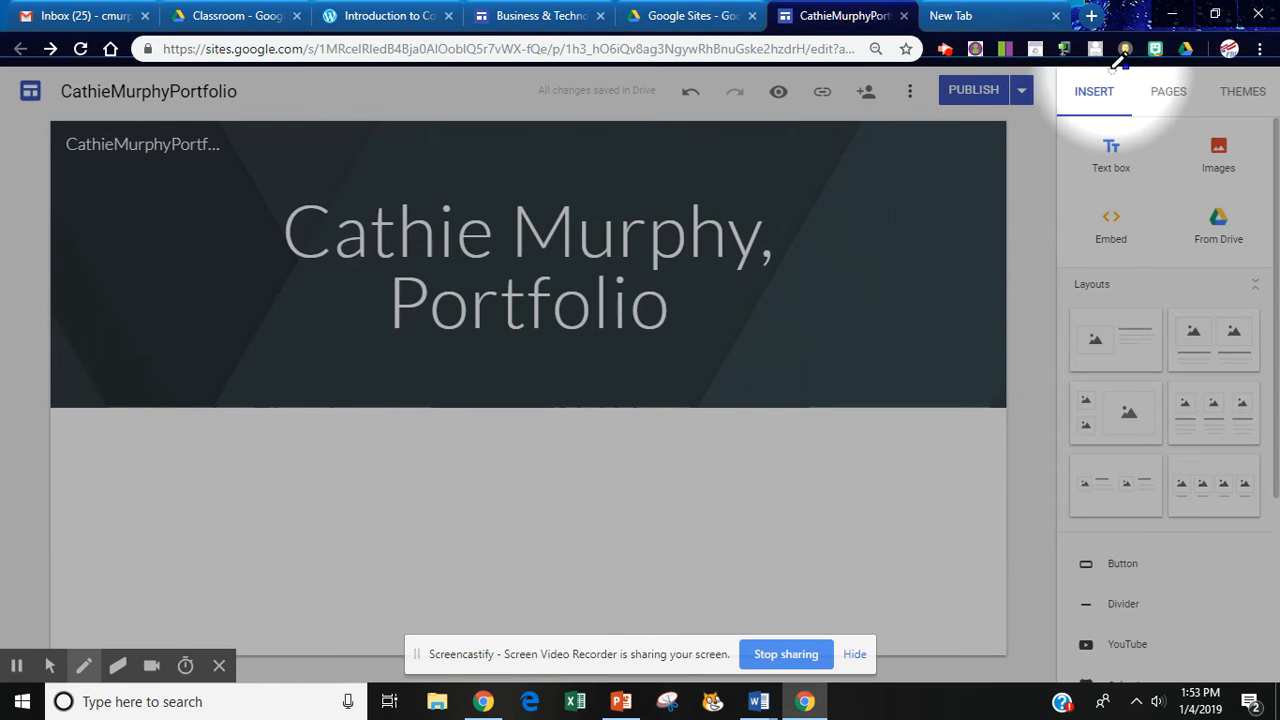
mouse_move(1112, 70)
left_mouse_down()
mouse_move(1063, 90)
mouse_move(1080, 112)
mouse_move(1272, 104)
left_mouse_up()
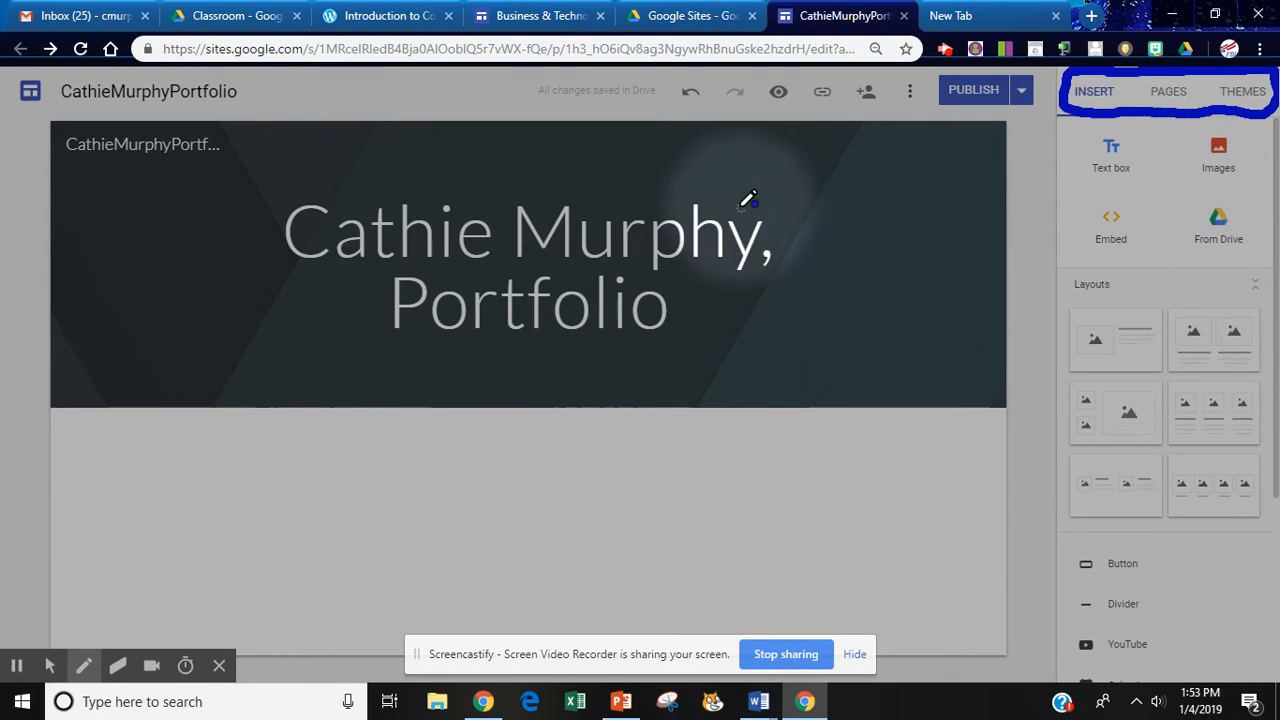
left_click(52, 665)
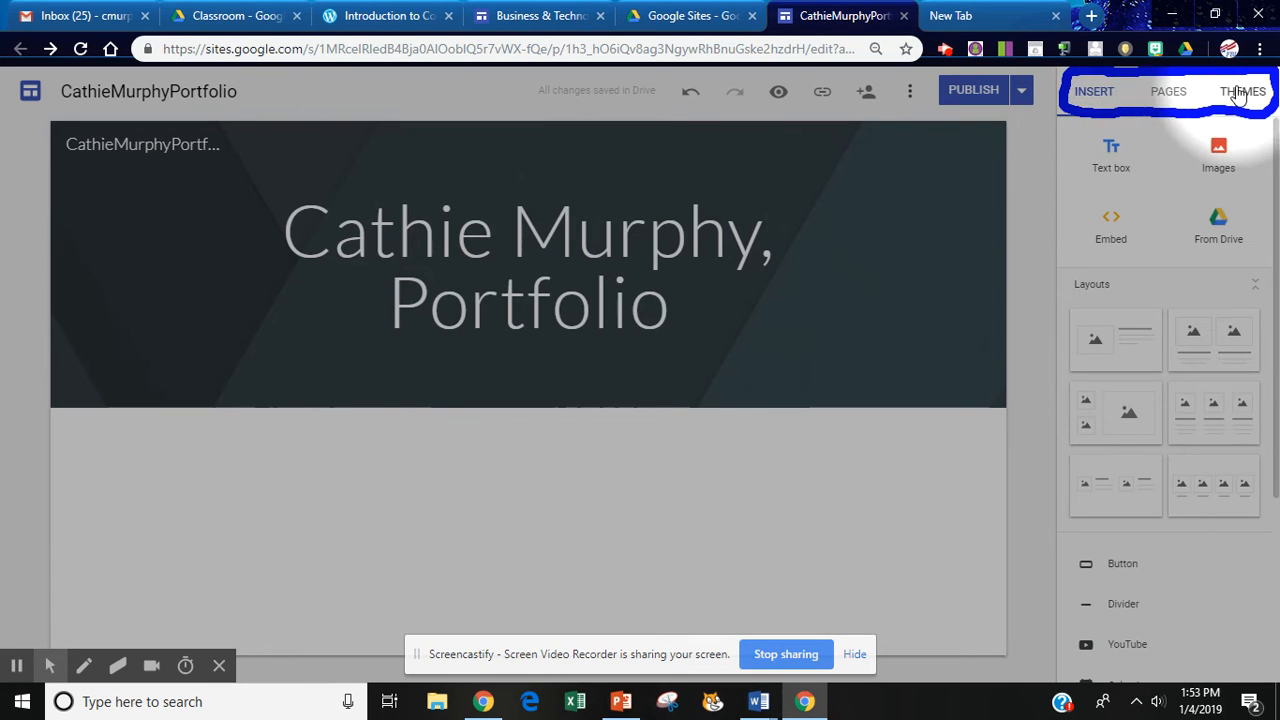
Add an empty text box section below the header with the dark blue Emphasis 2 background.
left_click(1111, 162)
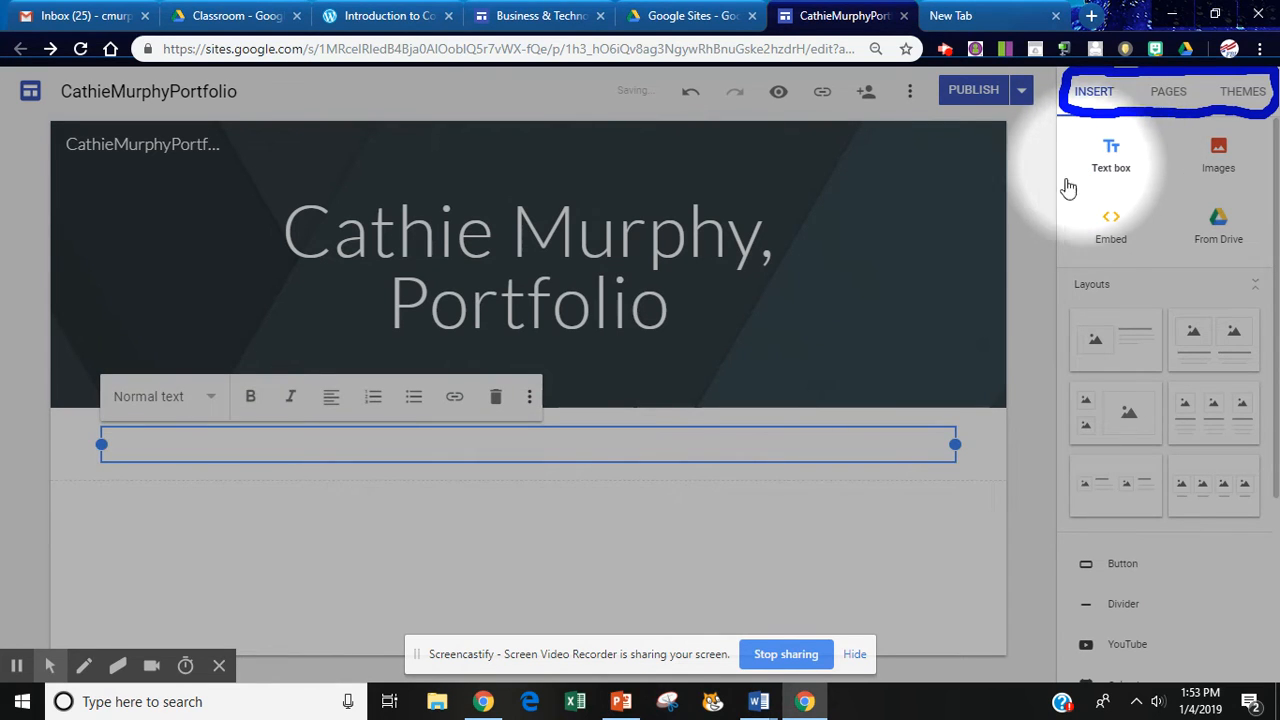
left_click(213, 398)
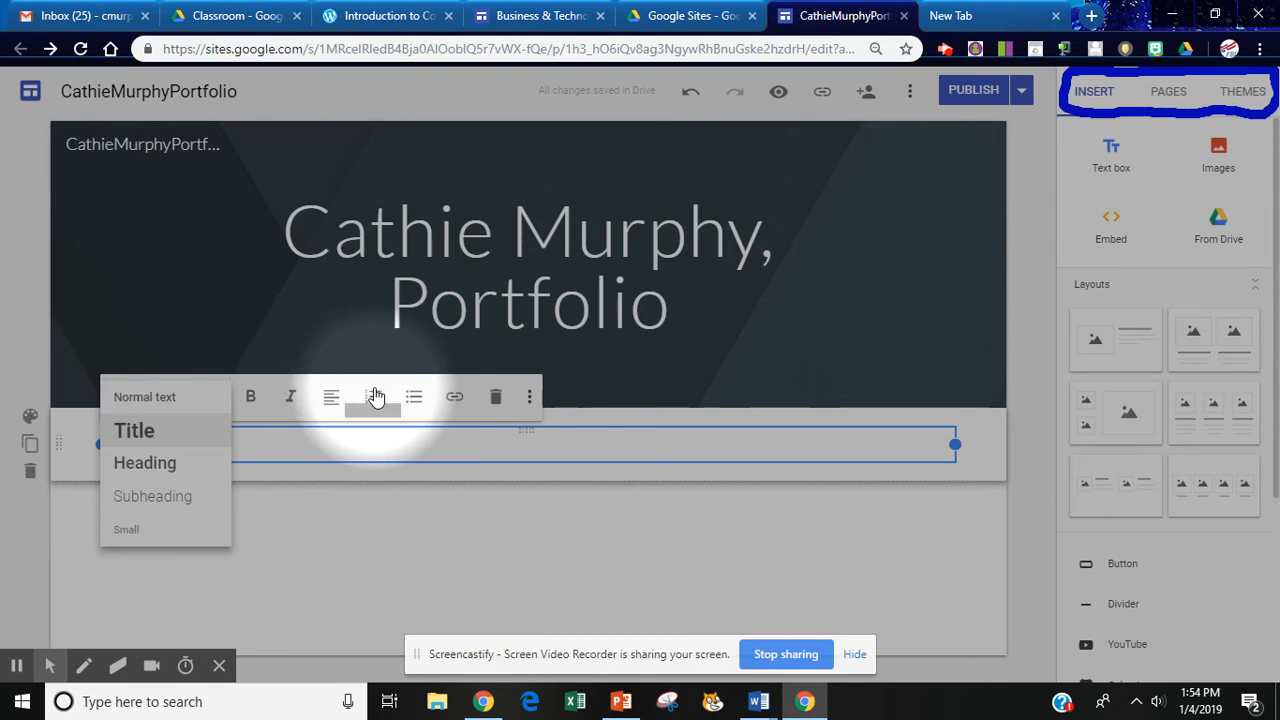
left_click(531, 404)
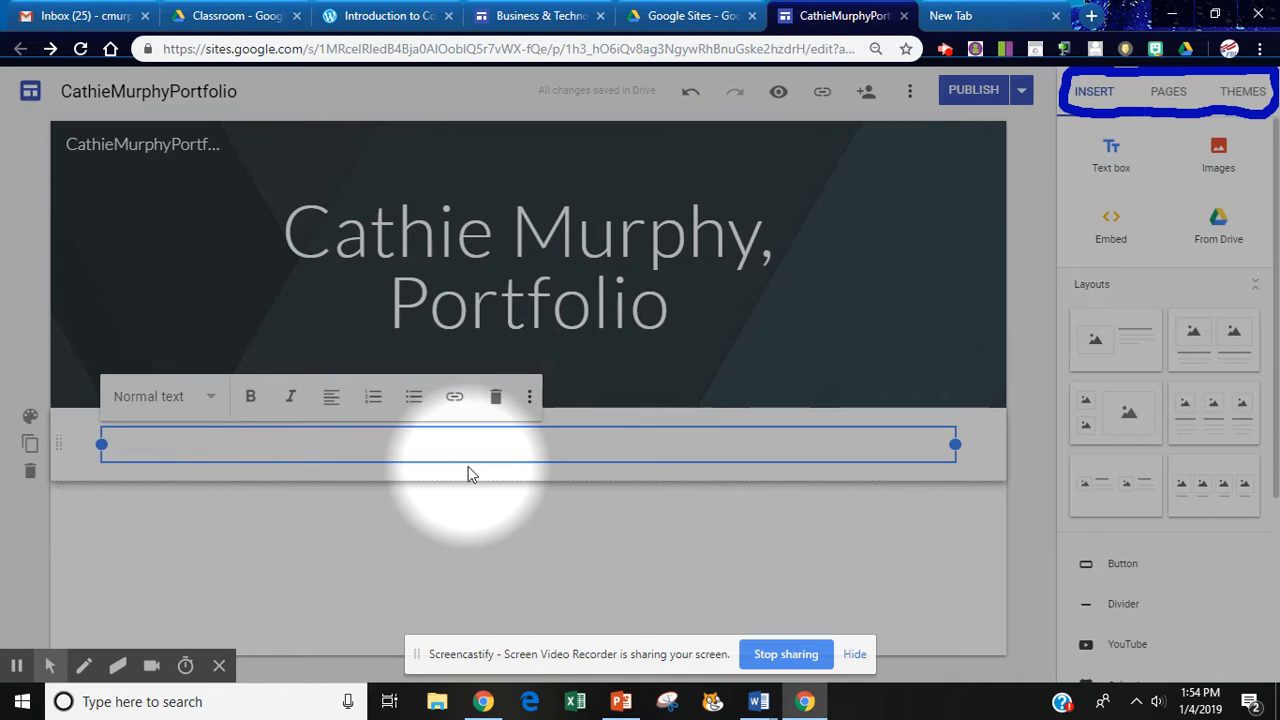
left_click(30, 418)
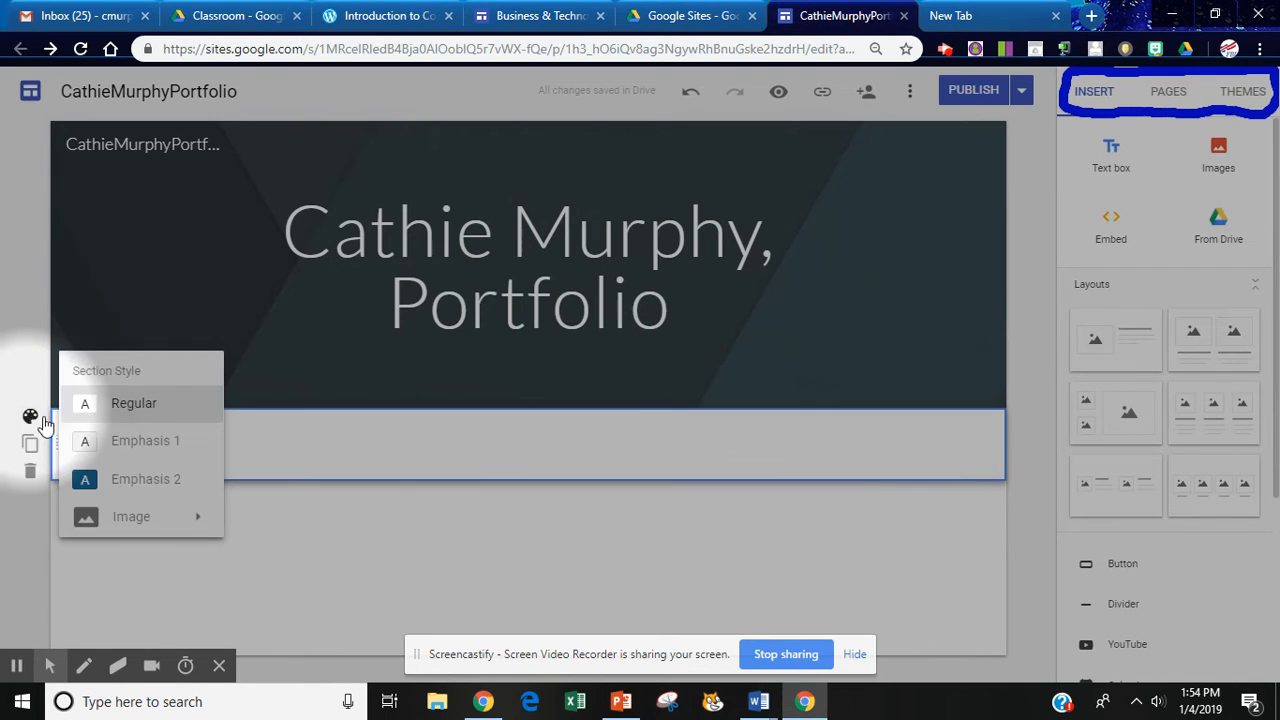
left_click(125, 478)
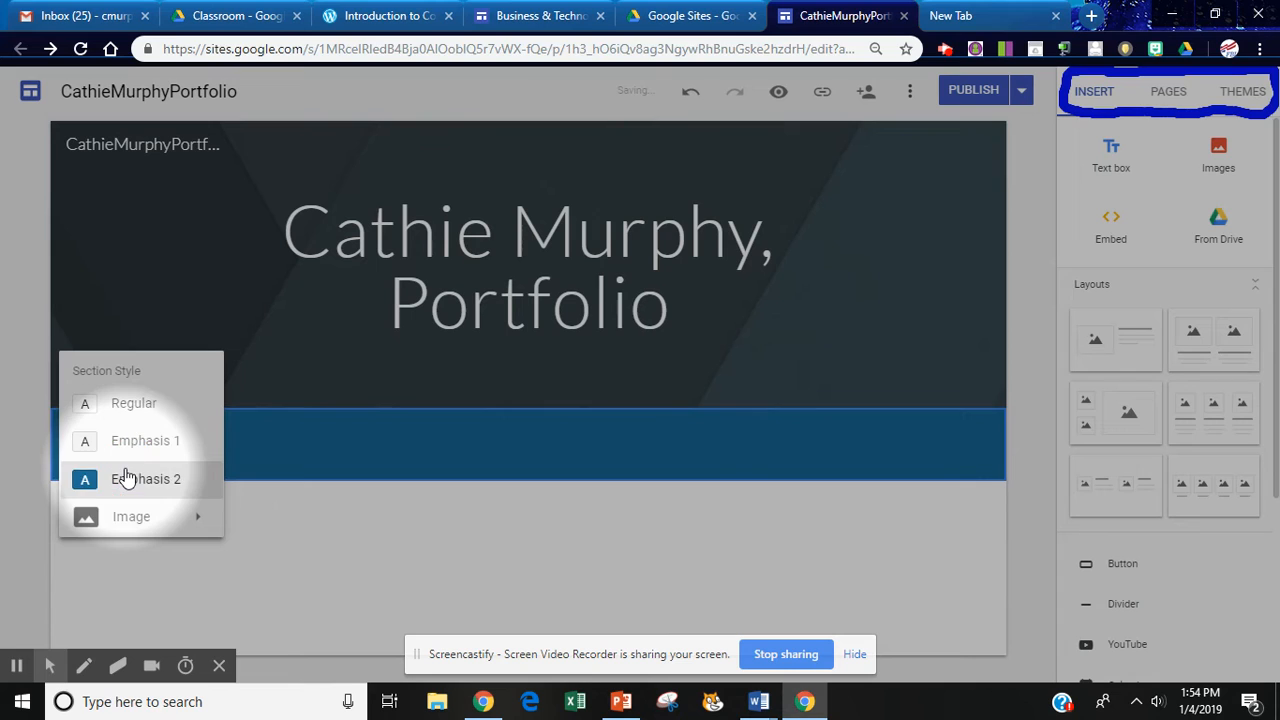
Resize the text box inside the blue section to adjust its width.
left_click(437, 442)
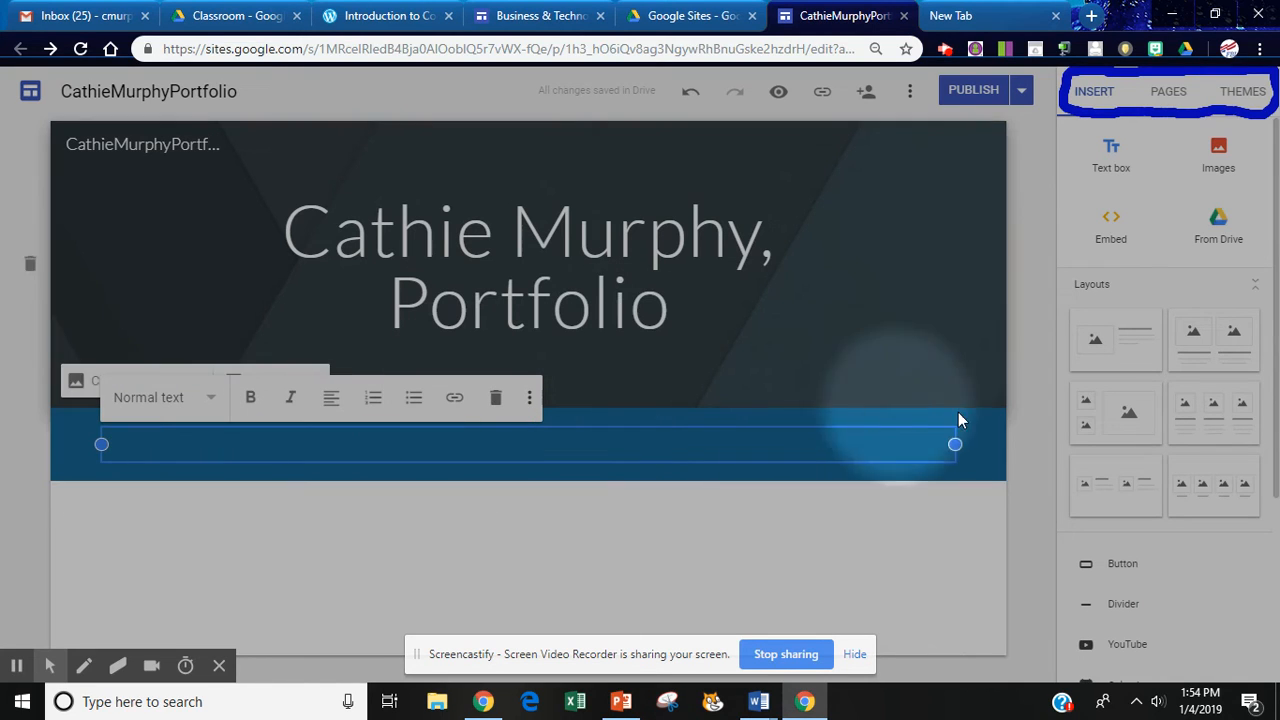
left_click_drag(957, 444, 840, 460)
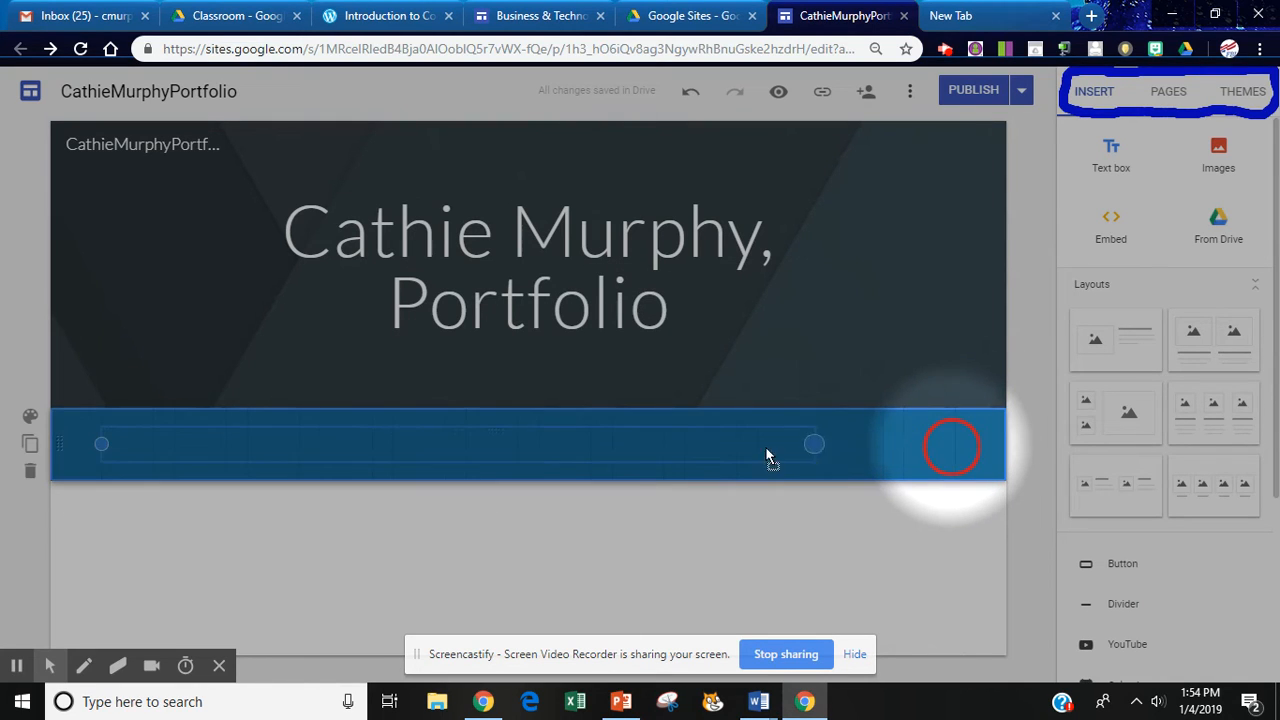
left_click_drag(415, 456, 468, 439)
left_click_drag(908, 444, 910, 443)
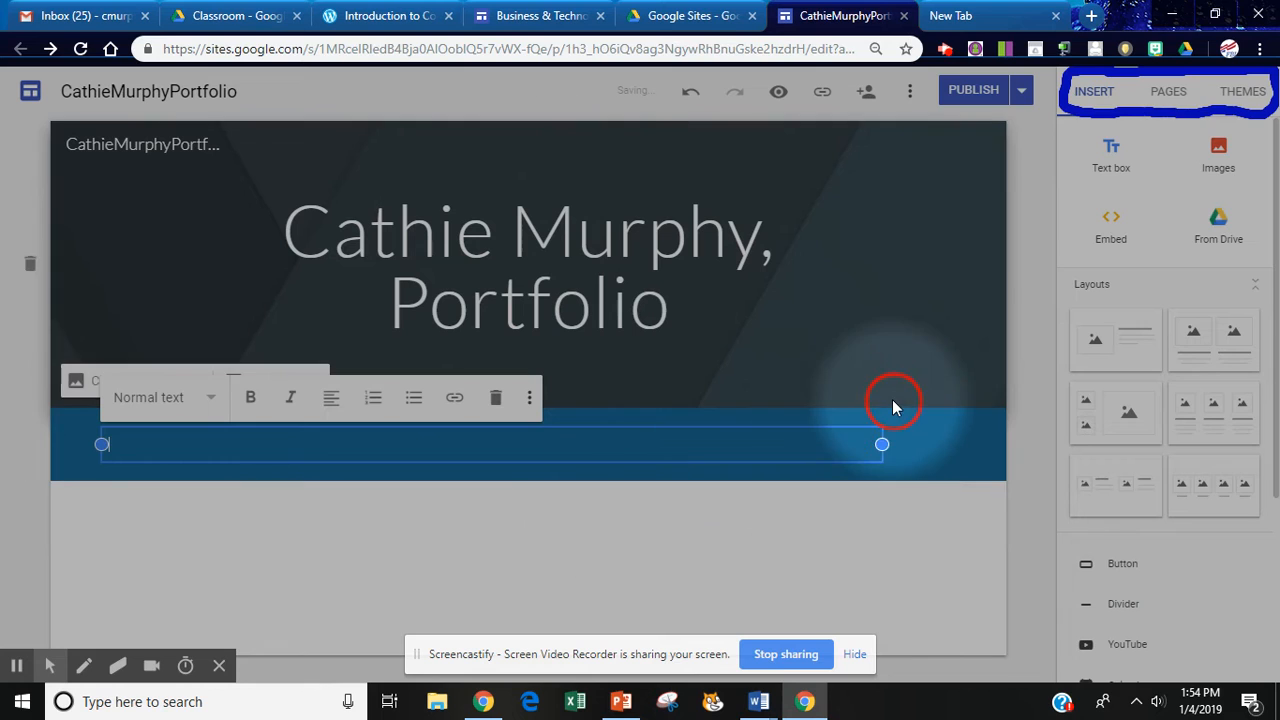
Add five image-and-text layout sections below the blue section, then show the Pages list.
left_click(1216, 160)
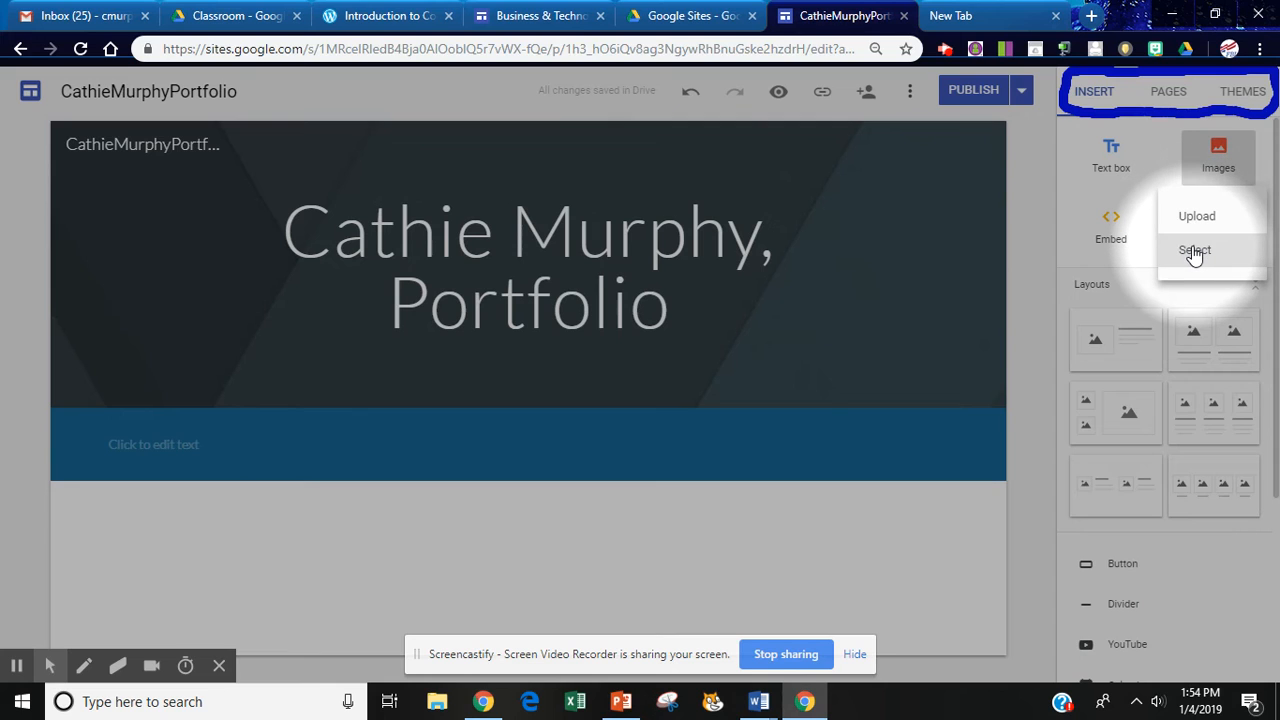
left_click(1117, 230)
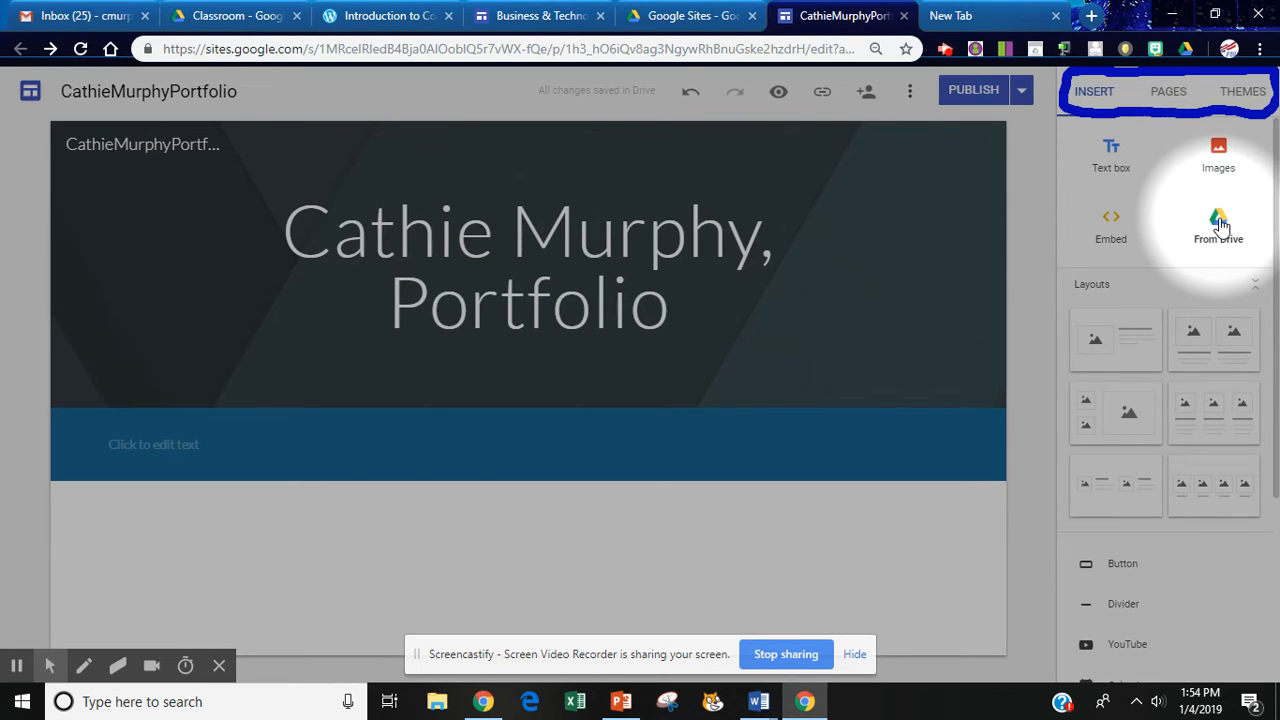
left_click(1098, 337)
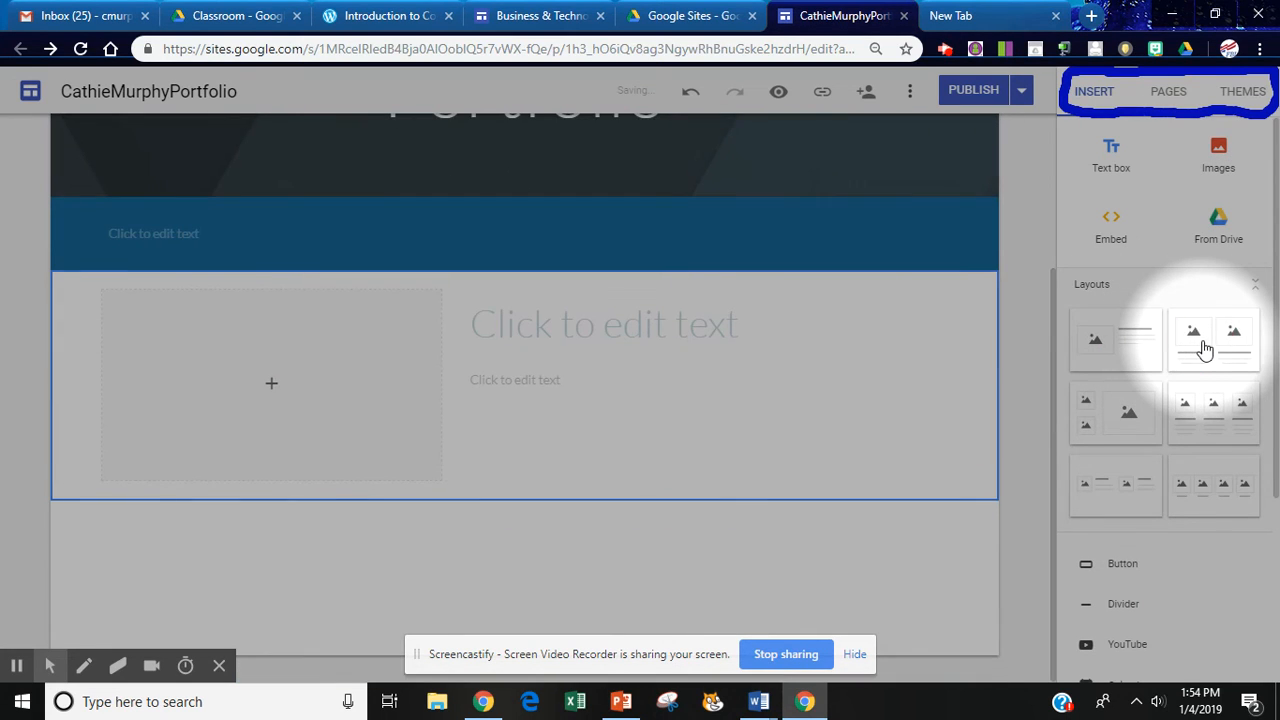
left_click(1205, 345)
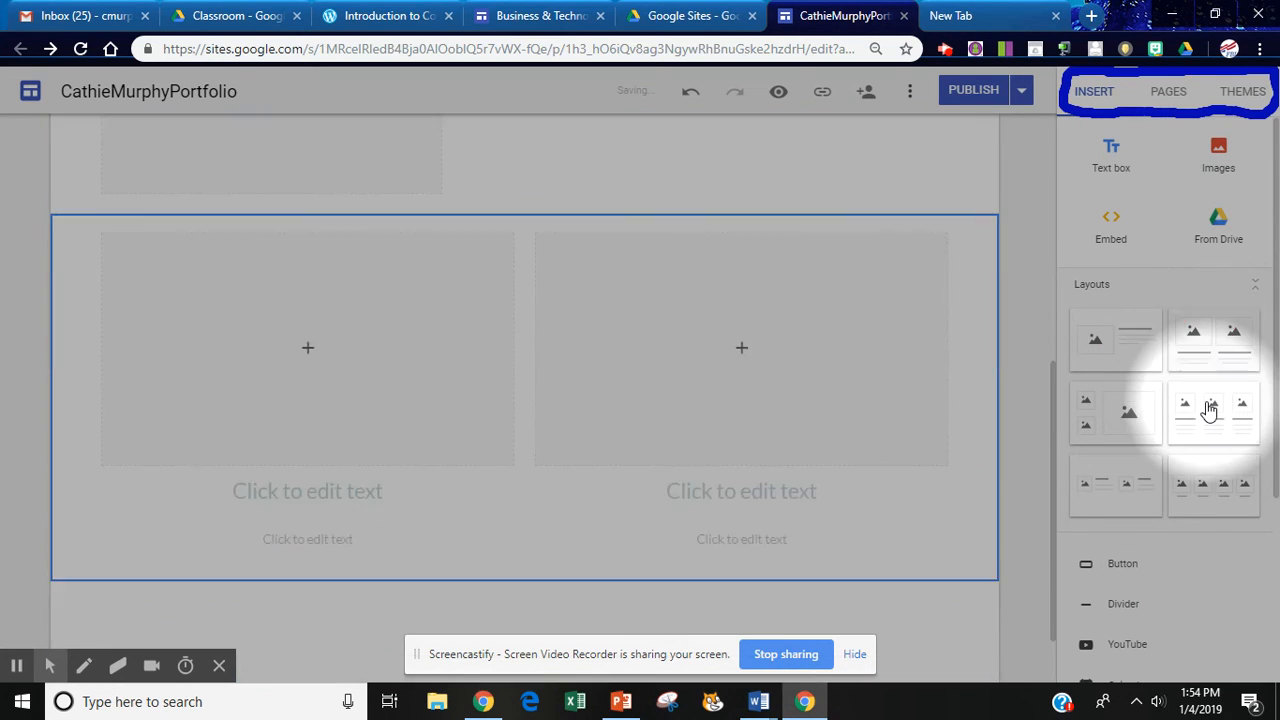
left_click(1207, 408)
left_click(1100, 415)
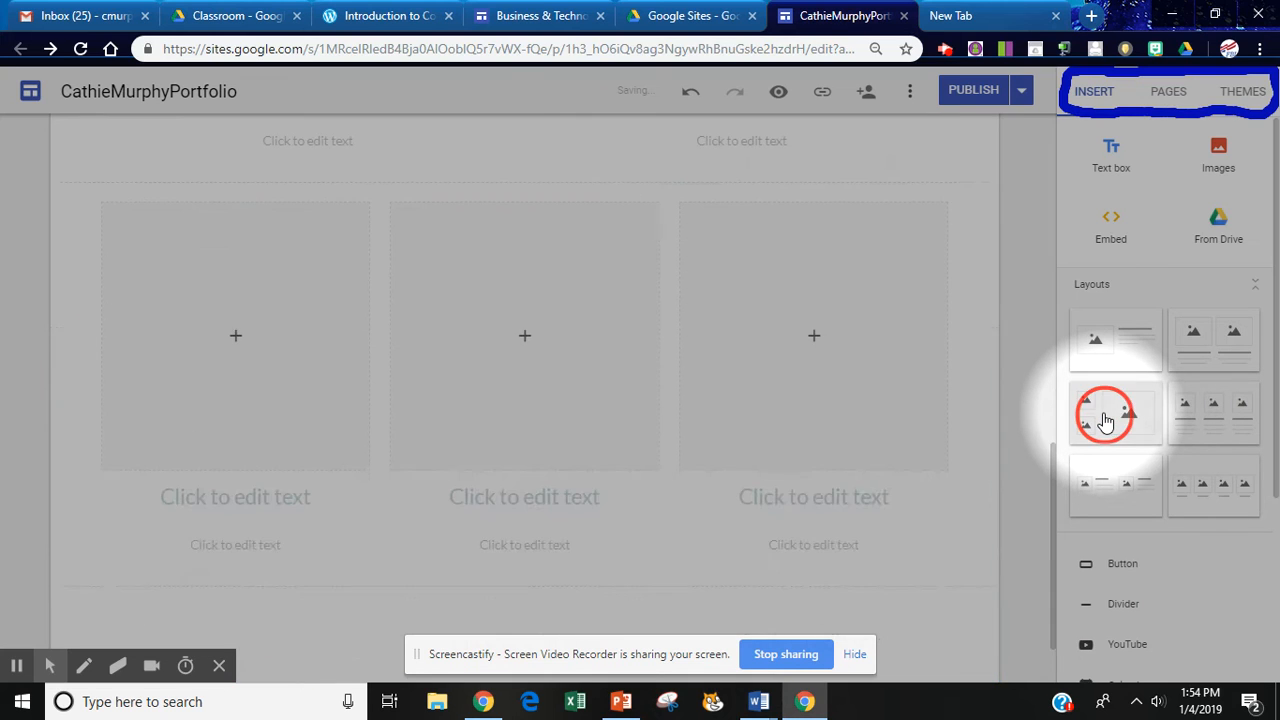
left_click(1122, 486)
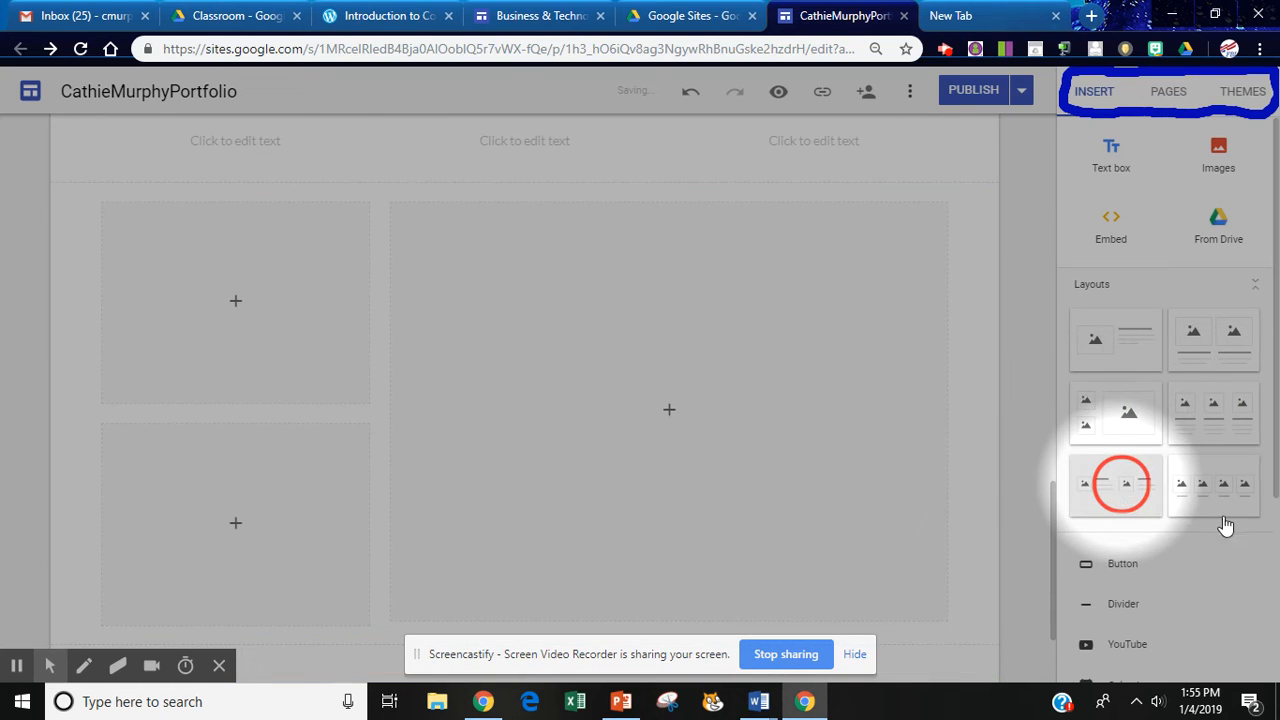
left_click_drag(1276, 378, 1278, 569)
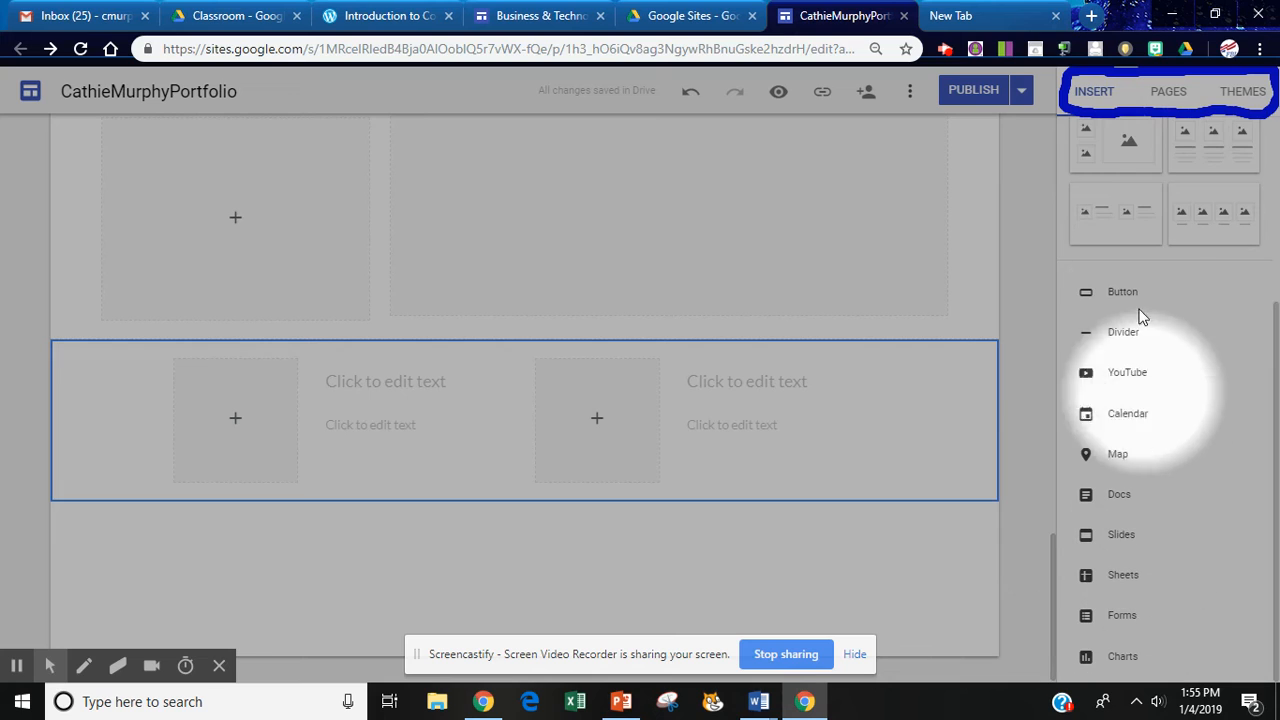
left_click(1168, 92)
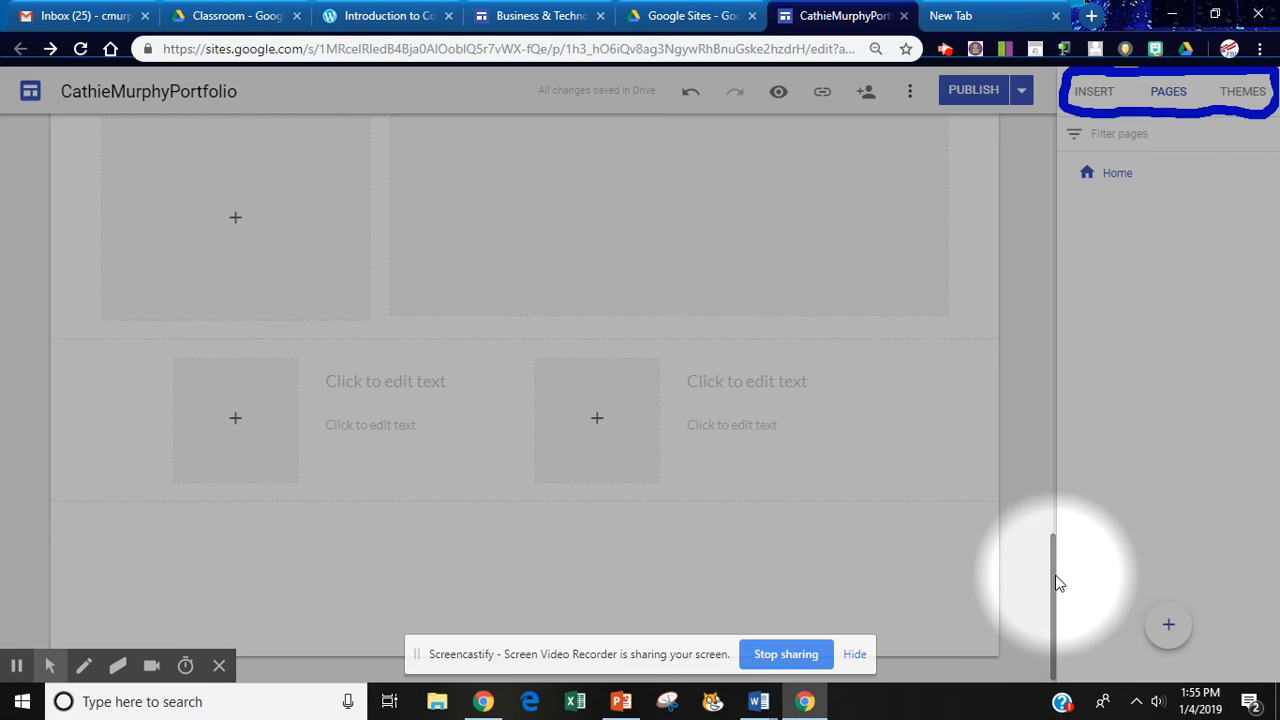
Scroll the editor back to the top and switch to the empty New Tab.
left_click_drag(1054, 578, 1055, 118)
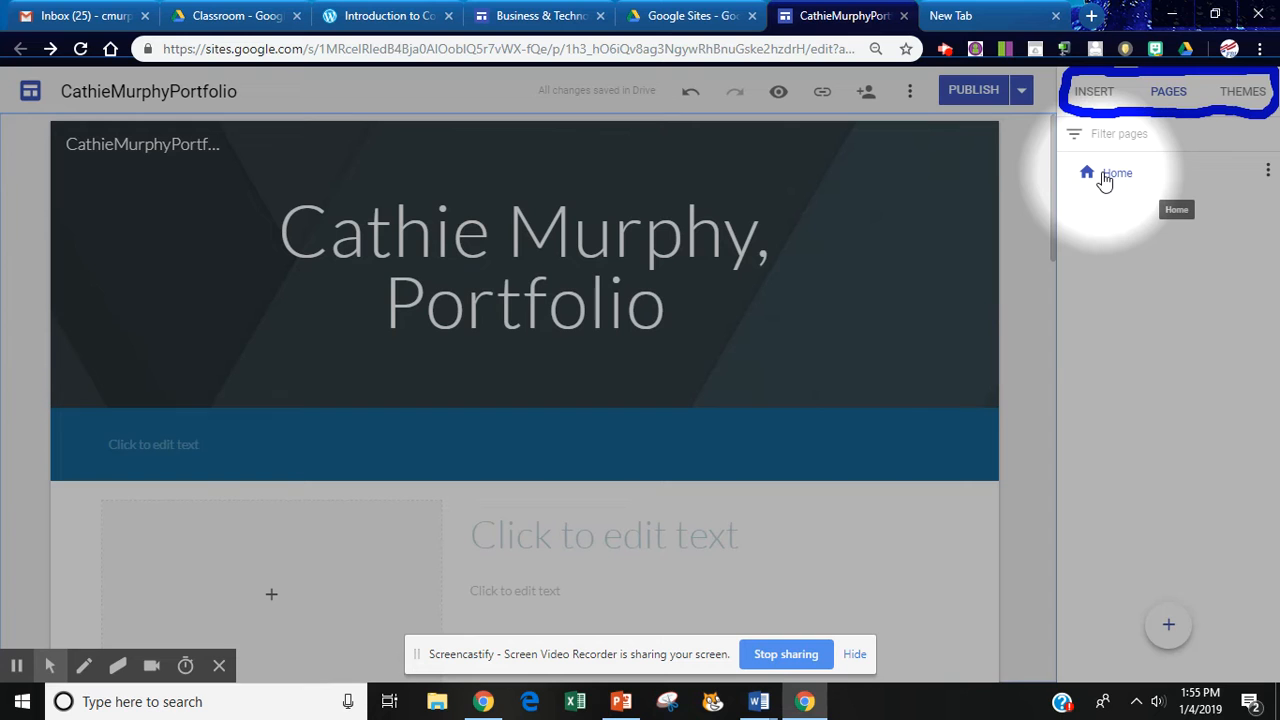
left_click(980, 17)
left_click(385, 48)
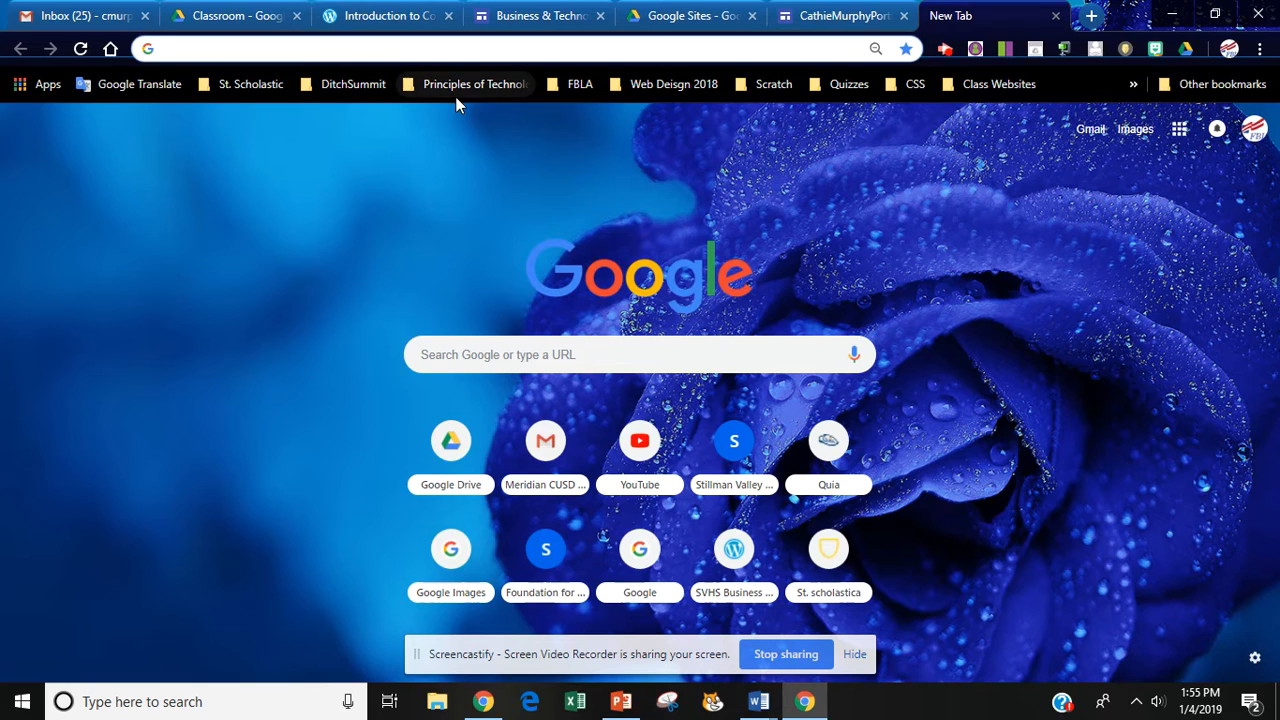
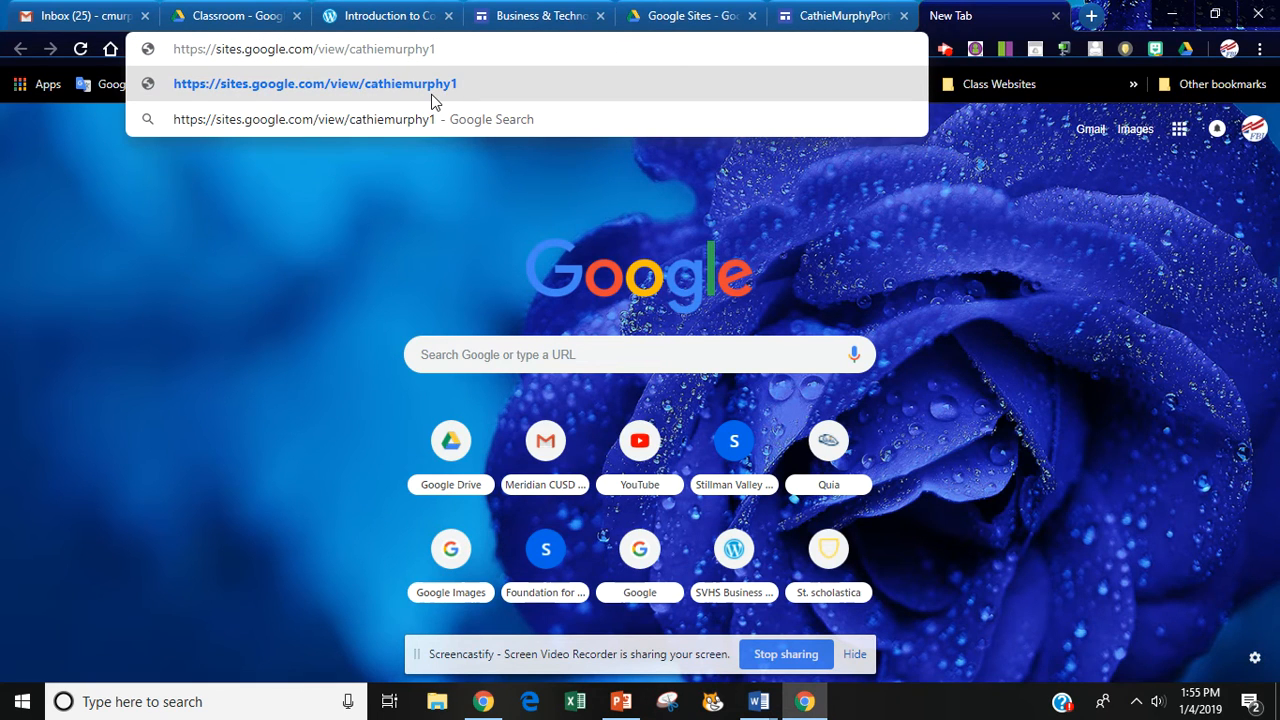
left_click(432, 95)
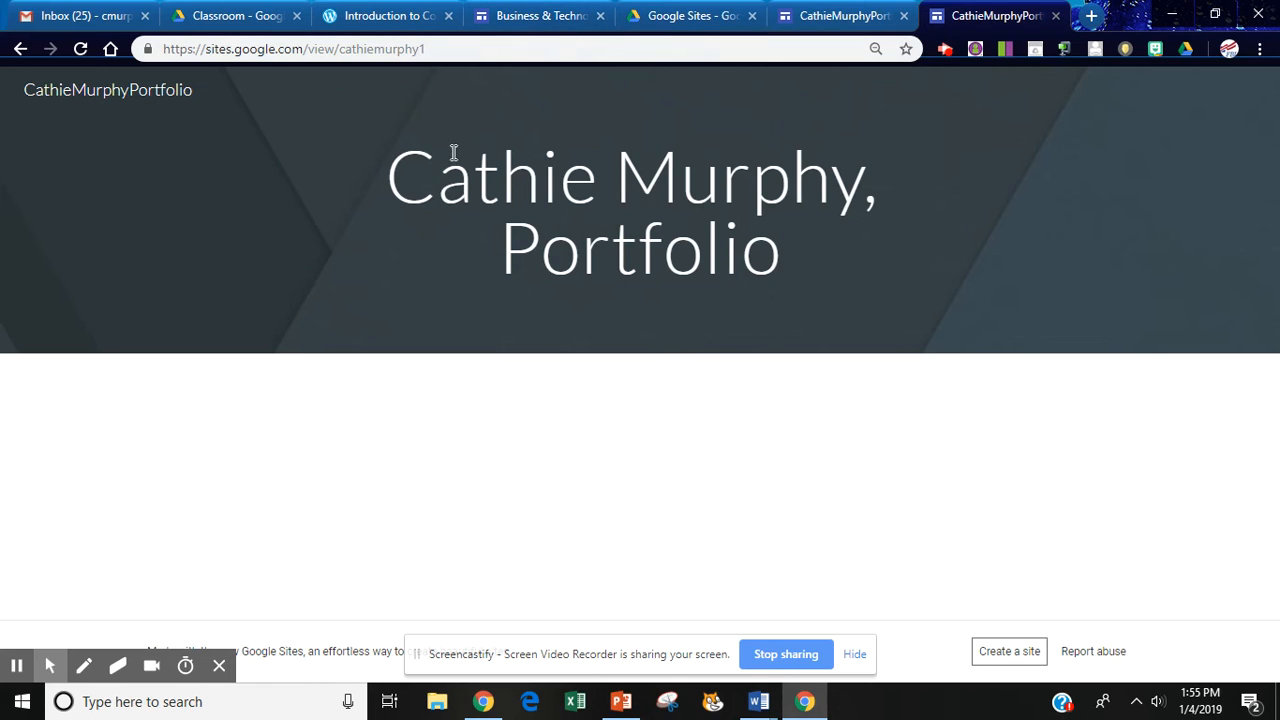
left_click(838, 17)
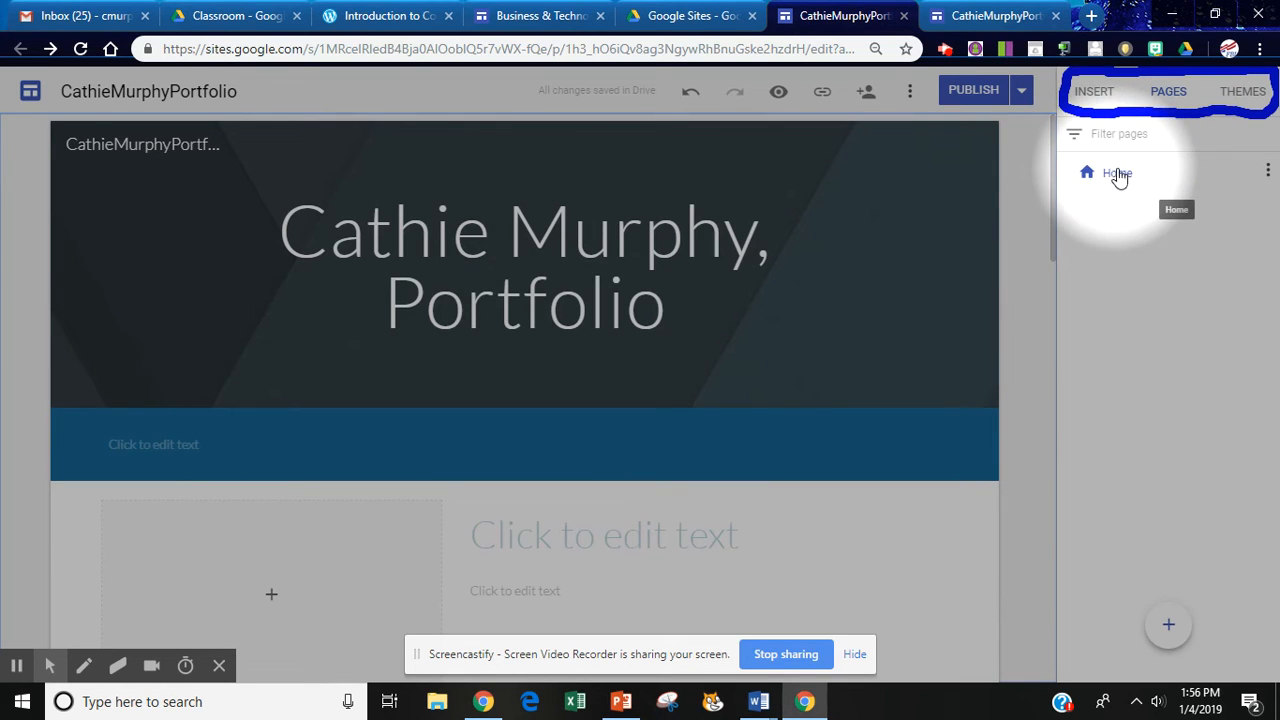
left_click(1268, 174)
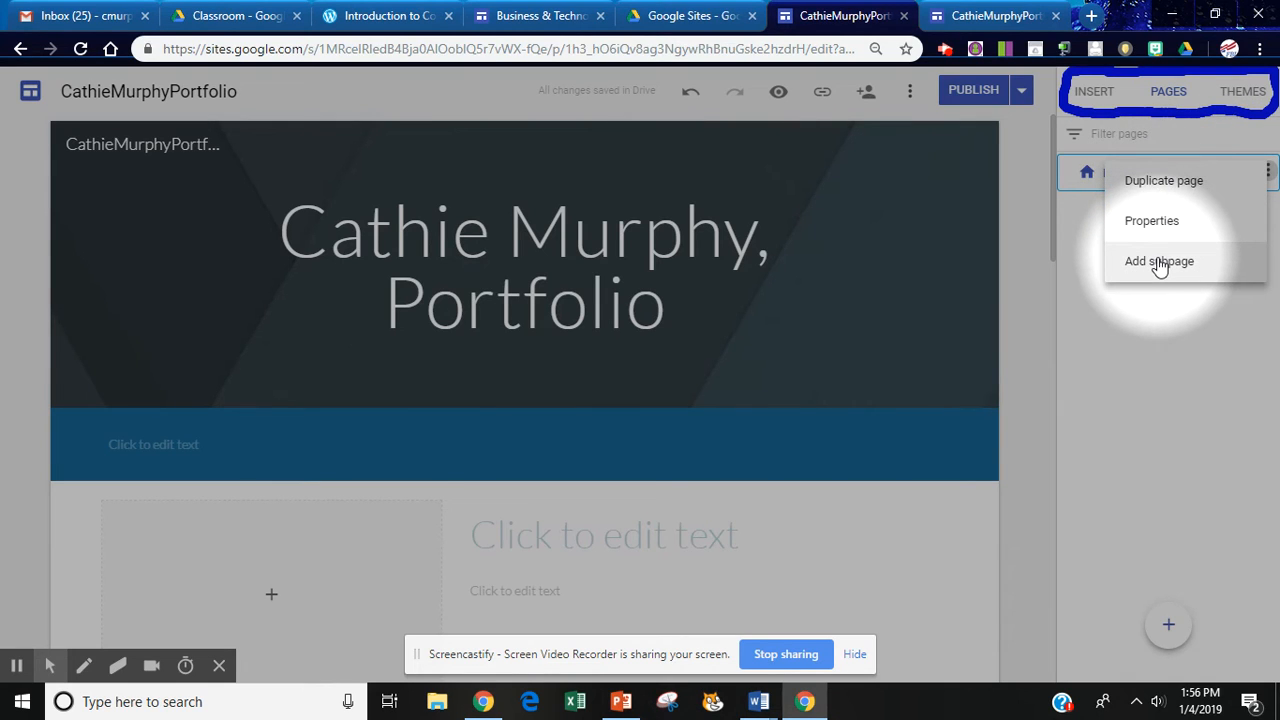
left_click(1020, 244)
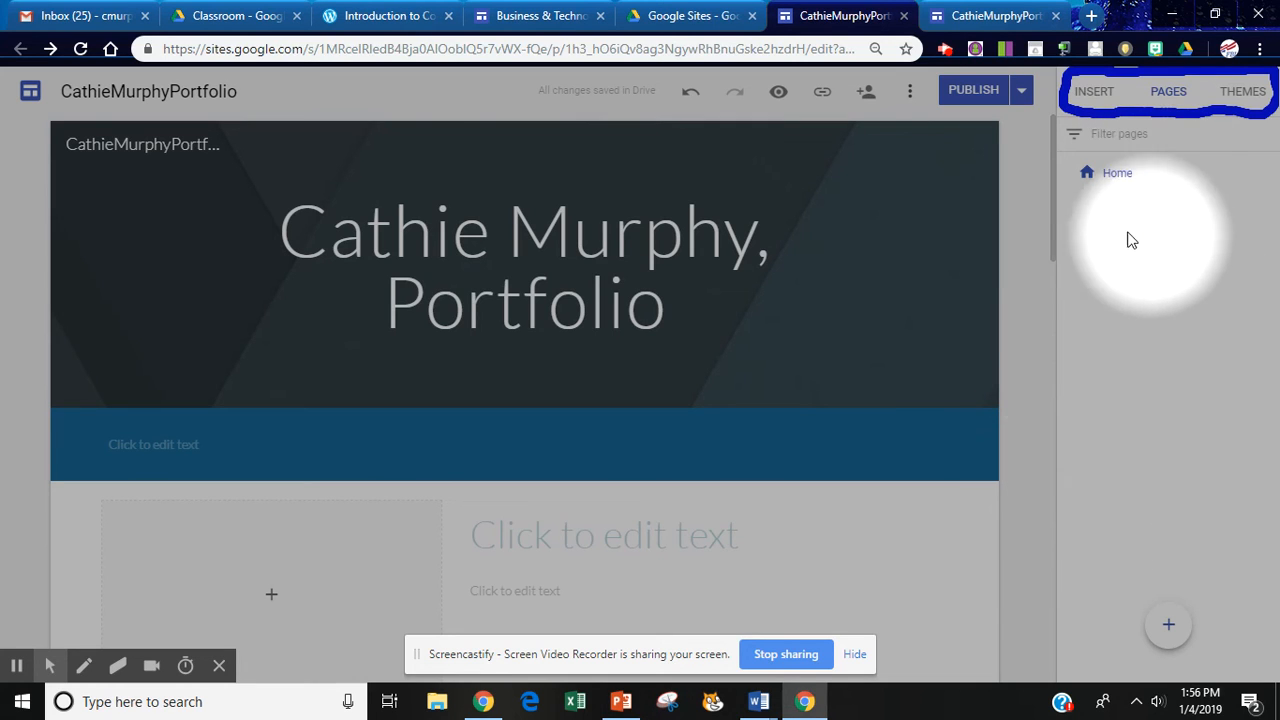
mouse_move(1270, 185)
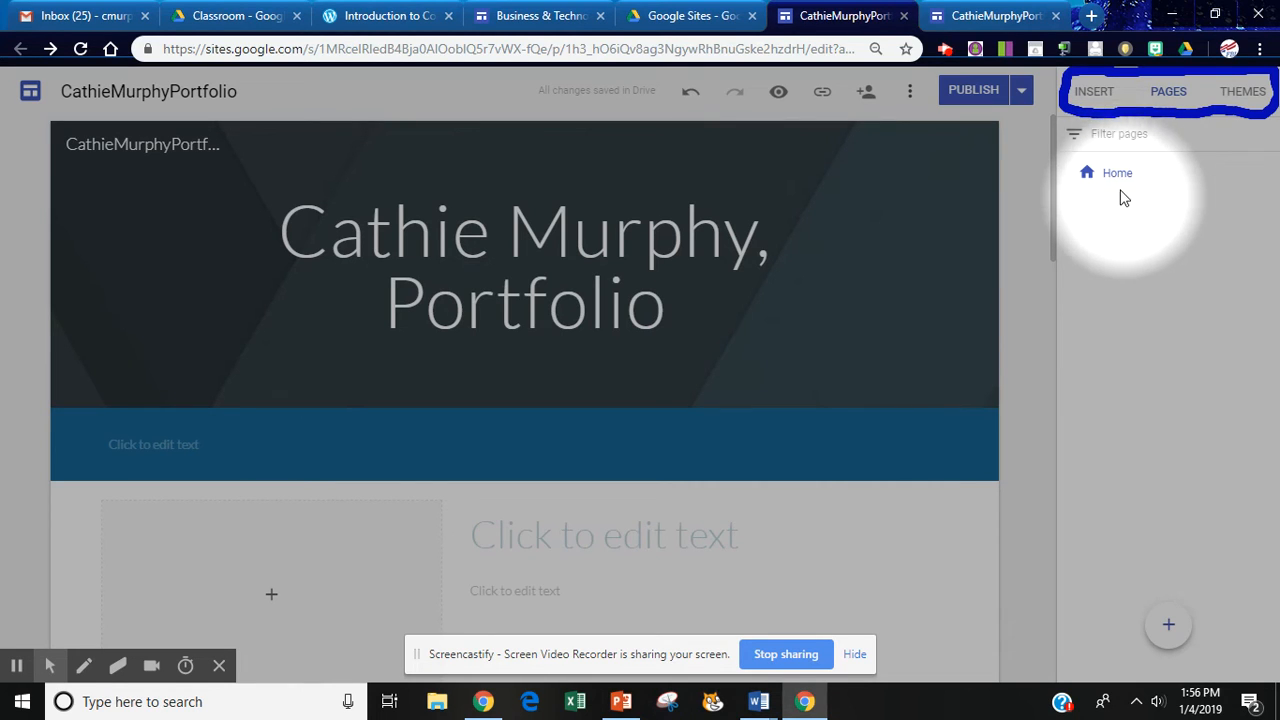
mouse_move(1168, 630)
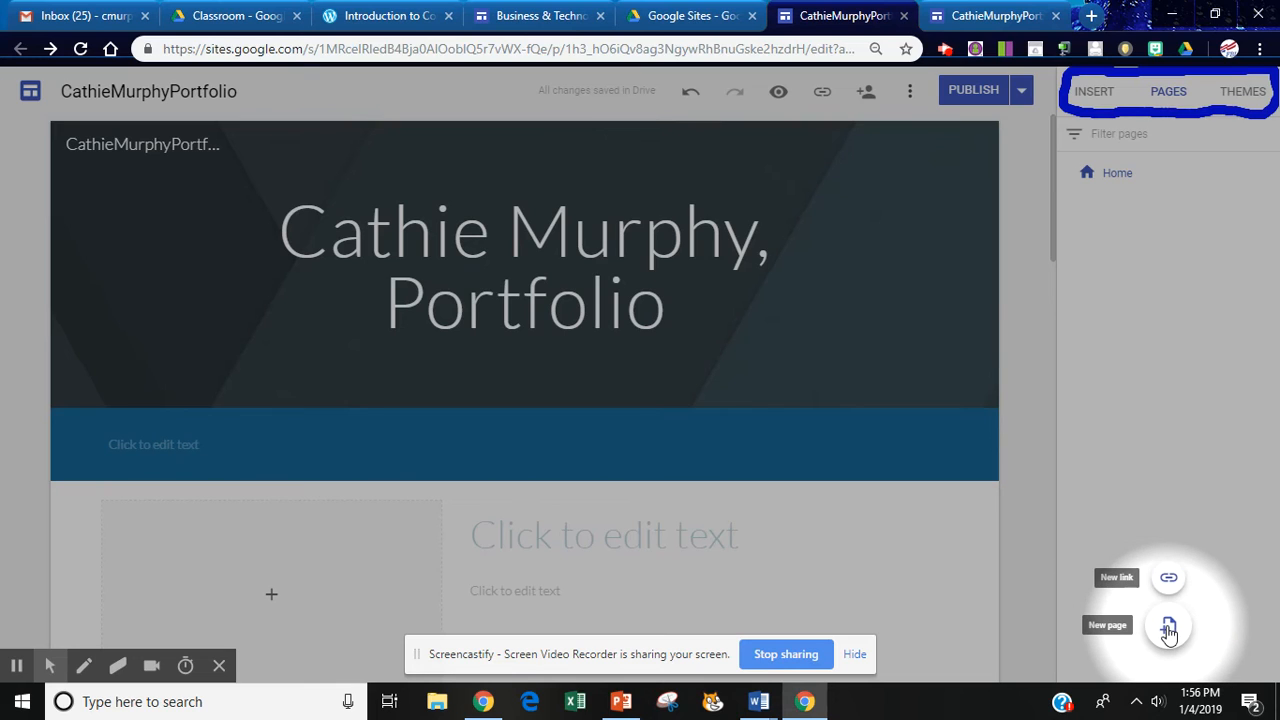
Add an 'Intro to Computers' page and widen its header title box so it fits one line.
left_click(1168, 630)
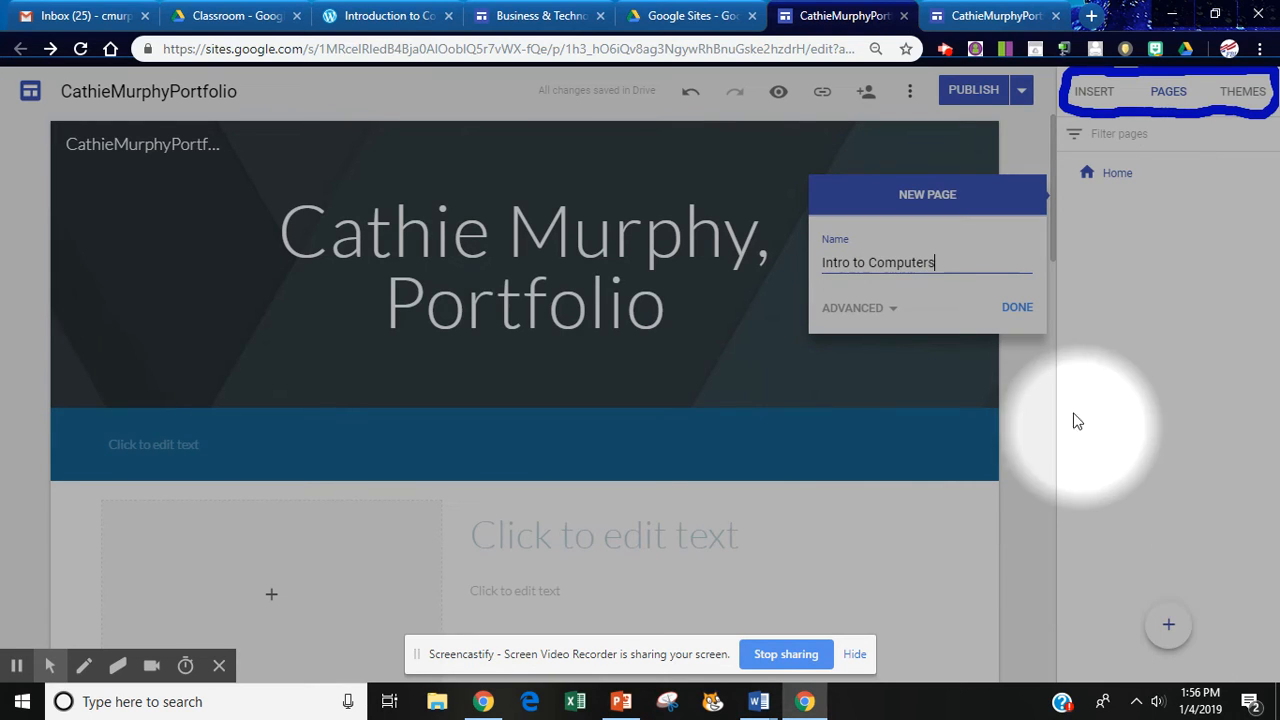
left_click(1015, 313)
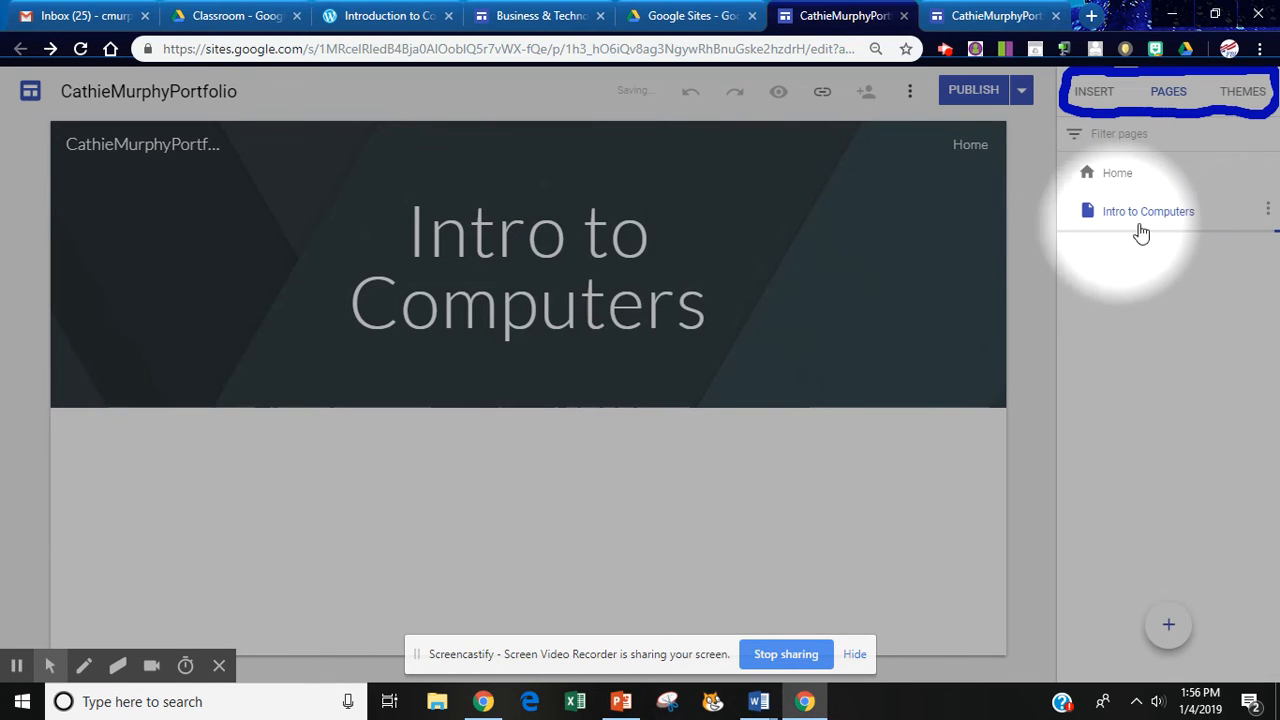
triple_click(580, 303)
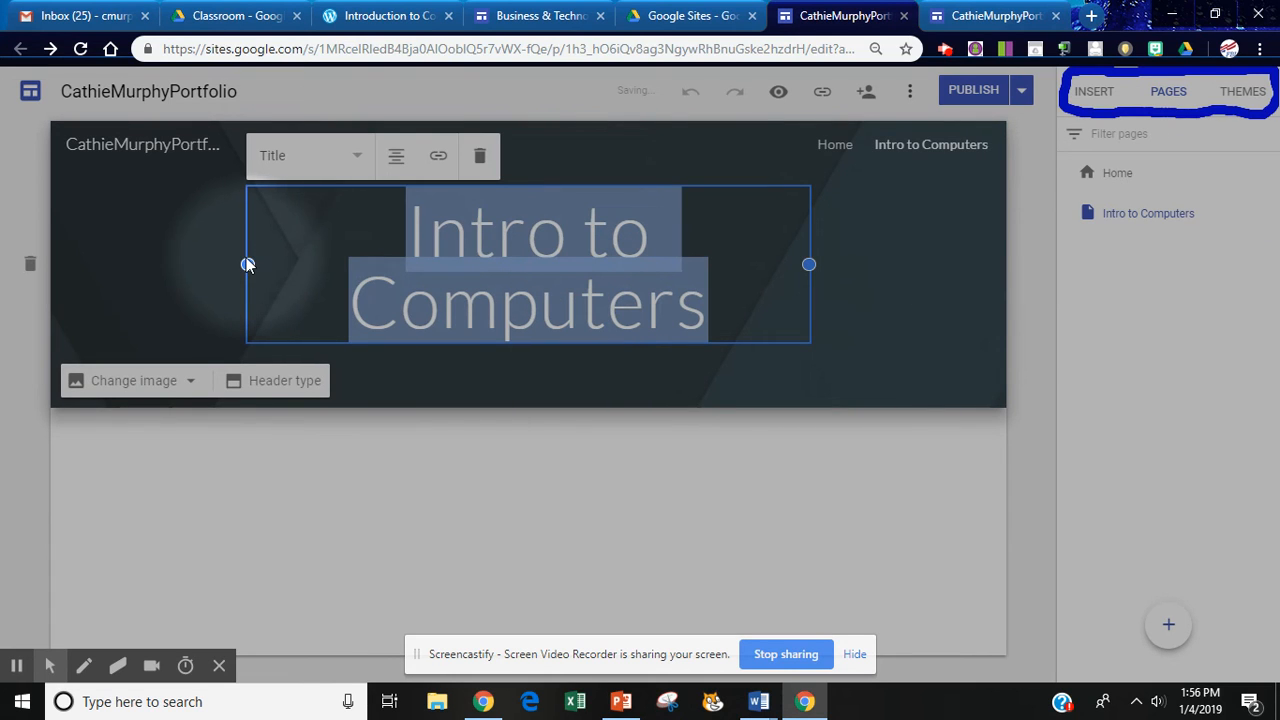
left_click_drag(247, 263, 174, 264)
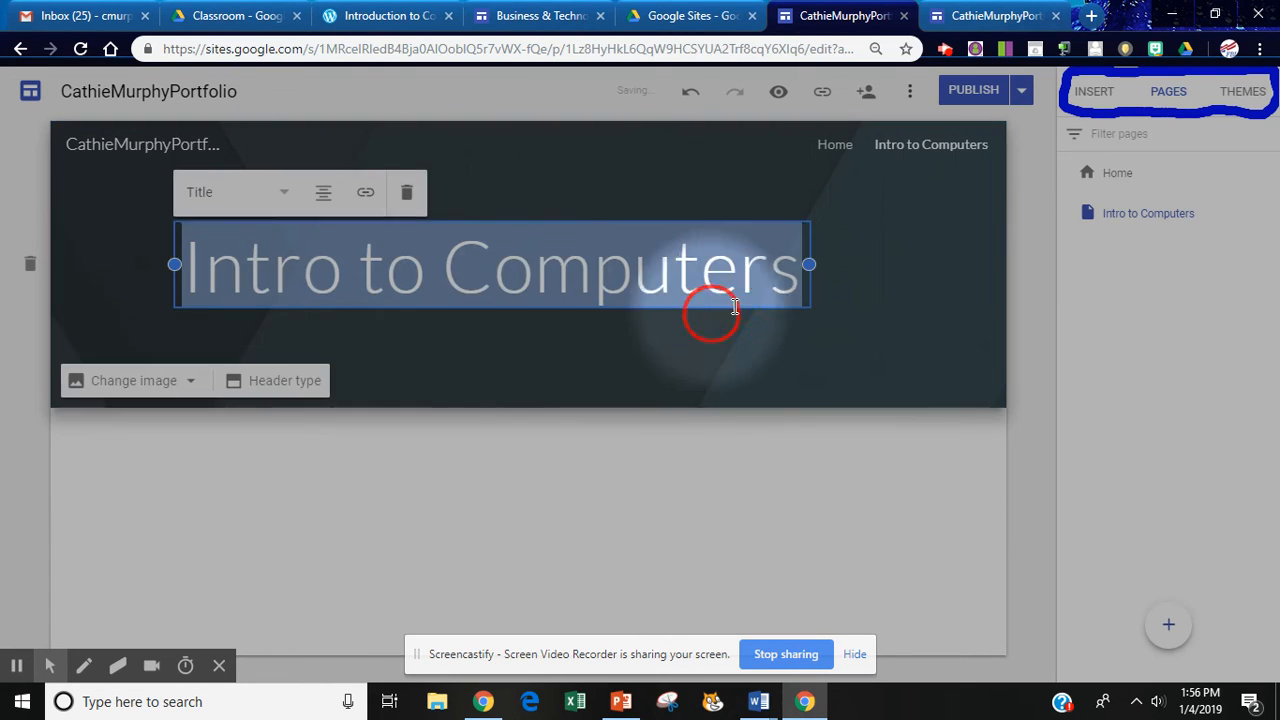
left_click_drag(809, 271, 1100, 90)
left_click(1017, 22)
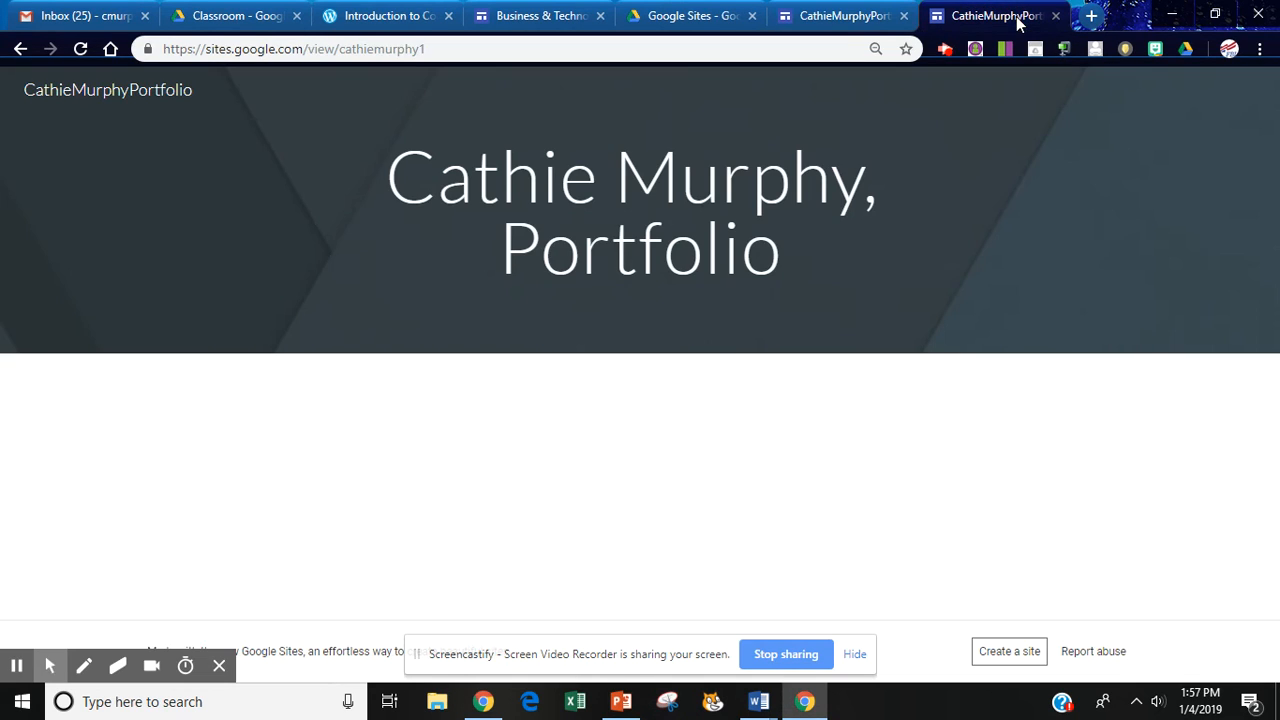
left_click(82, 51)
left_click(830, 22)
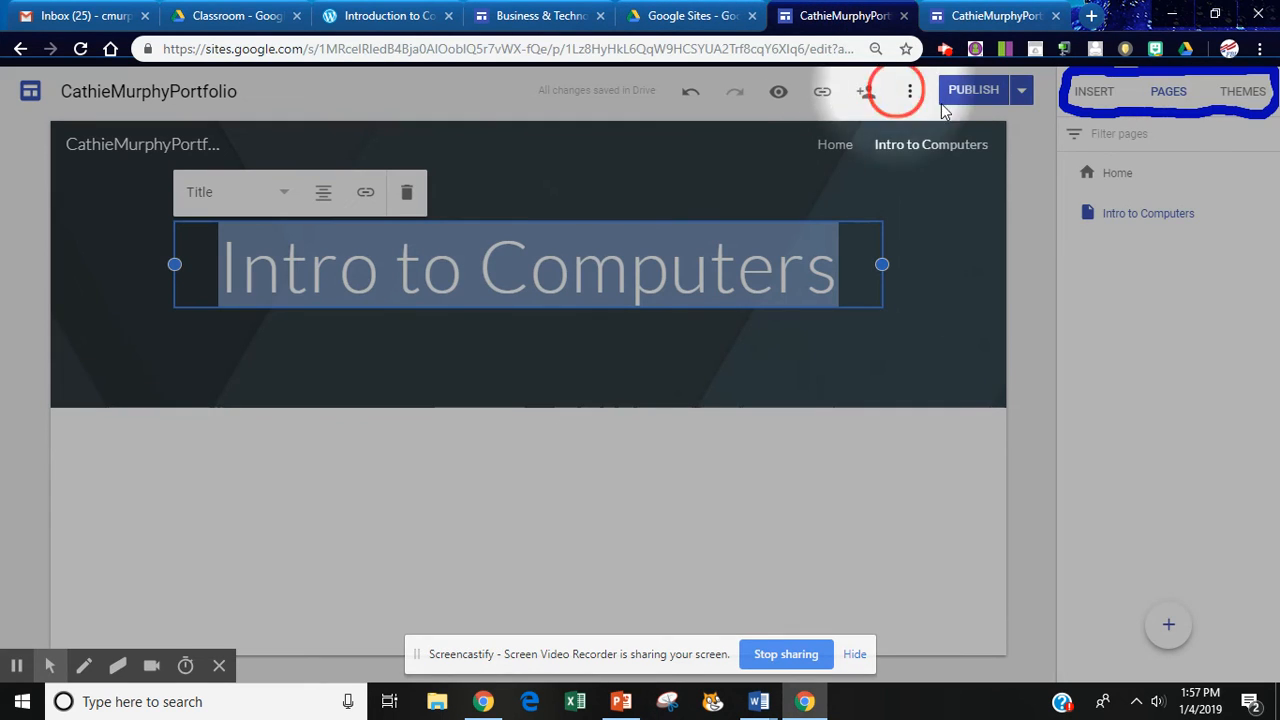
Publish the site and reload the live site to confirm Home and Intro to Computers appear.
left_click(978, 96)
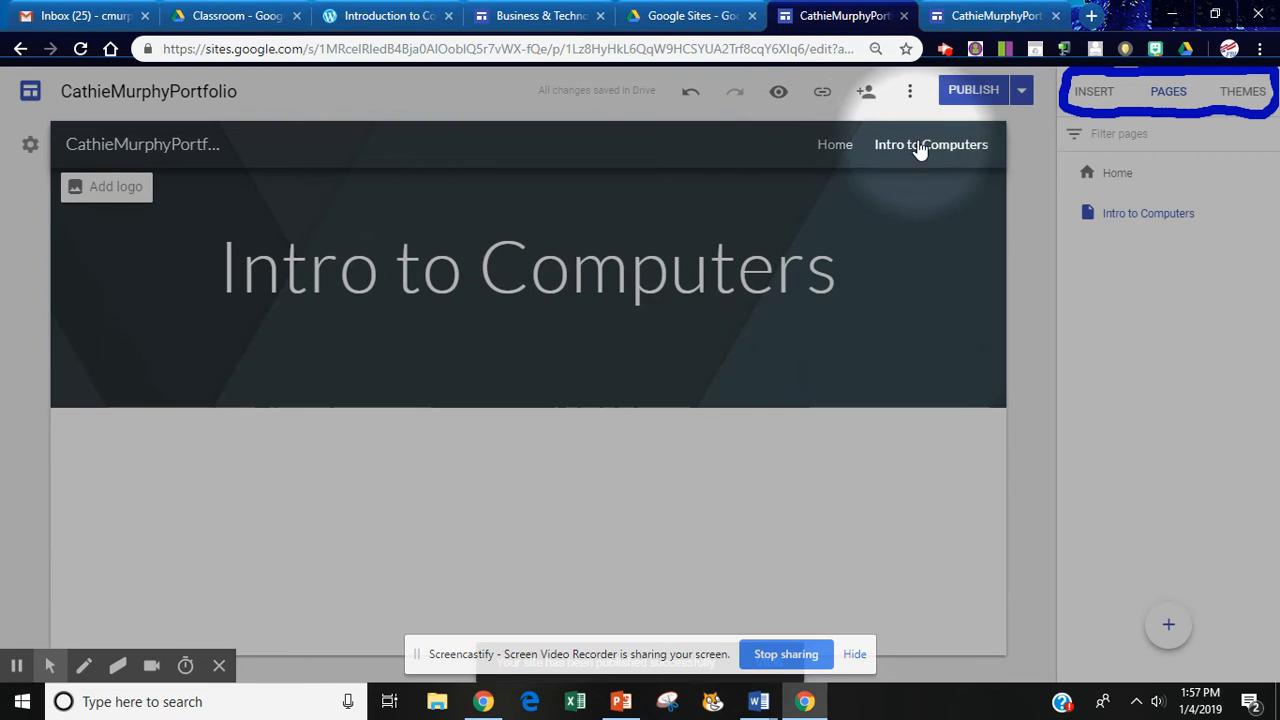
left_click(988, 16)
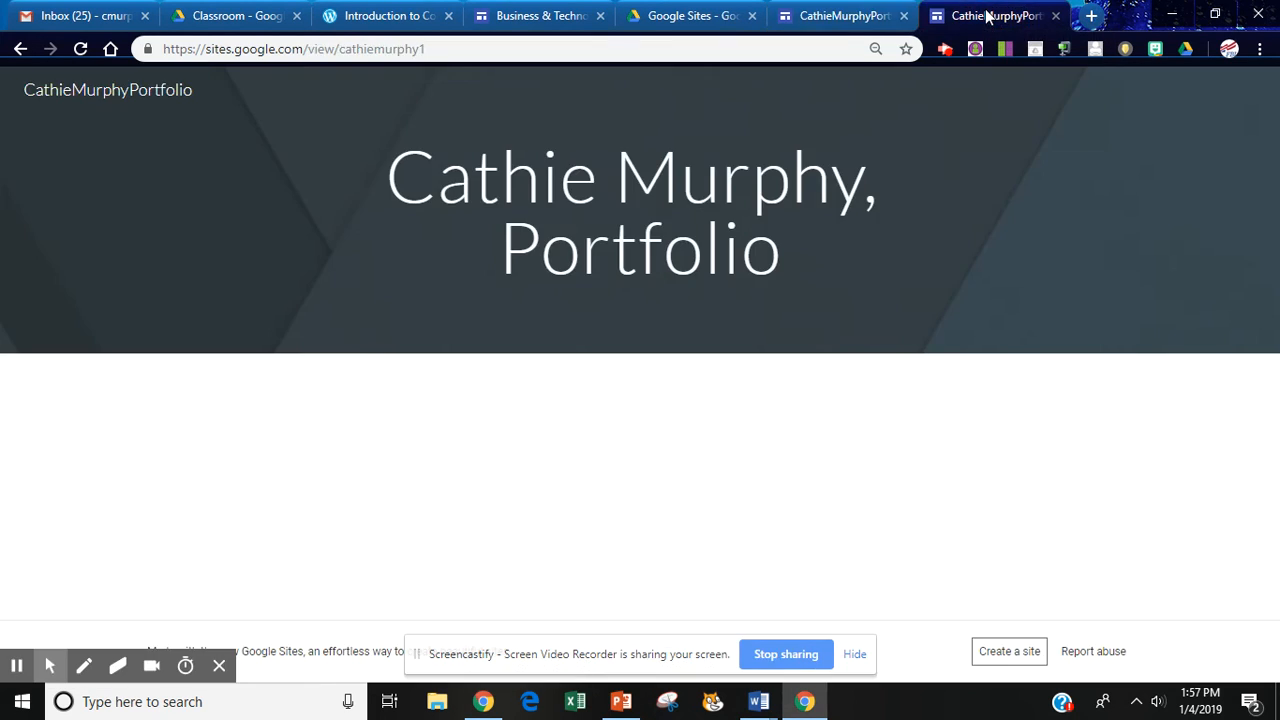
left_click(81, 51)
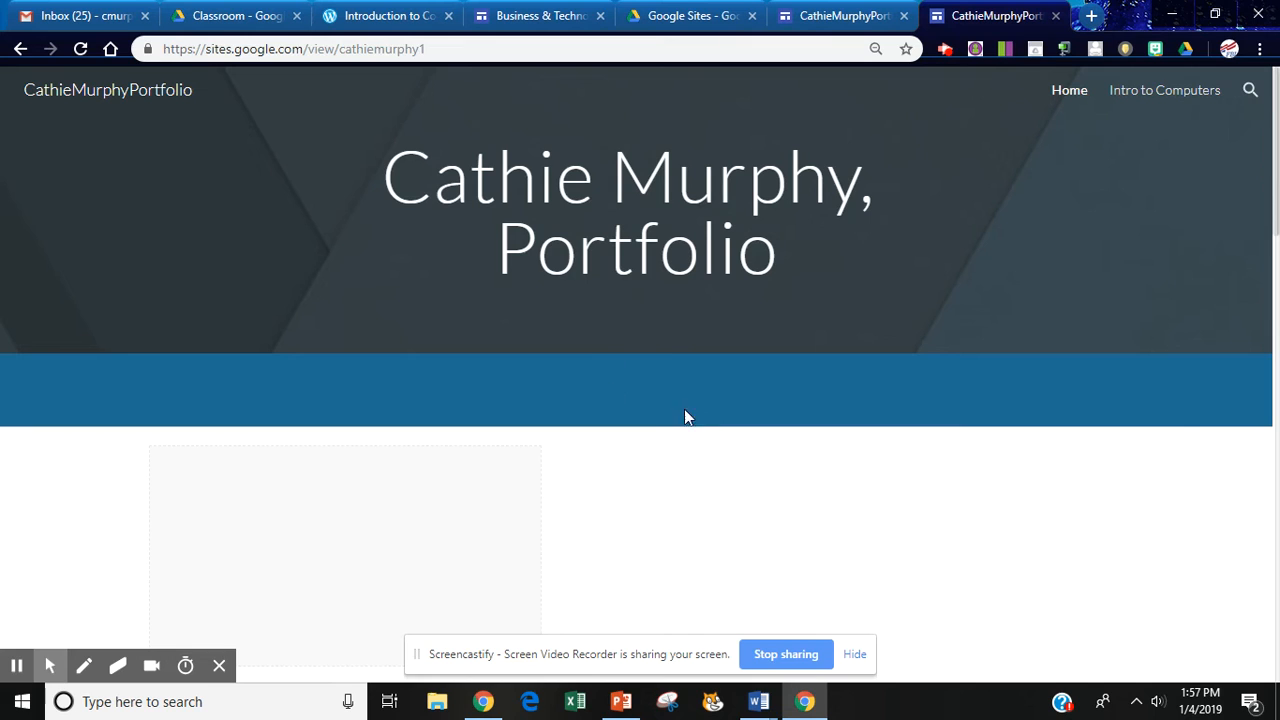
left_click(838, 12)
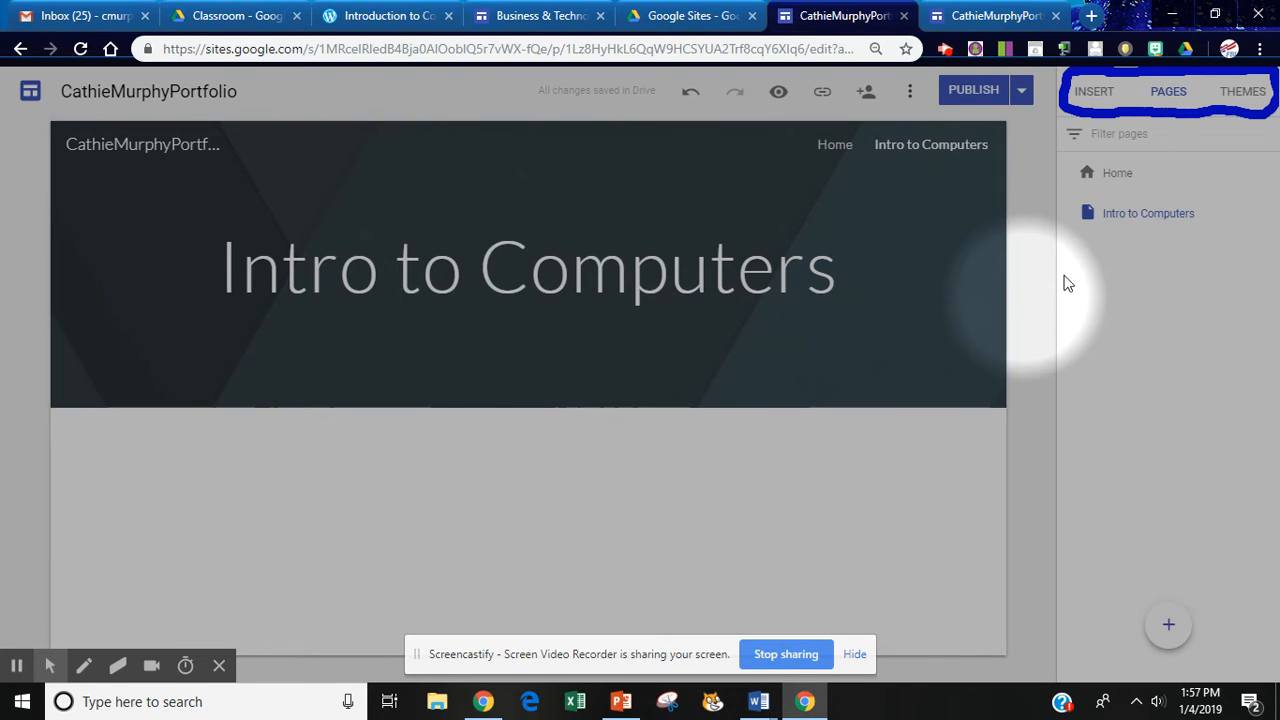
Create a trial Unit 1 page, nest it under Intro to Computers, then delete it.
mouse_move(1159, 215)
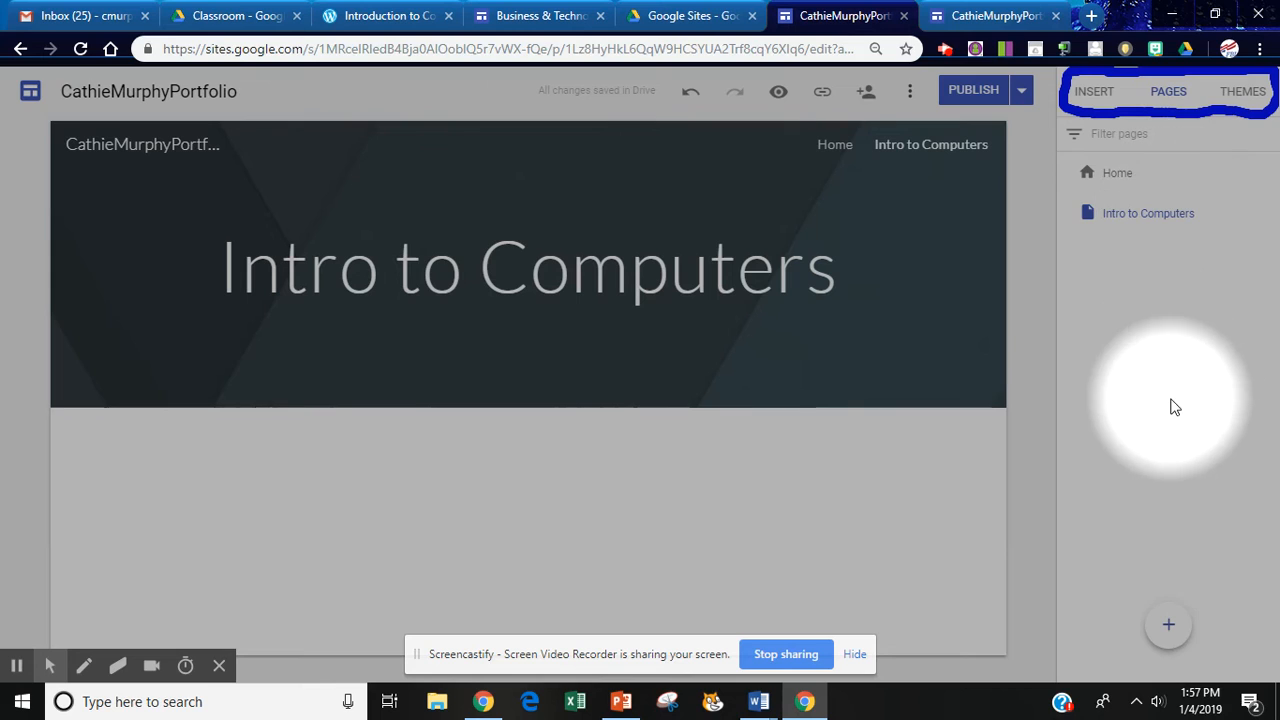
mouse_move(1170, 627)
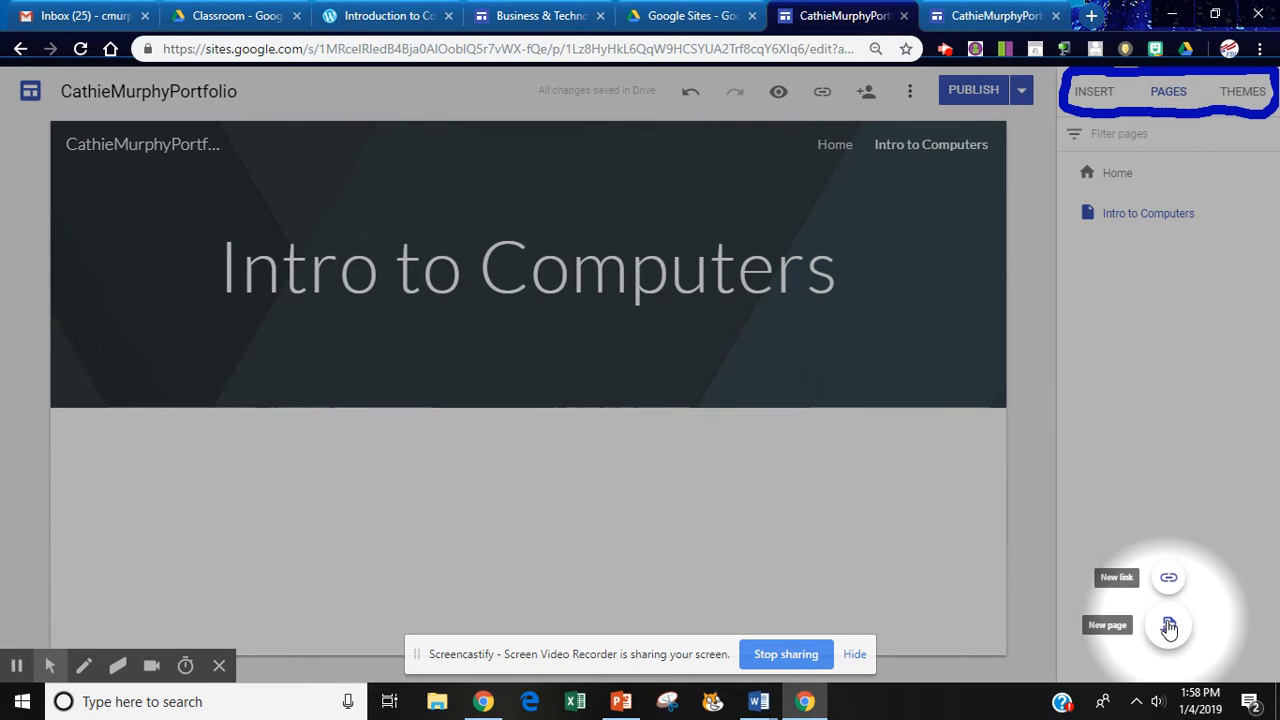
left_click(1170, 627)
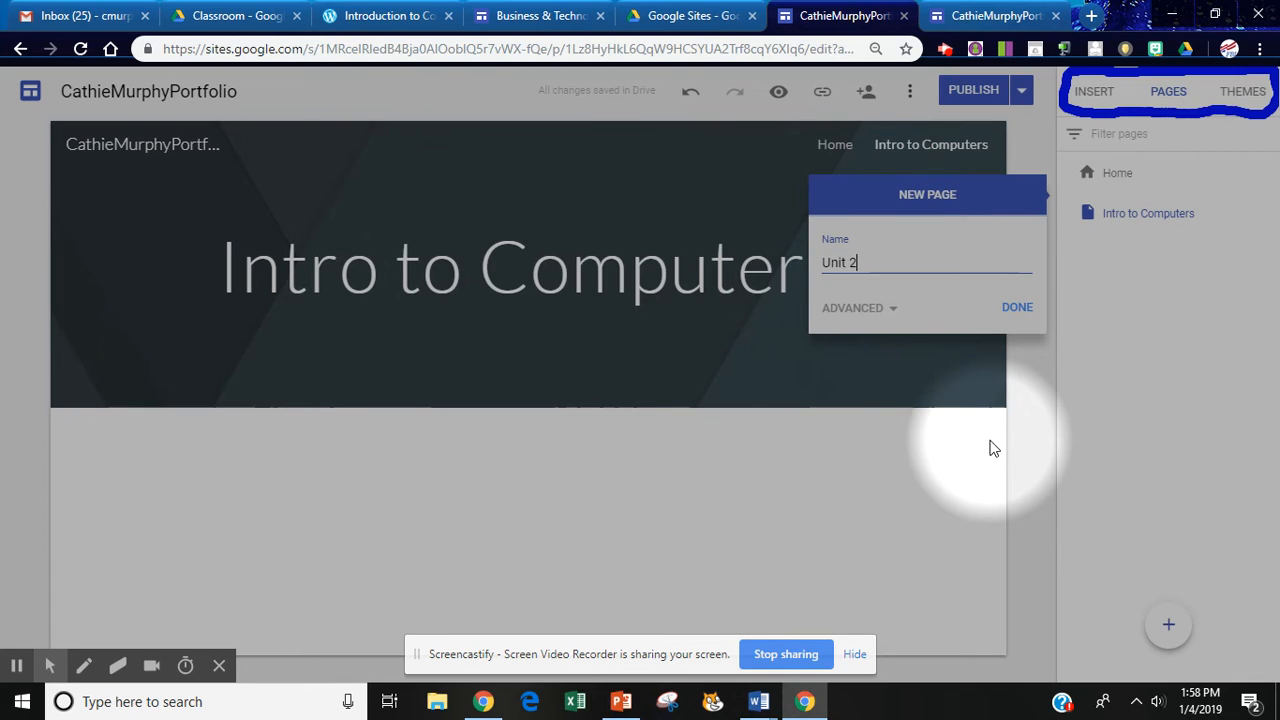
left_click(1017, 309)
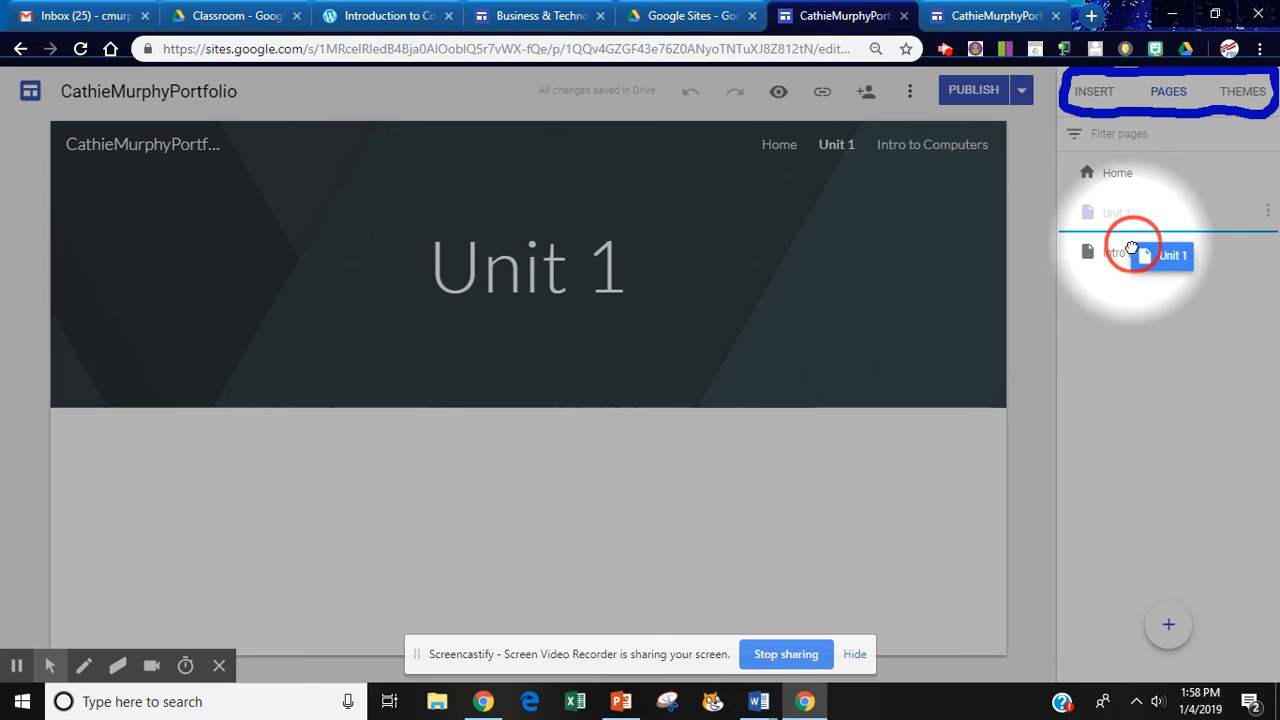
left_click_drag(1131, 249, 1139, 262)
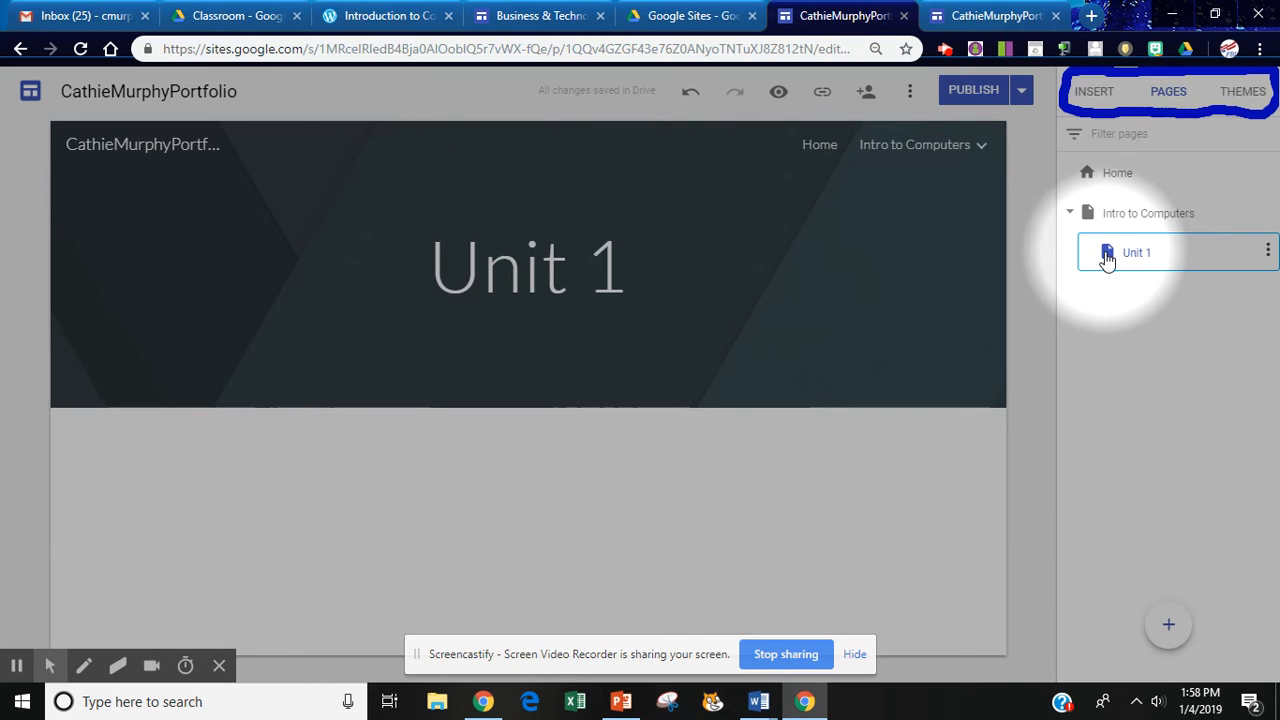
left_click(1268, 252)
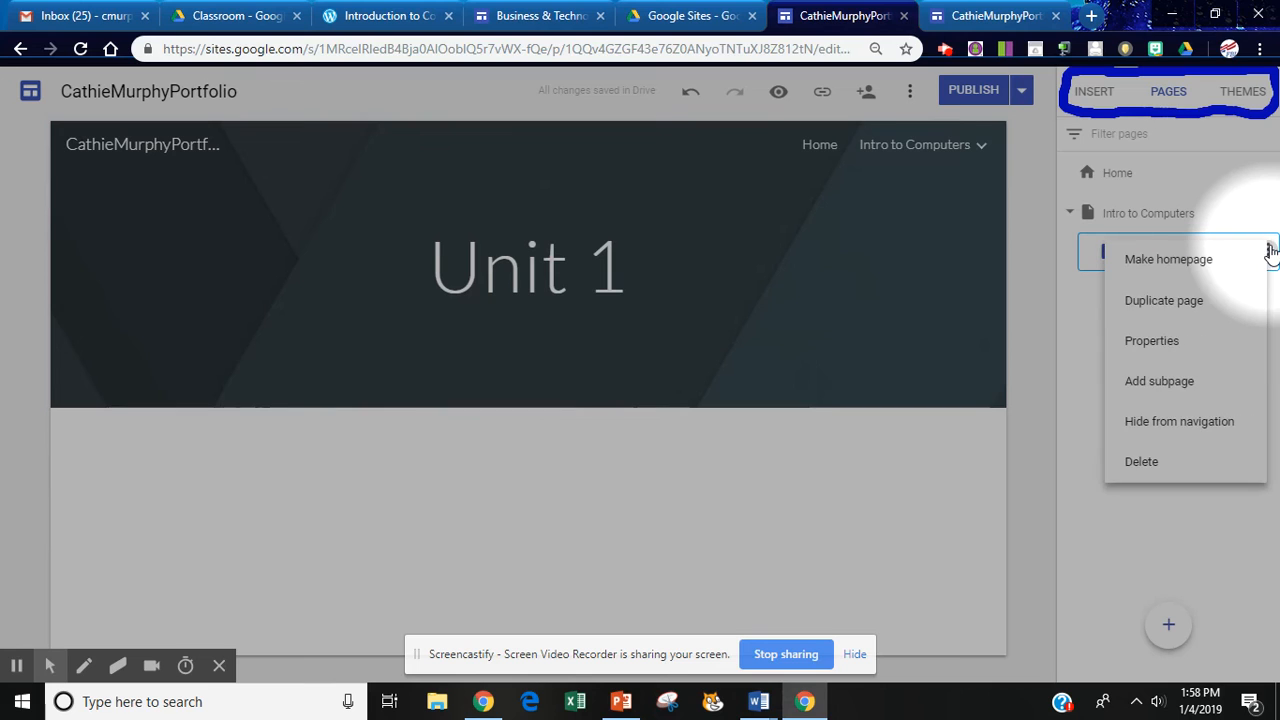
left_click(1142, 461)
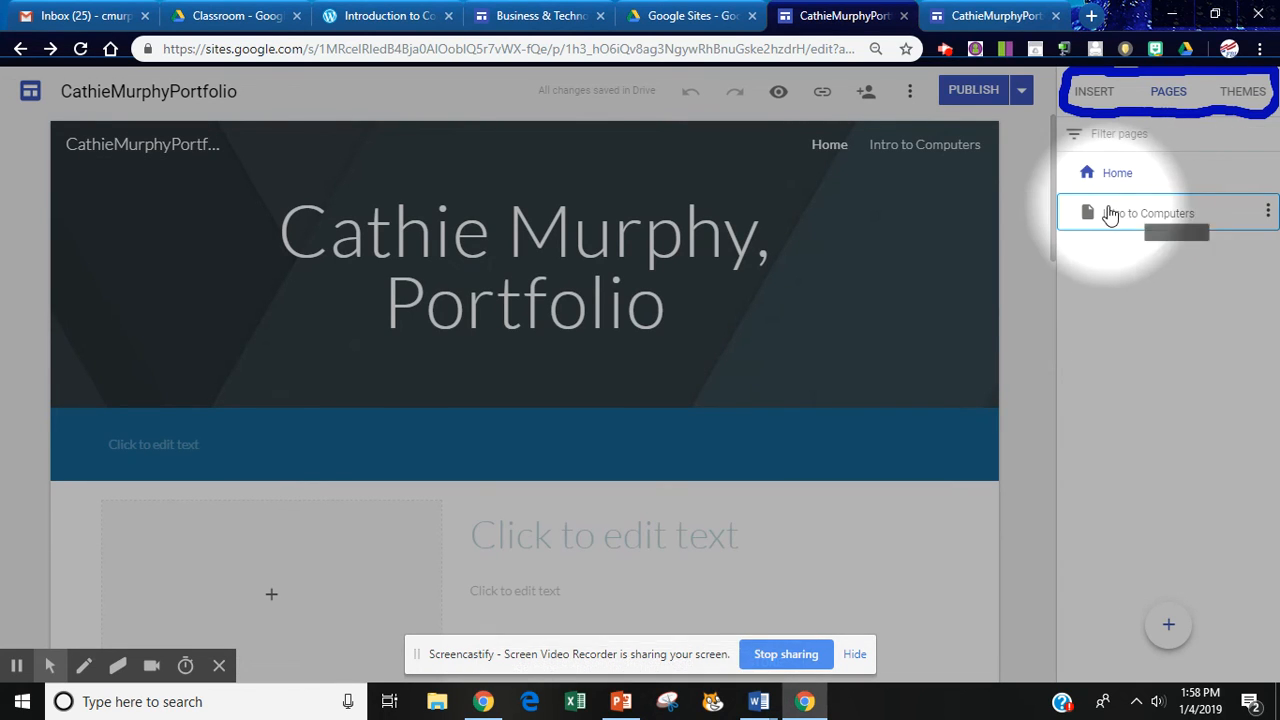
Add a 'Unit 1' subpage under Intro to Computers and open it for editing.
left_click(1267, 213)
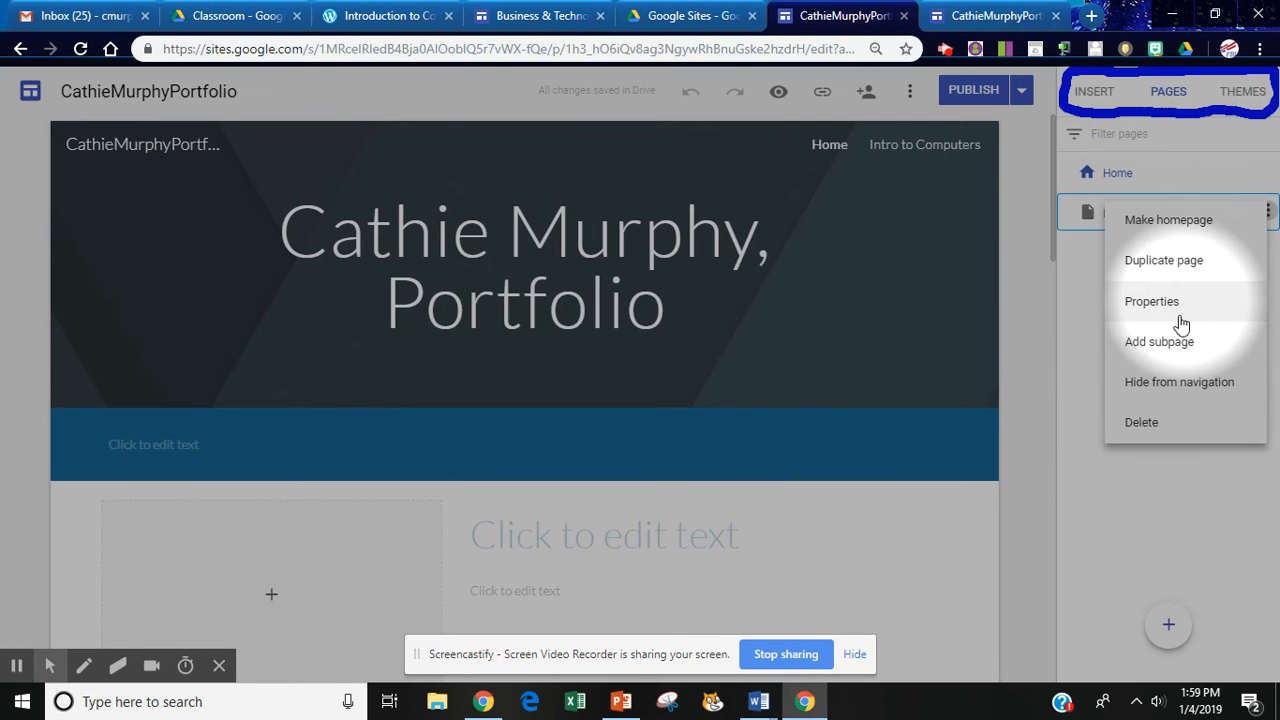
left_click(1162, 343)
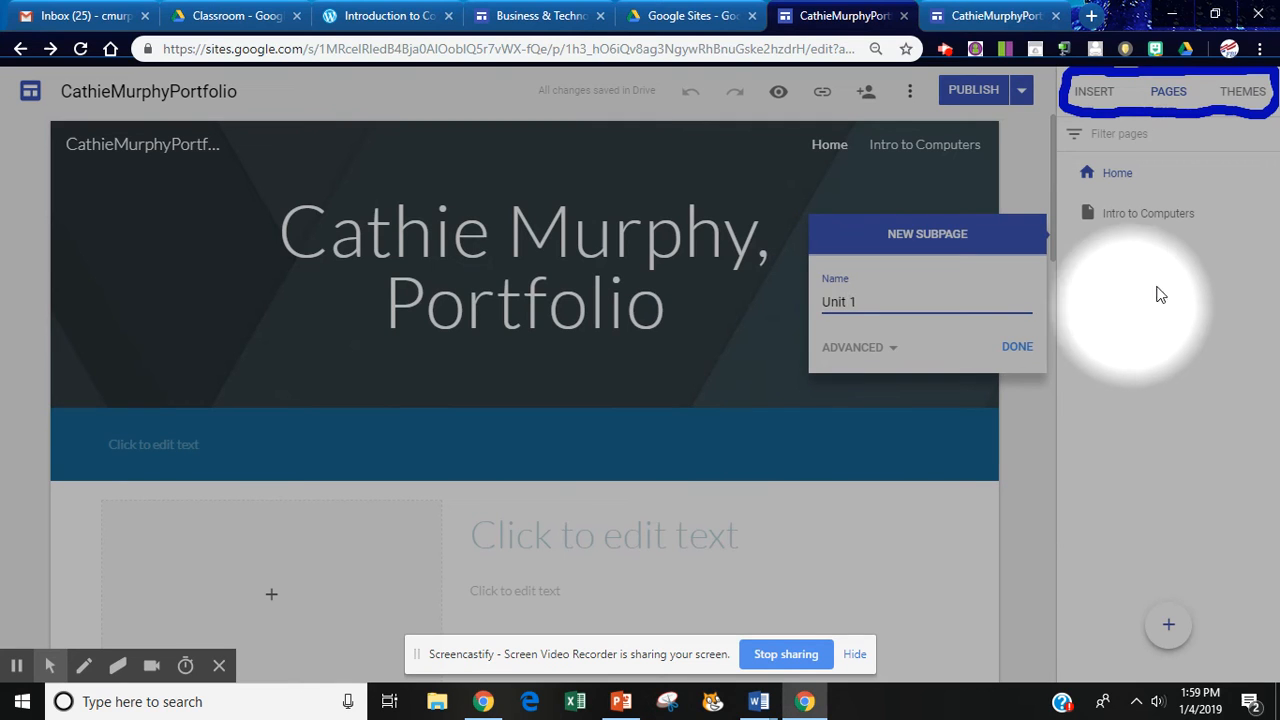
left_click(1017, 348)
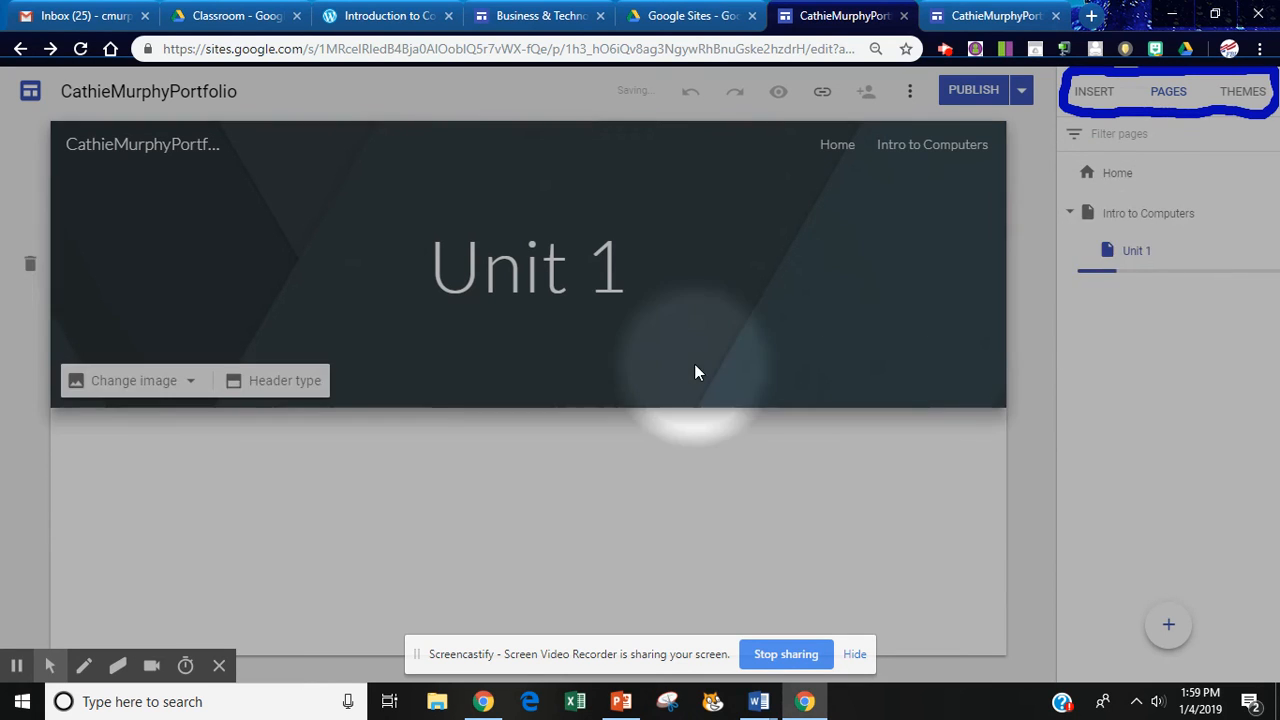
left_click(84, 665)
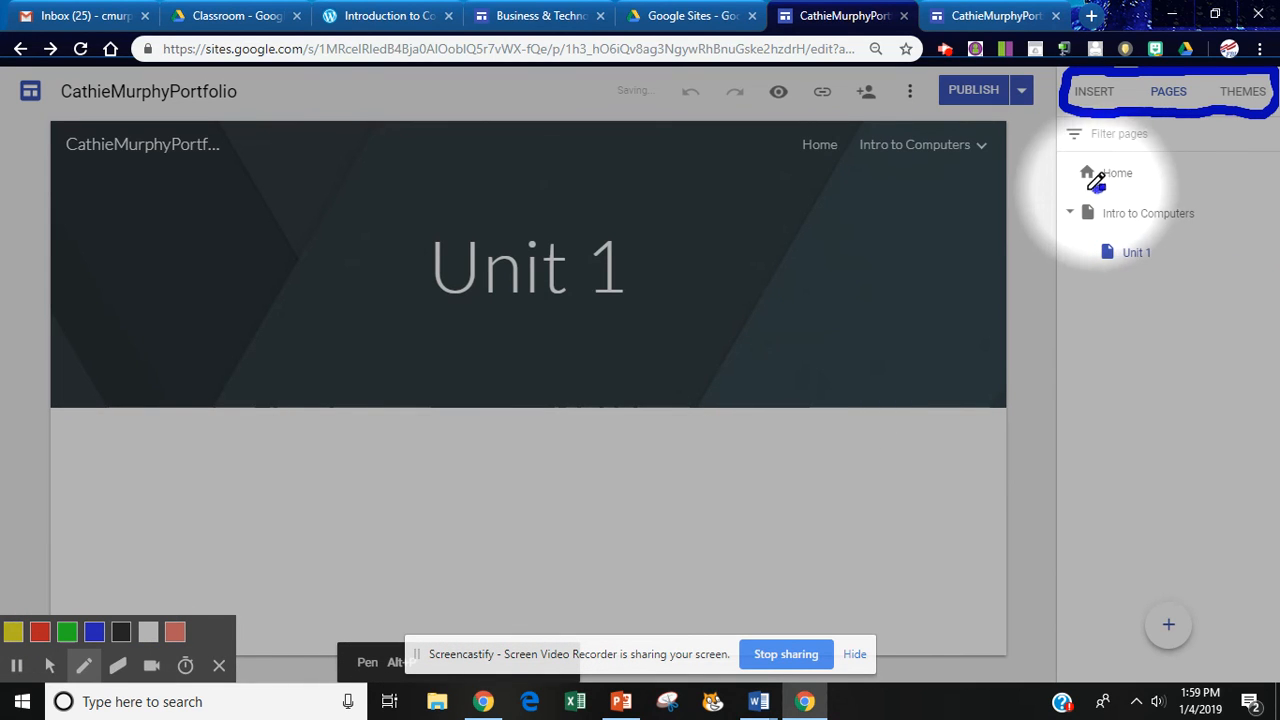
mouse_move(1100, 190)
left_mouse_down()
mouse_move(1065, 210)
mouse_move(1234, 206)
mouse_move(1192, 190)
mouse_move(1065, 194)
left_mouse_up()
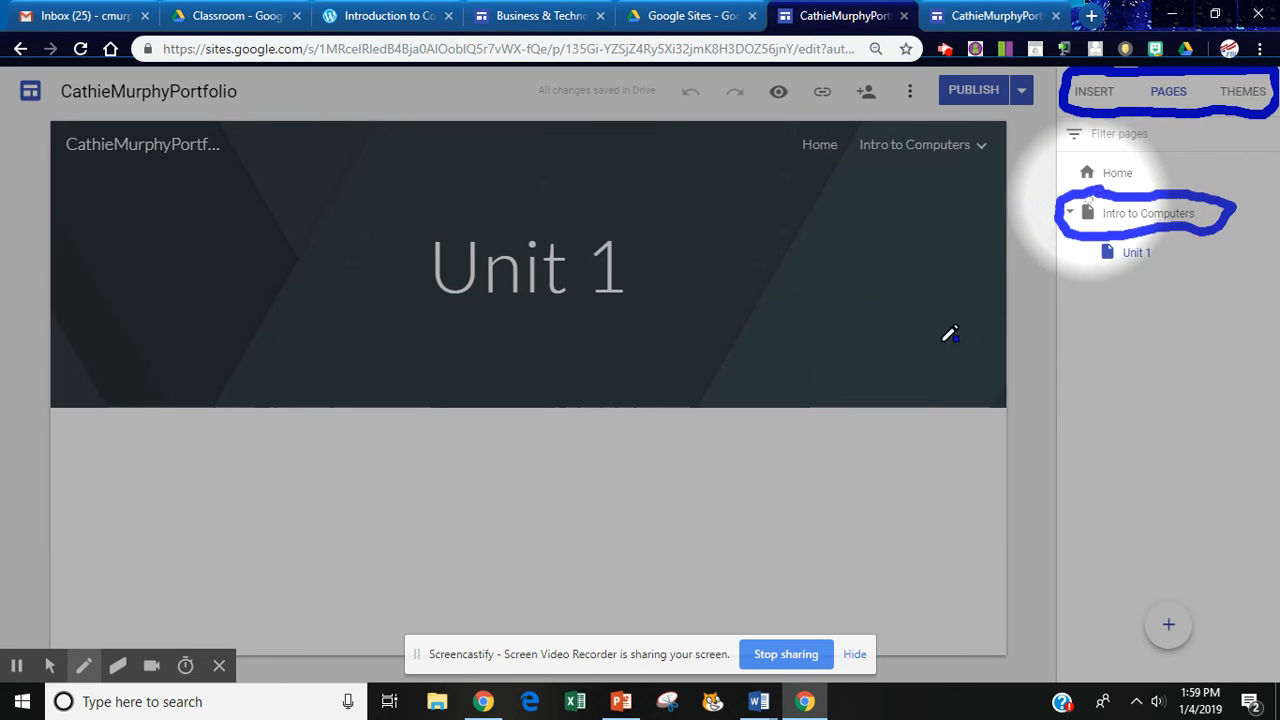
mouse_move(80, 677)
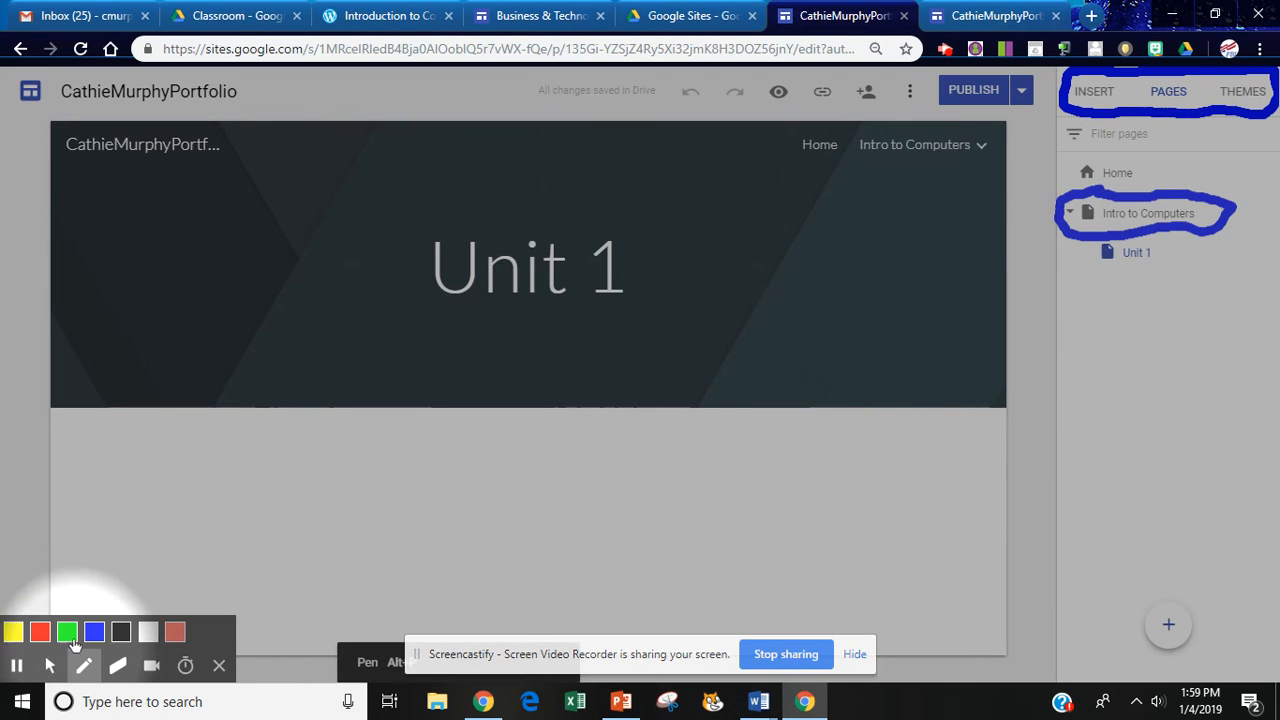
left_click(67, 631)
mouse_move(1112, 240)
left_mouse_down()
mouse_move(1088, 252)
mouse_move(1122, 266)
mouse_move(1232, 245)
mouse_move(1216, 224)
left_mouse_up()
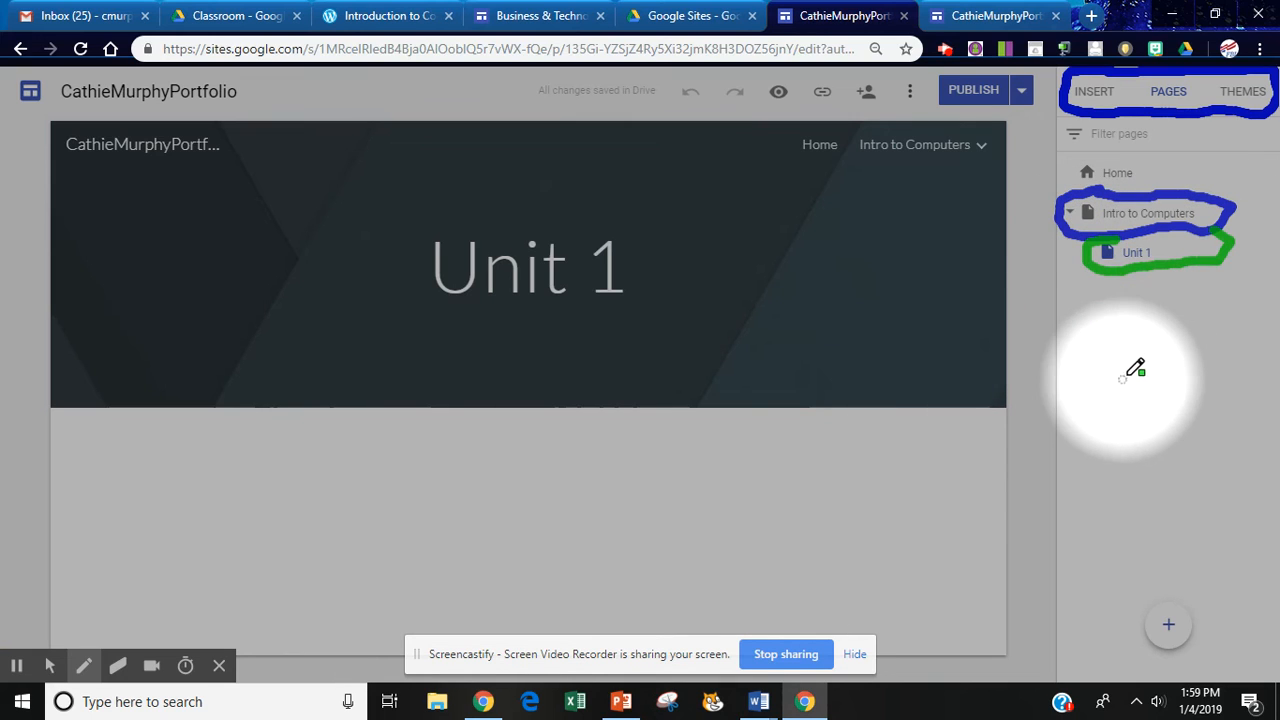
left_click(50, 665)
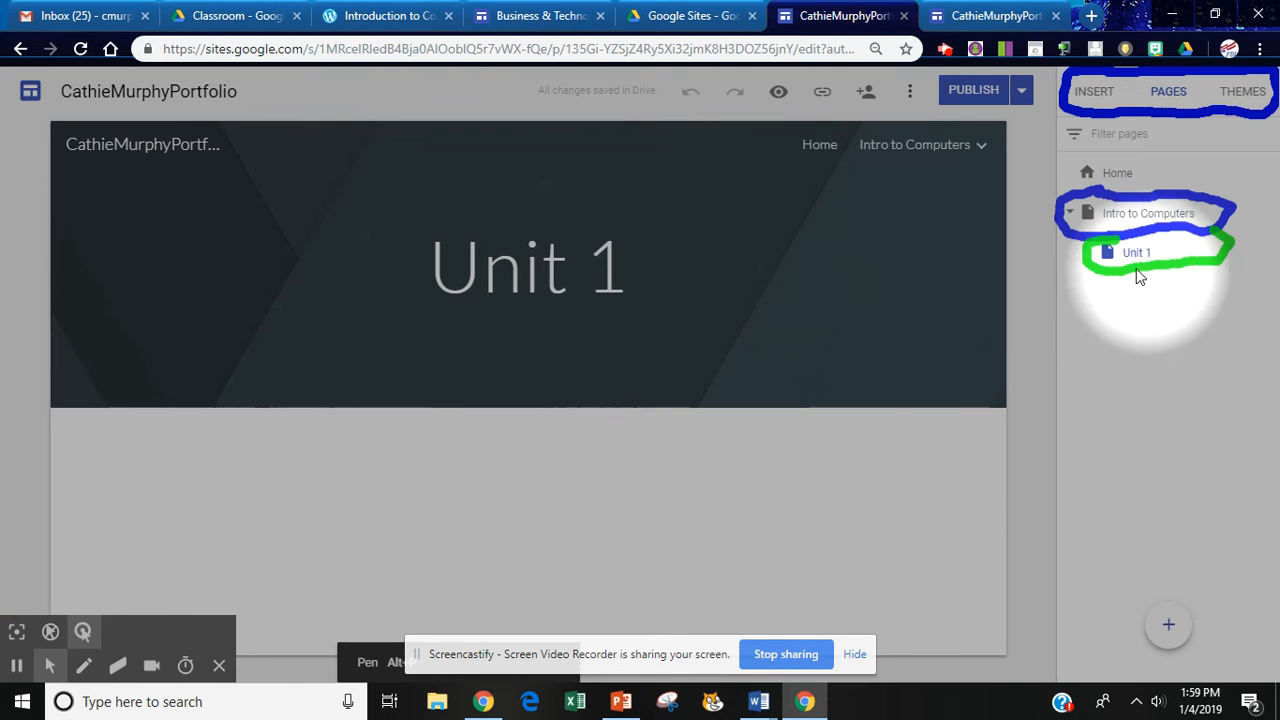
Publish again and check the live Intro to Computers menu now lists Unit 1.
left_click(945, 146)
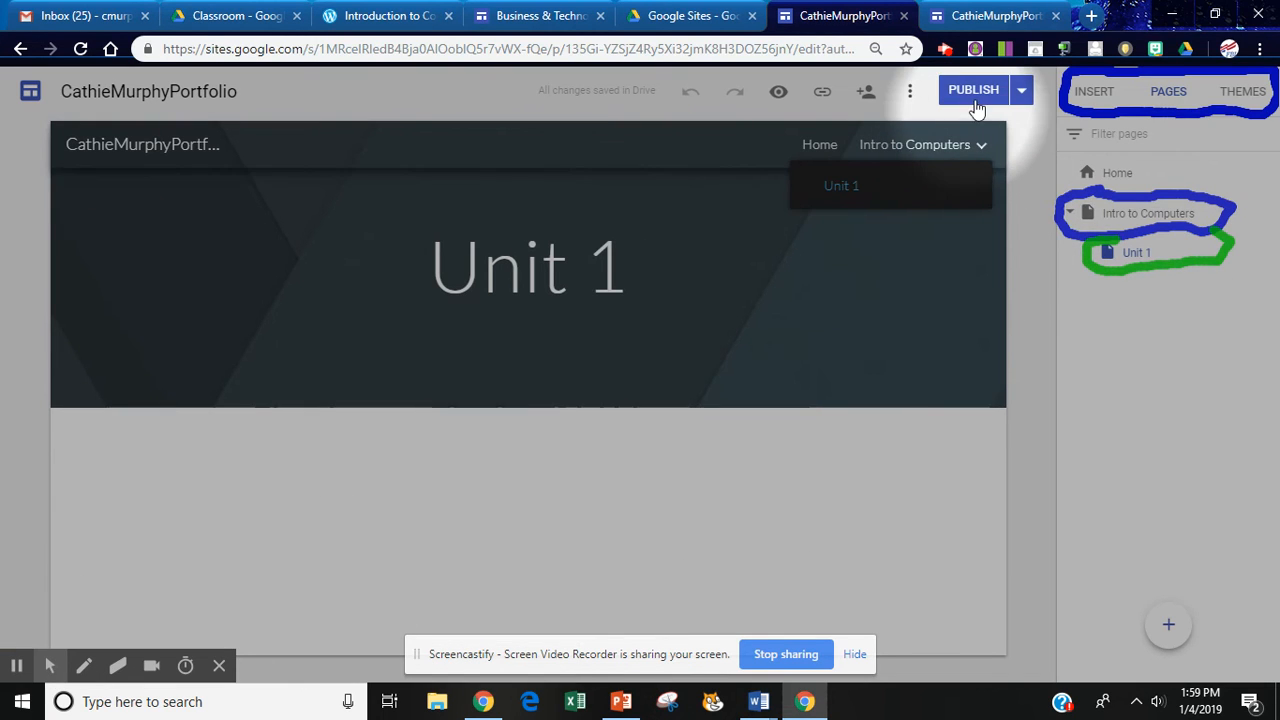
left_click(975, 97)
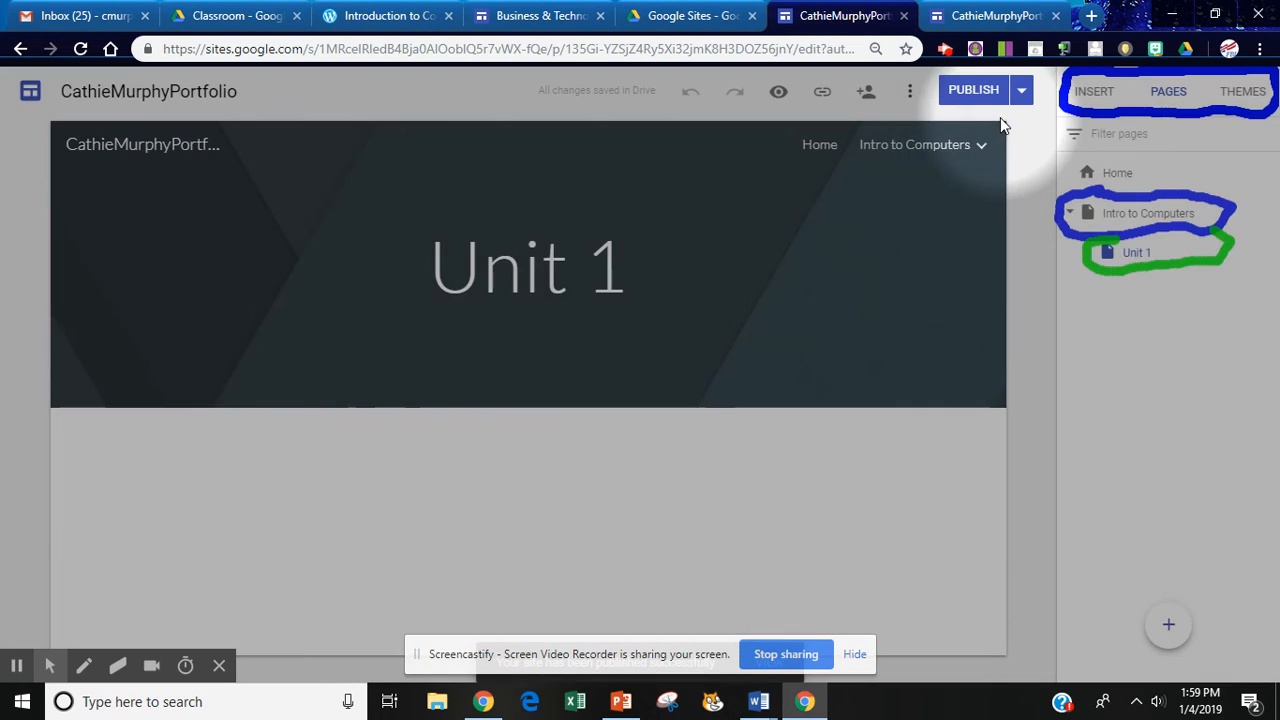
left_click(1001, 14)
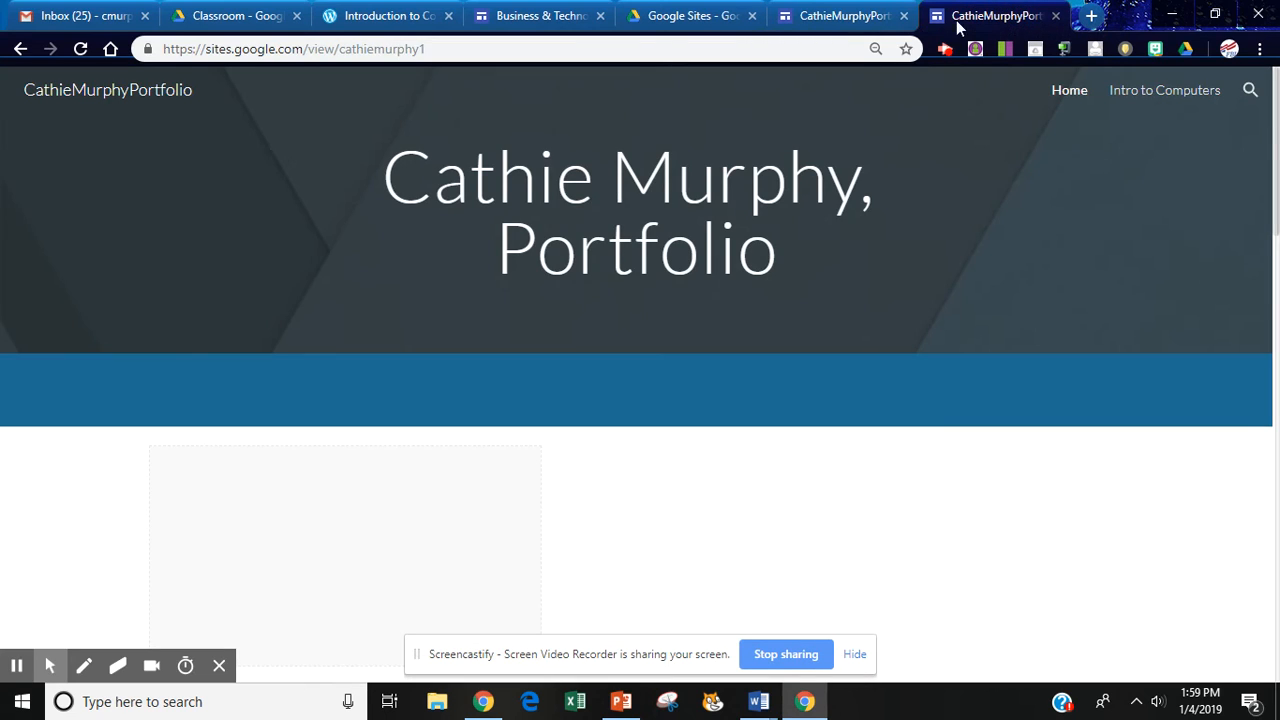
left_click(81, 49)
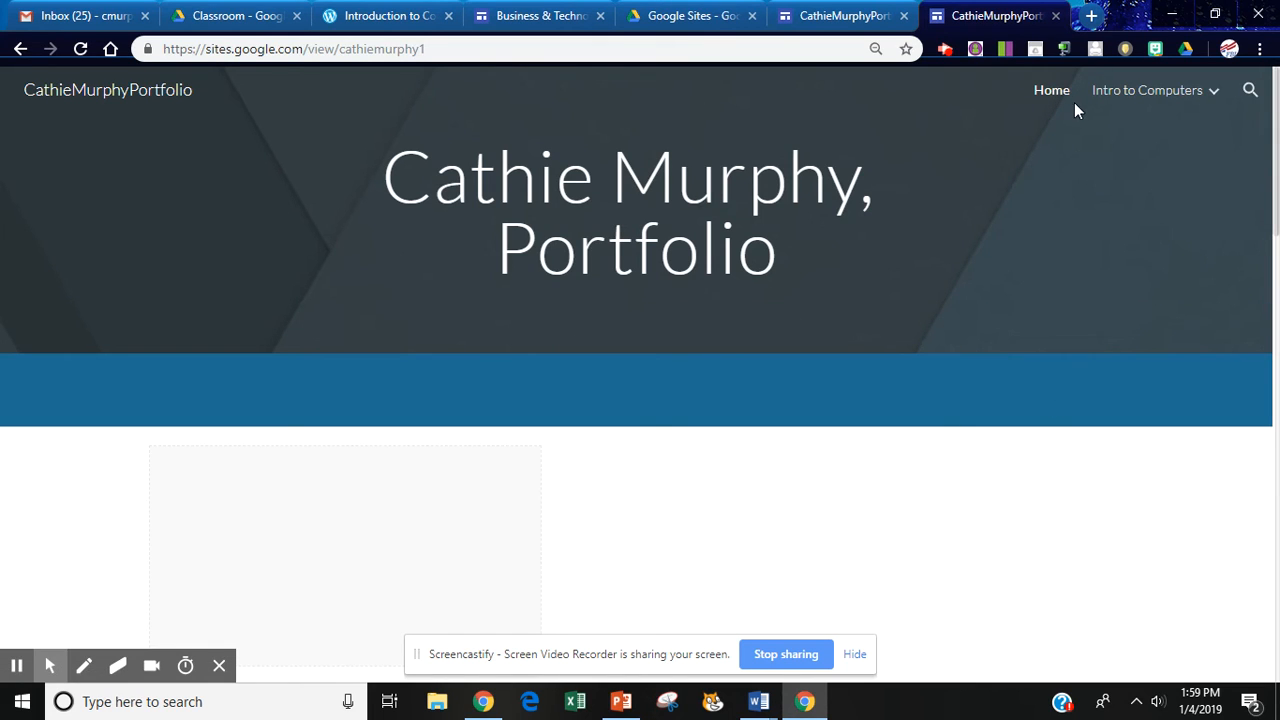
mouse_move(1104, 103)
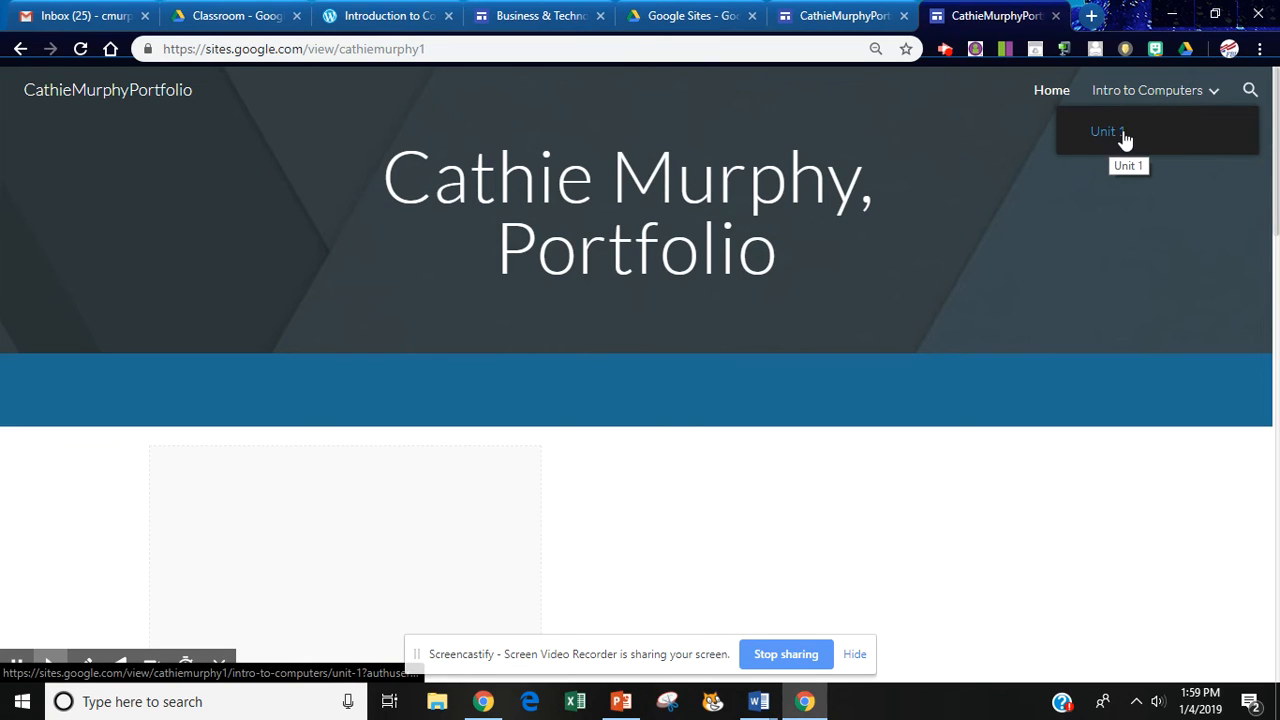
left_click(1216, 94)
left_click(1218, 96)
left_click(822, 14)
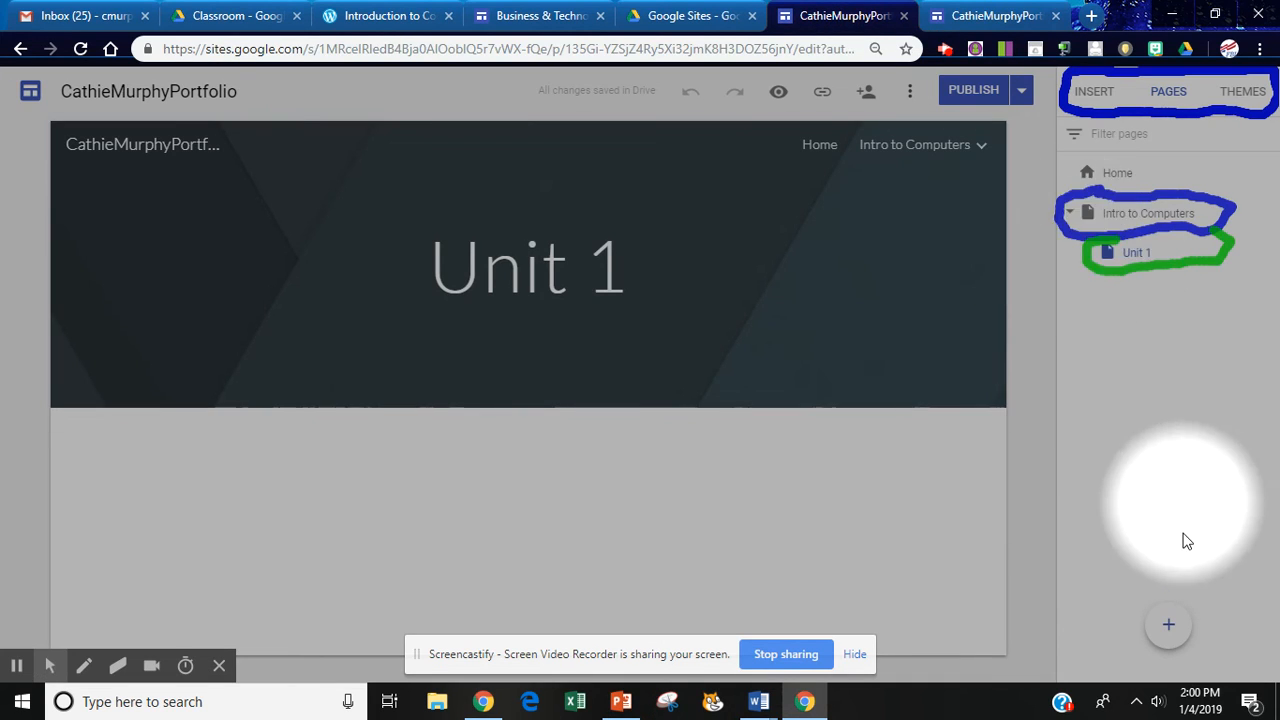
Try the Level and Vision themes, then apply Diplomat in dark teal and publish.
left_click(1245, 92)
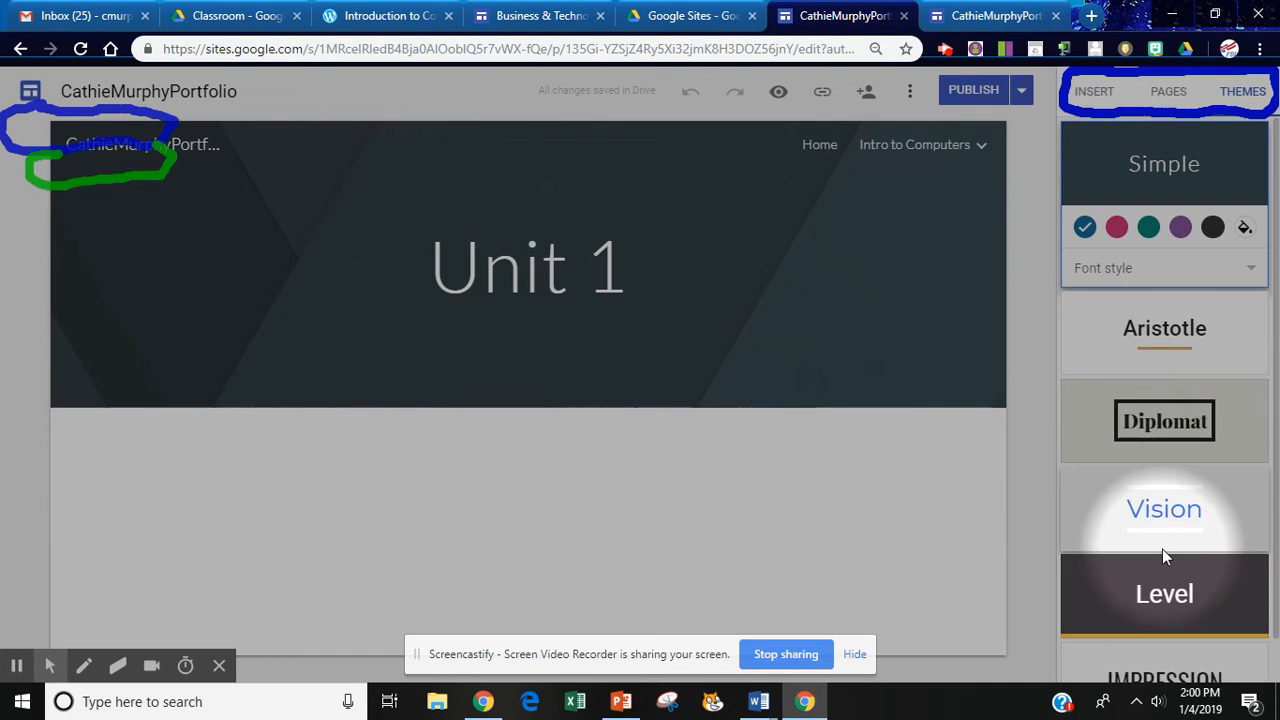
left_click(1170, 600)
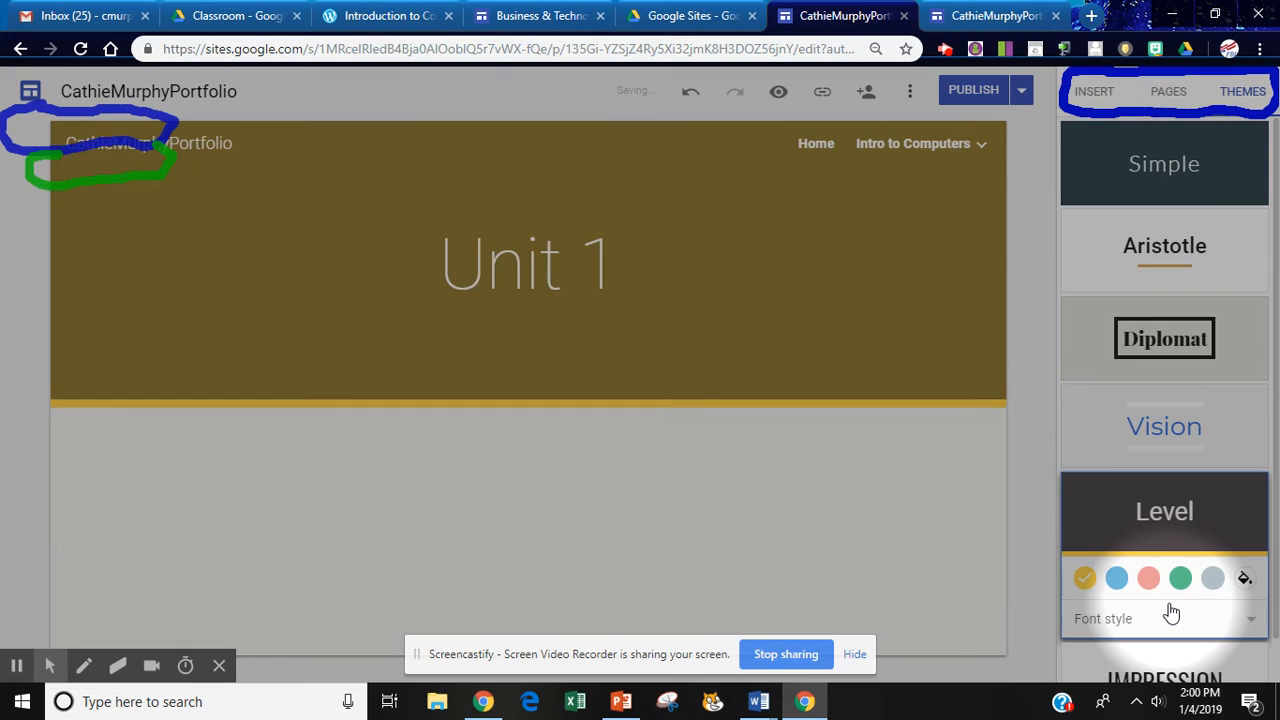
left_click(1116, 578)
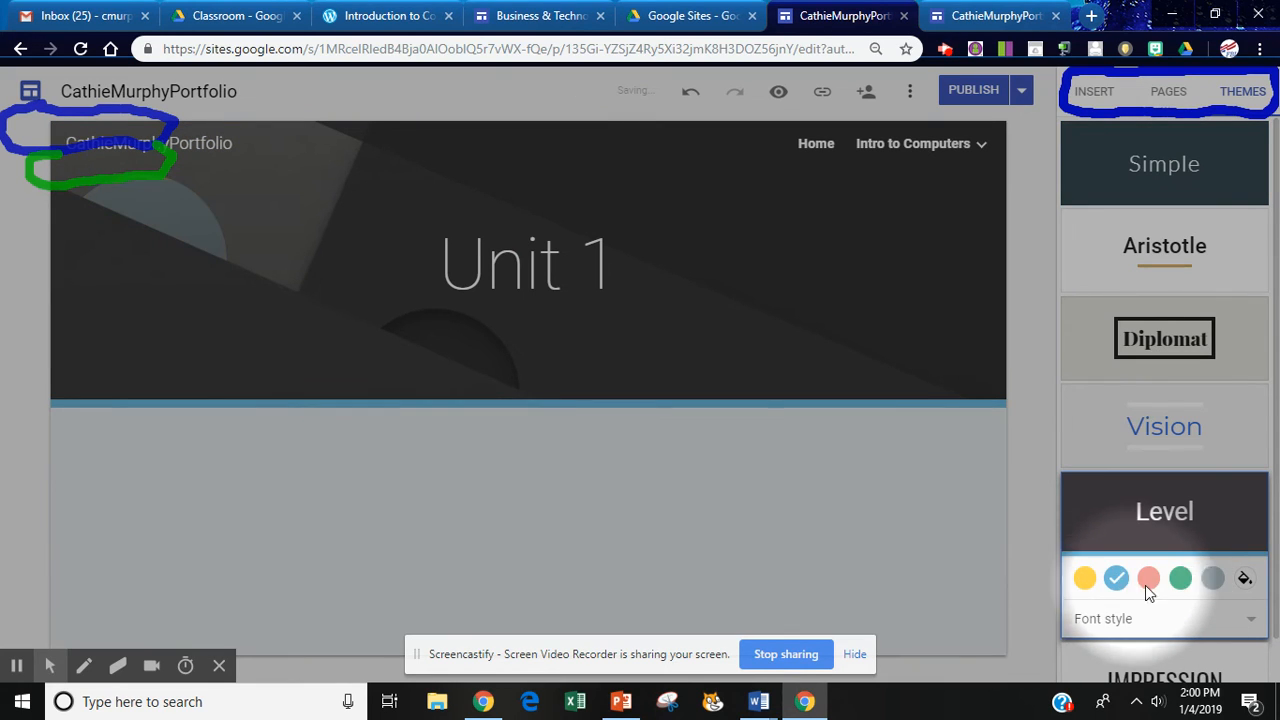
left_click(1178, 429)
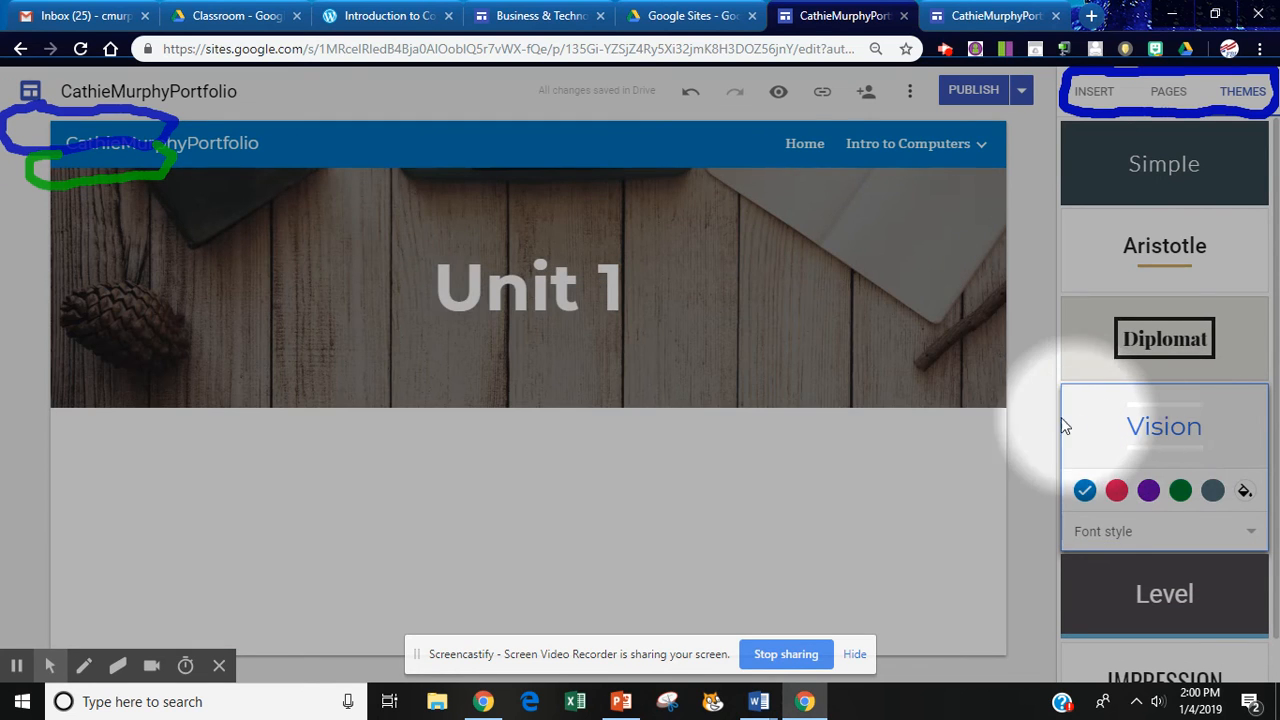
left_click(1166, 341)
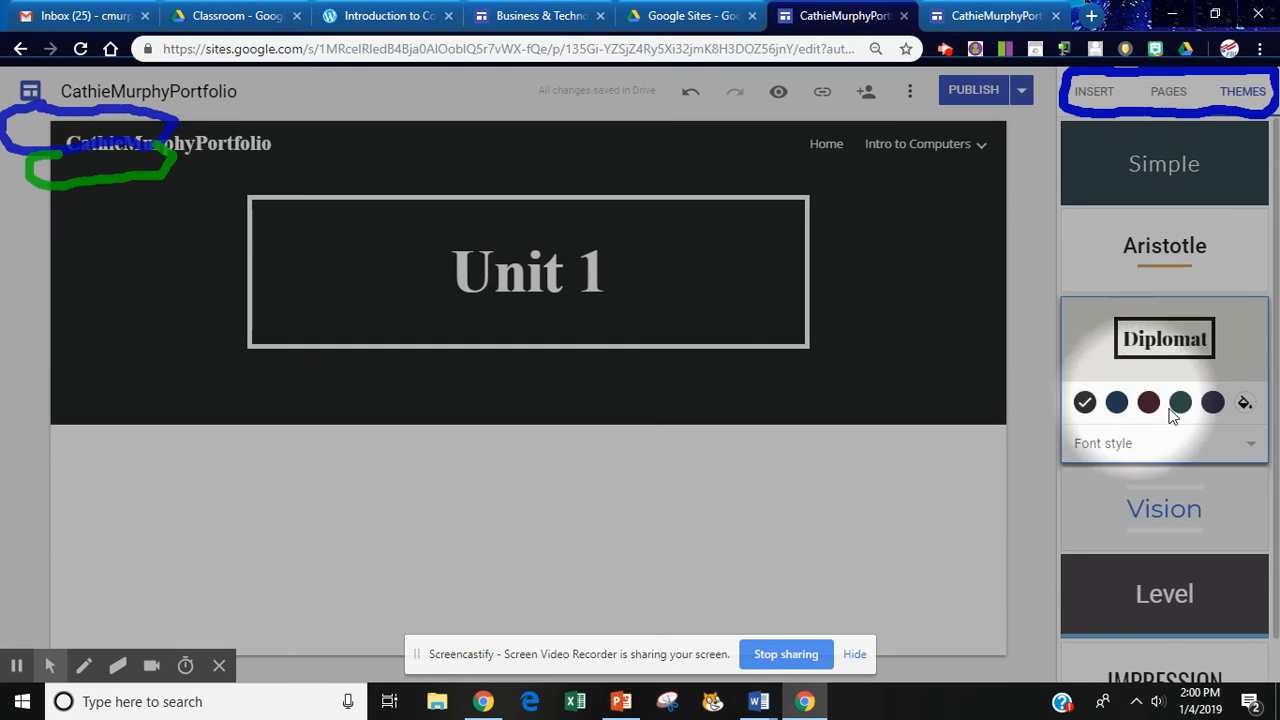
left_click(1181, 403)
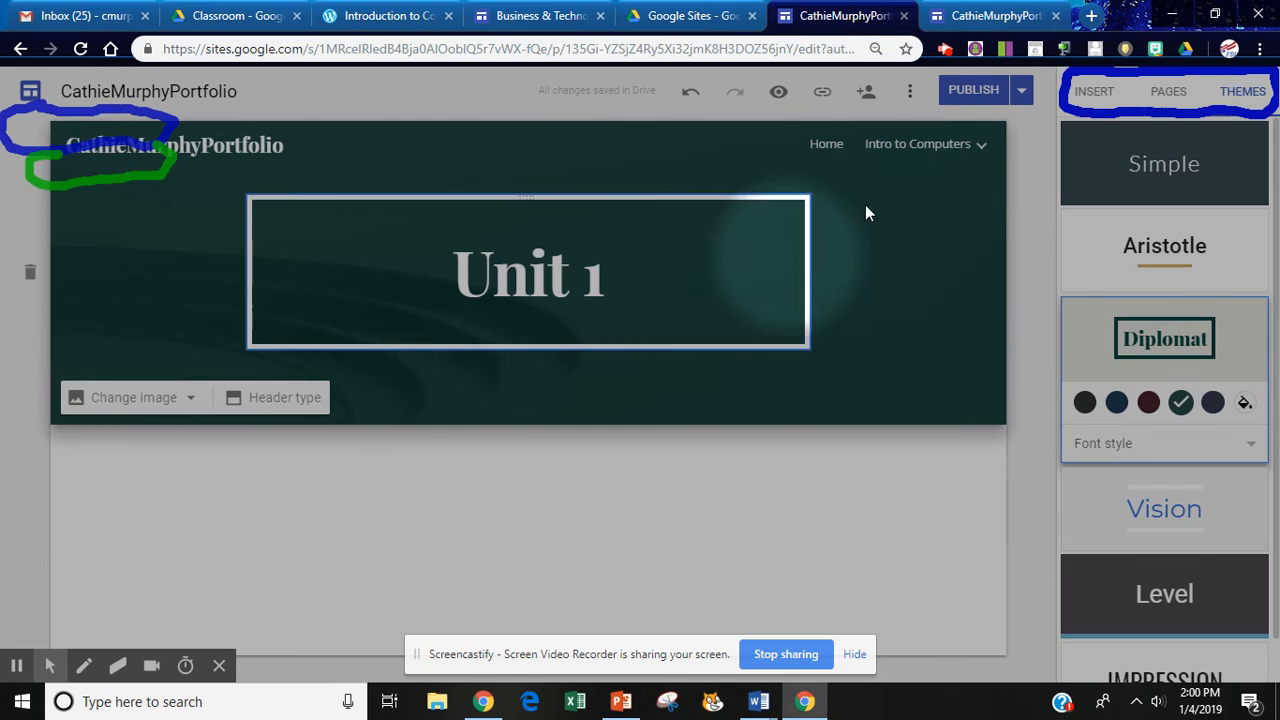
left_click(975, 94)
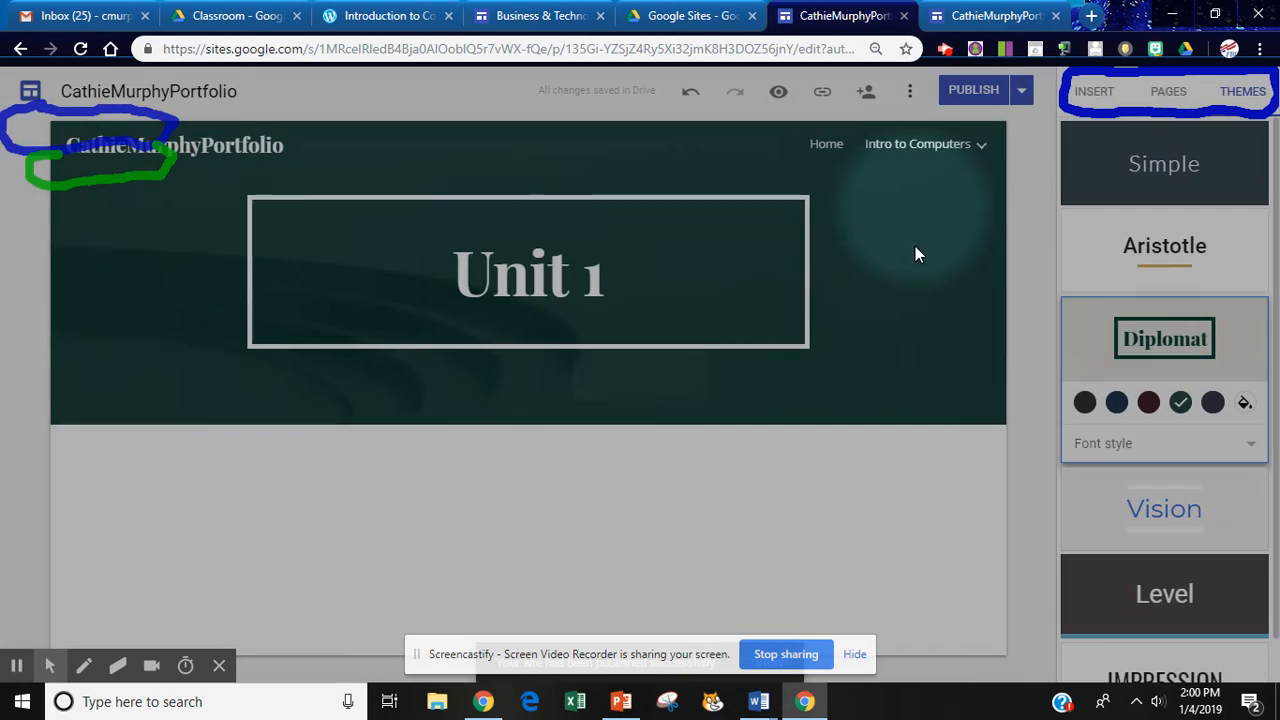
left_click(985, 17)
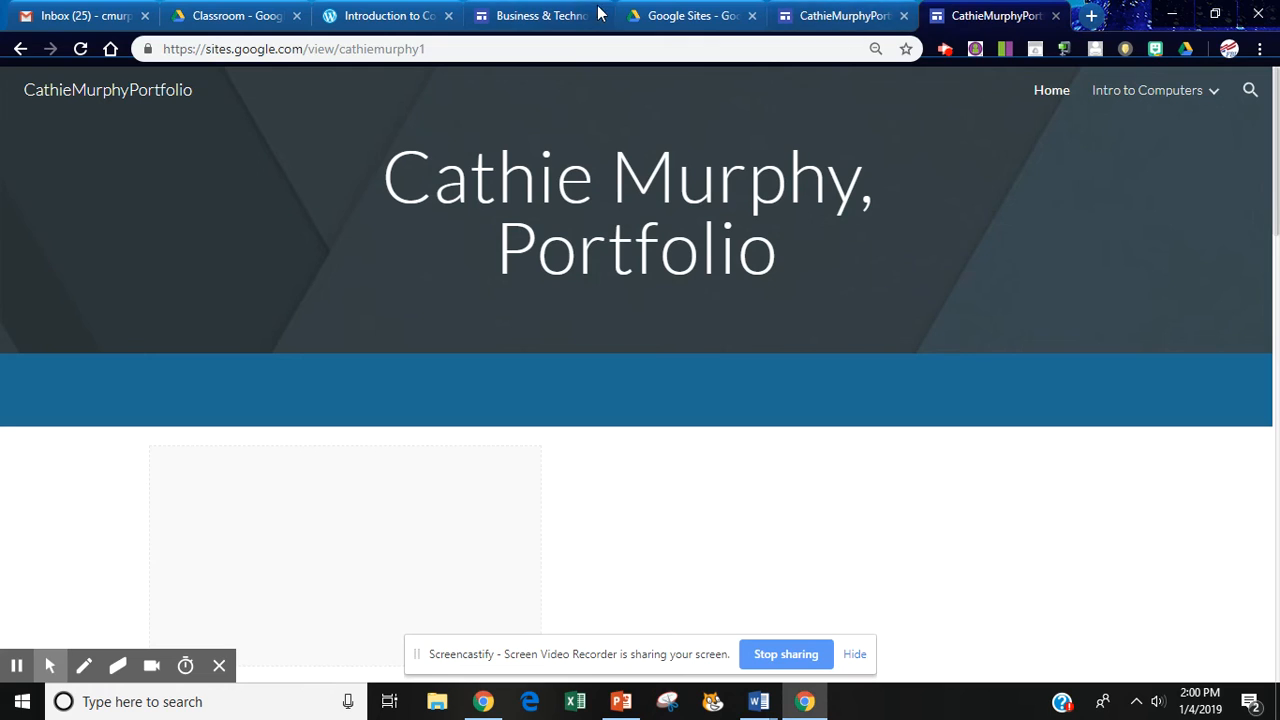
Reload the live site to see the teal Diplomat design, then go to the Drive Google Sites folder.
left_click(80, 48)
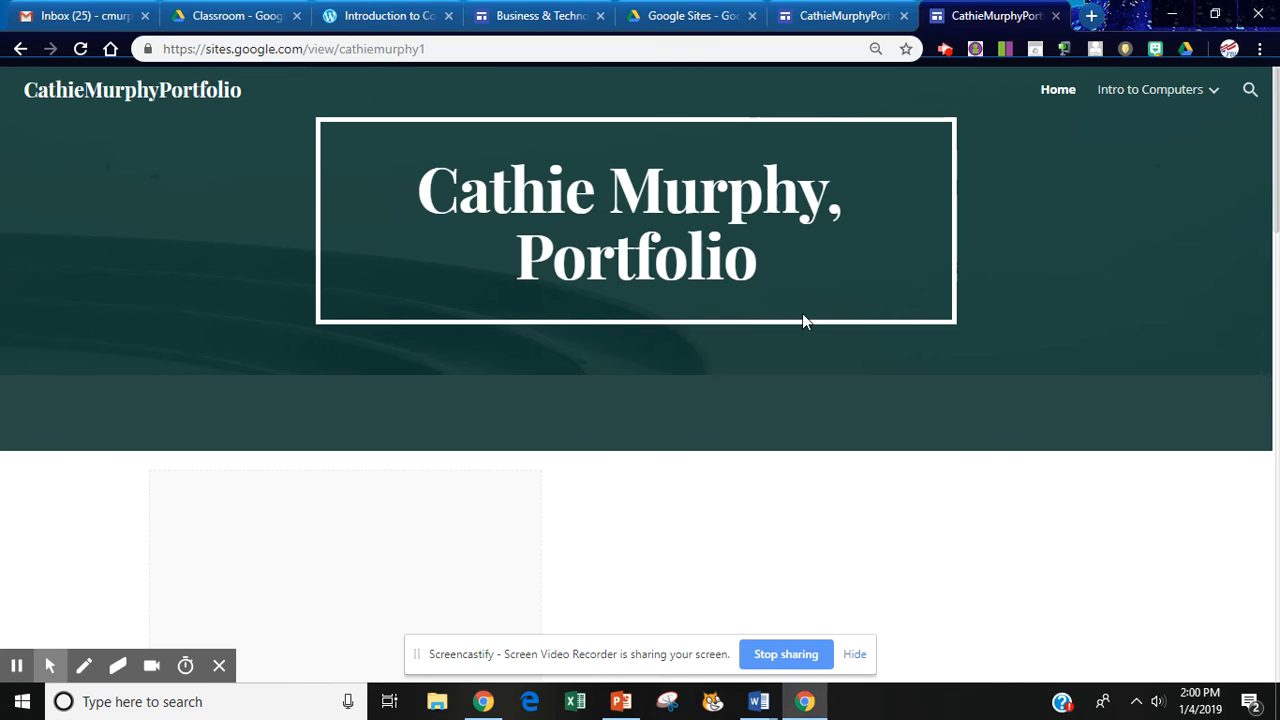
left_click(843, 13)
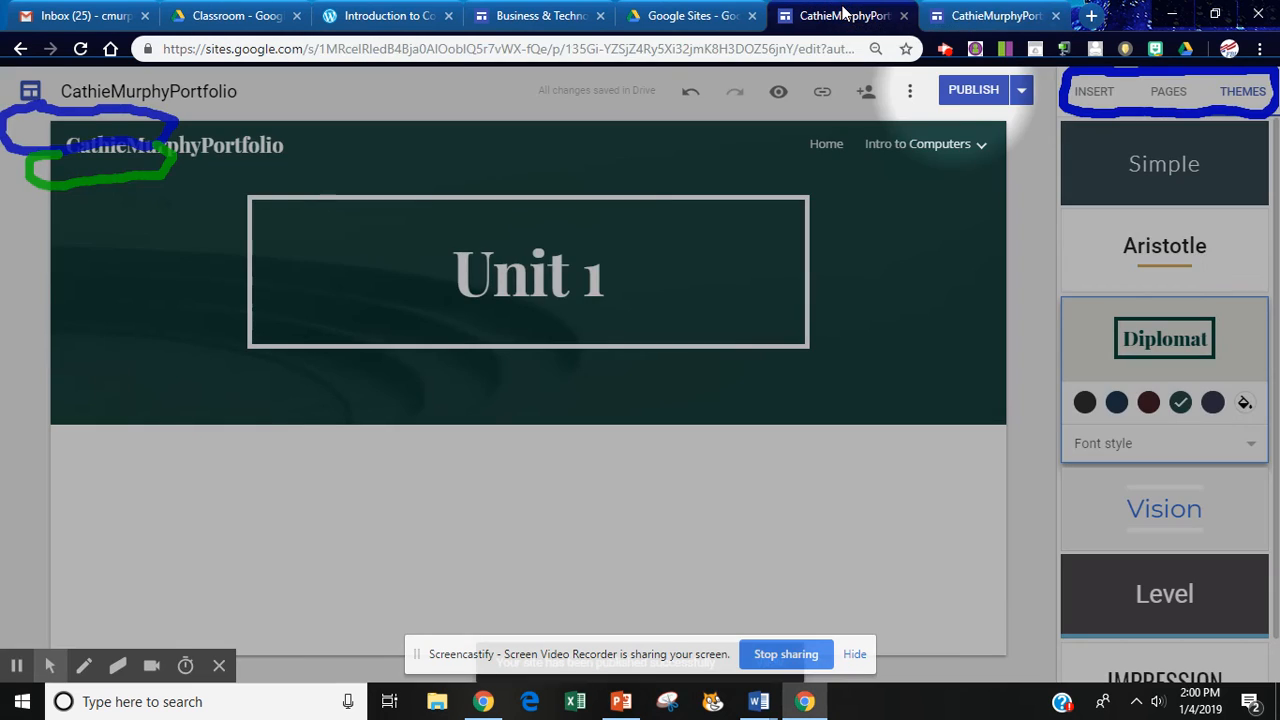
left_click(702, 16)
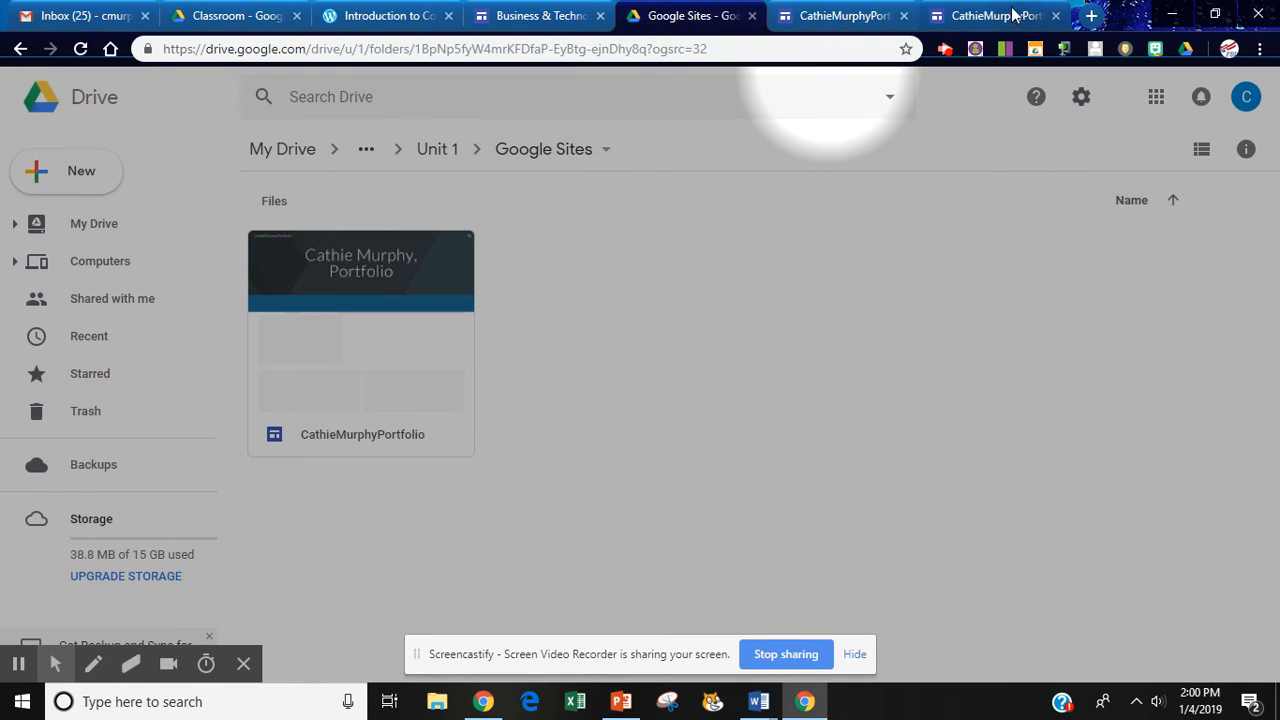
Turn on 'anyone with the link can view' sharing for the portfolio site file and copy its link.
left_click(982, 24)
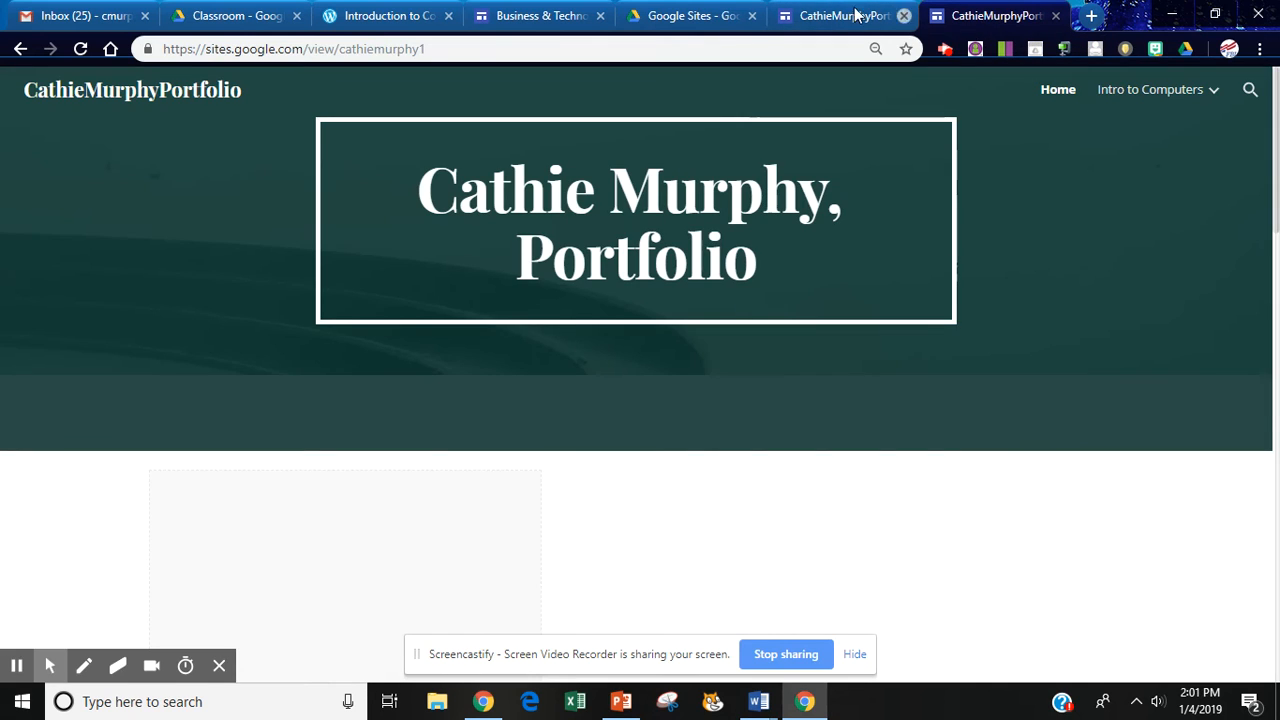
left_click(726, 18)
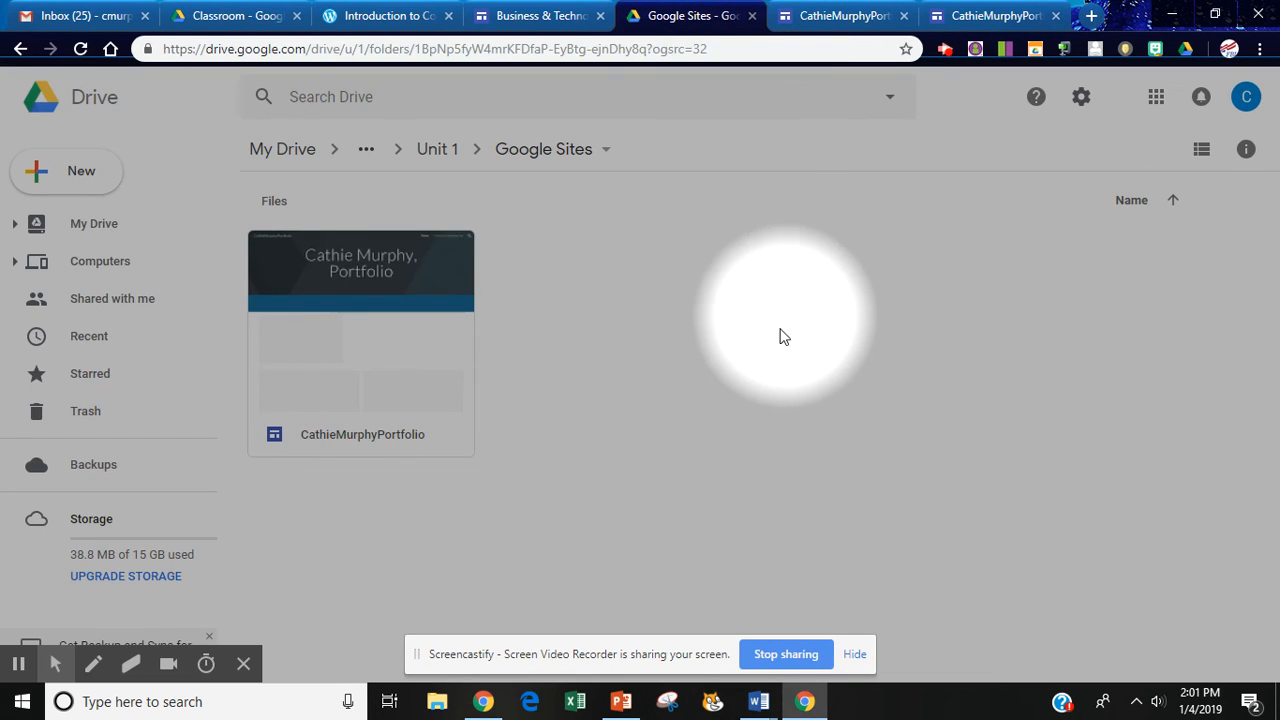
right_click(357, 316)
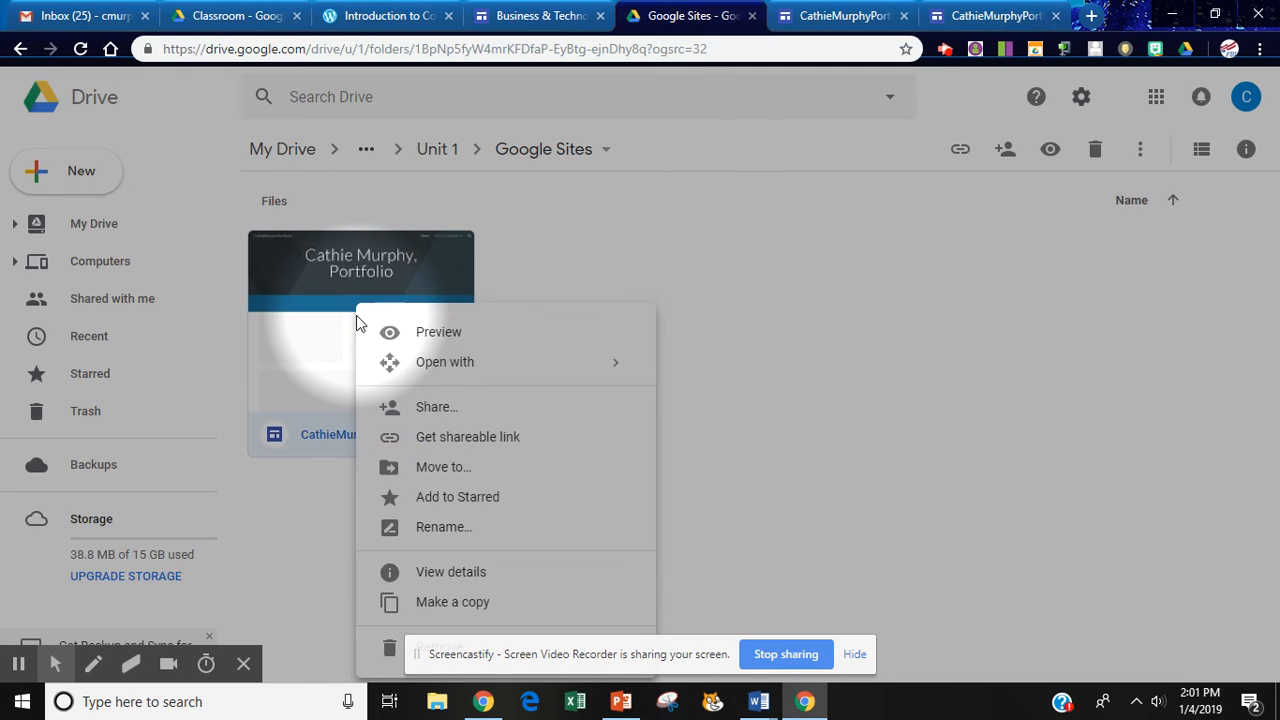
left_click(442, 440)
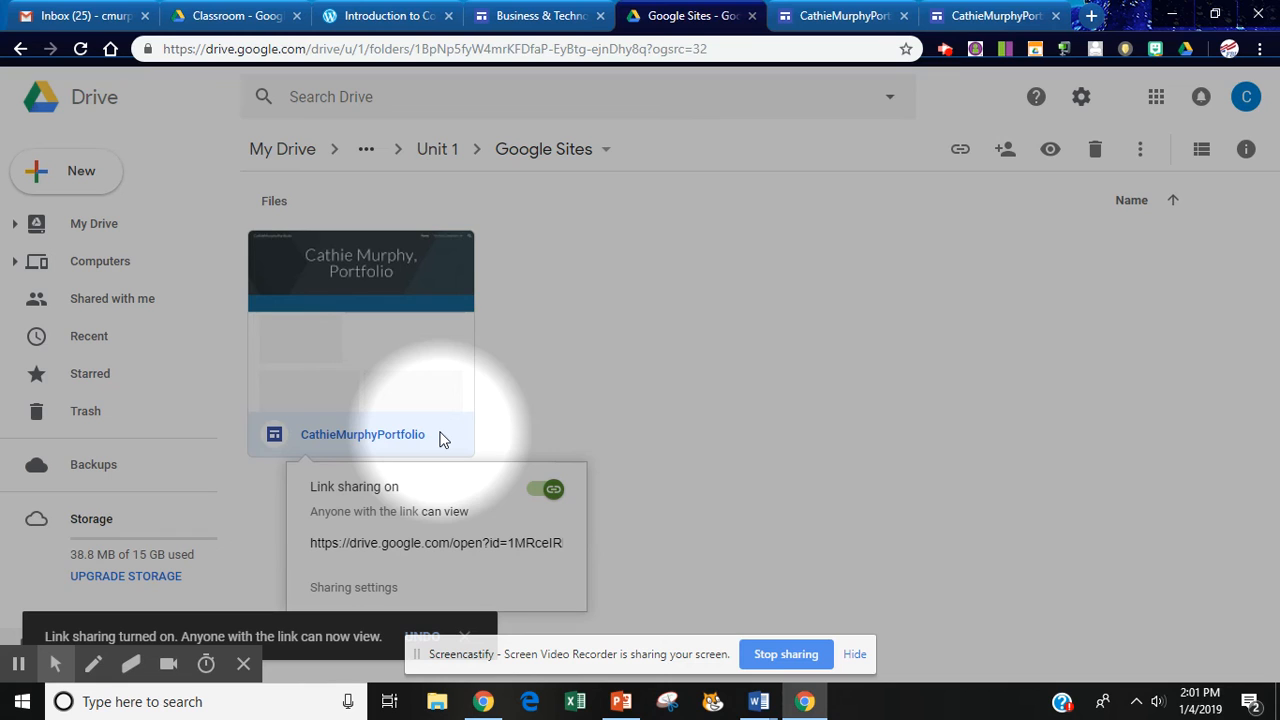
left_click(548, 489)
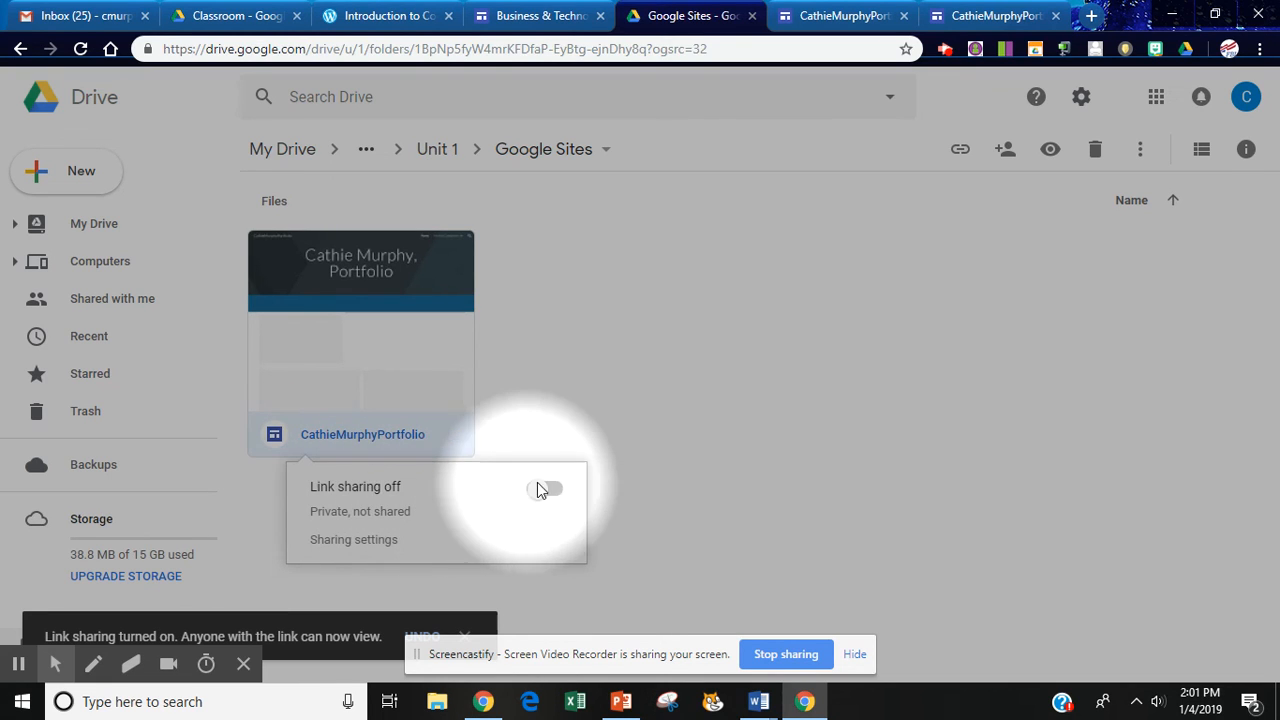
left_click(545, 489)
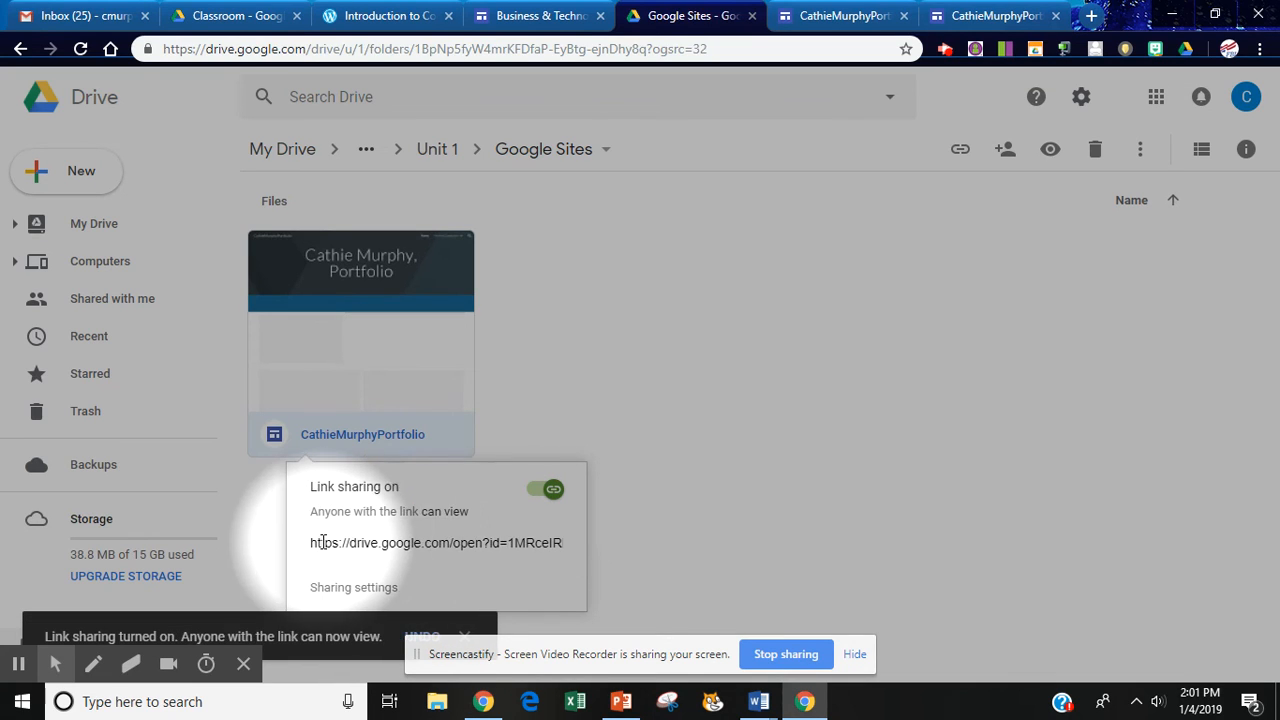
left_click_drag(318, 448, 575, 548)
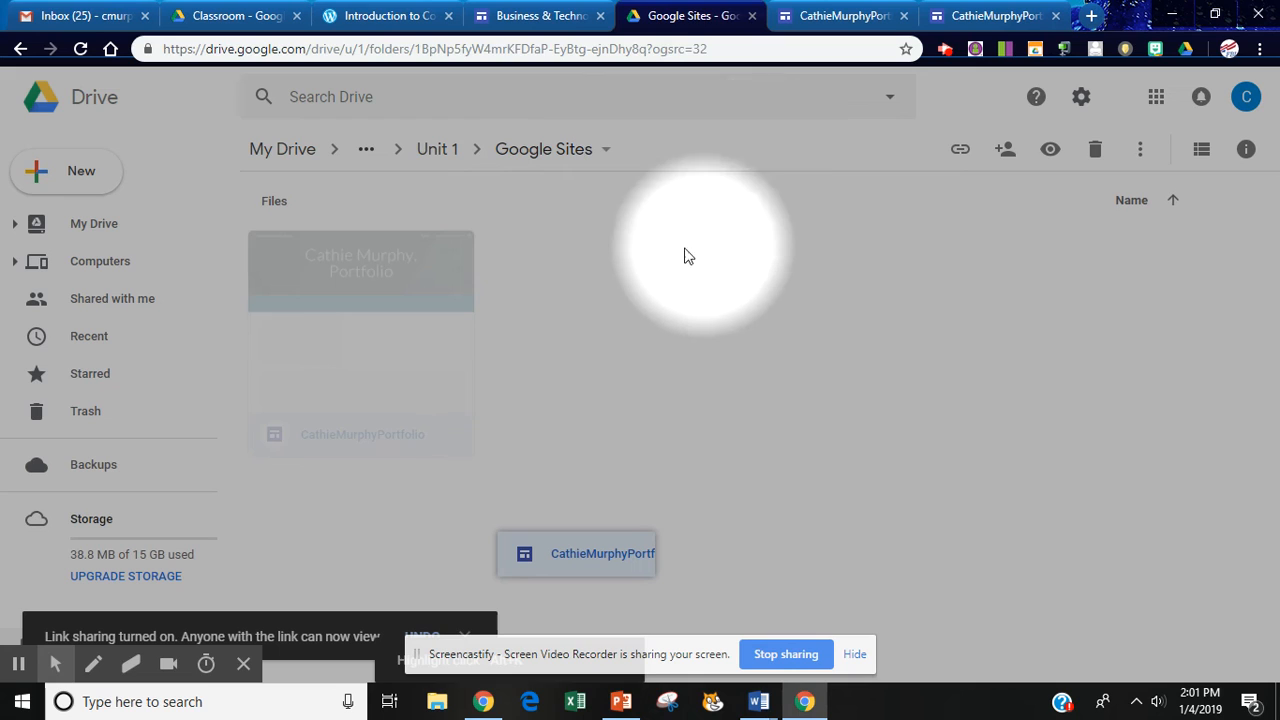
Open the 'Intro to Computers A1' document from the class page's Professional Websites section.
left_click(395, 16)
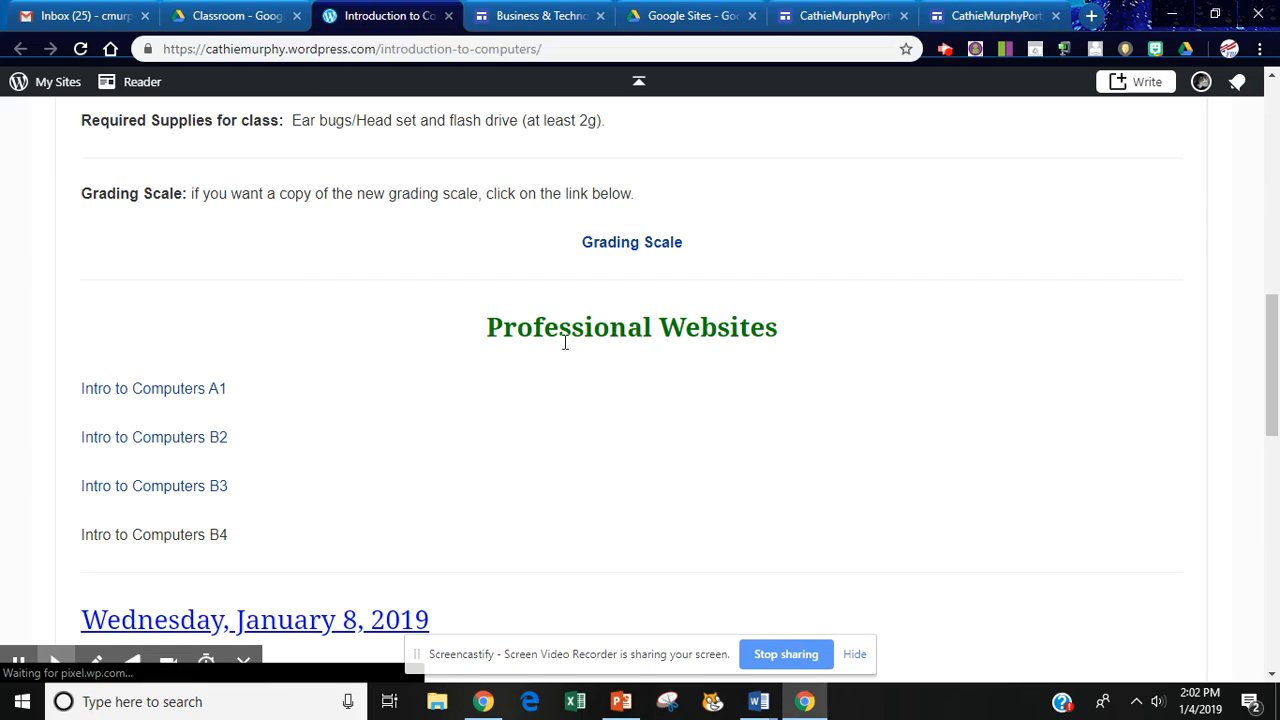
mouse_move(1274, 420)
left_mouse_down()
mouse_move(1274, 196)
mouse_move(1274, 435)
left_mouse_up()
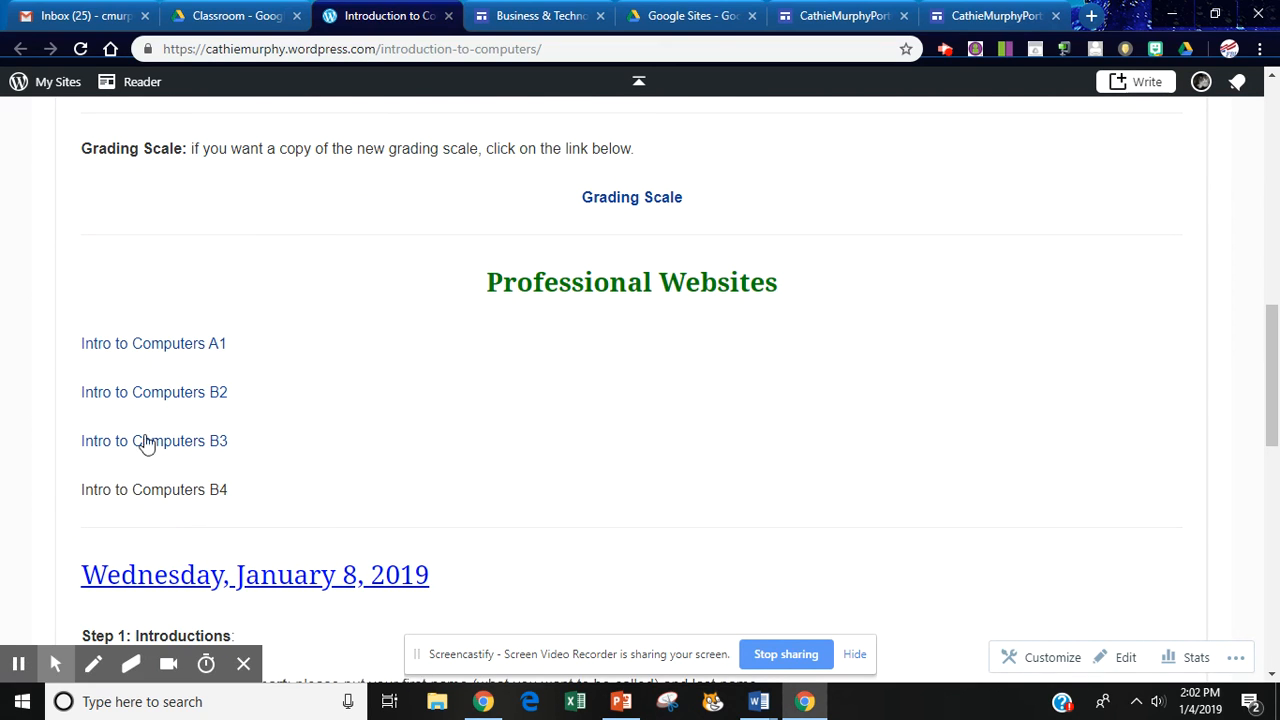
left_click(176, 346)
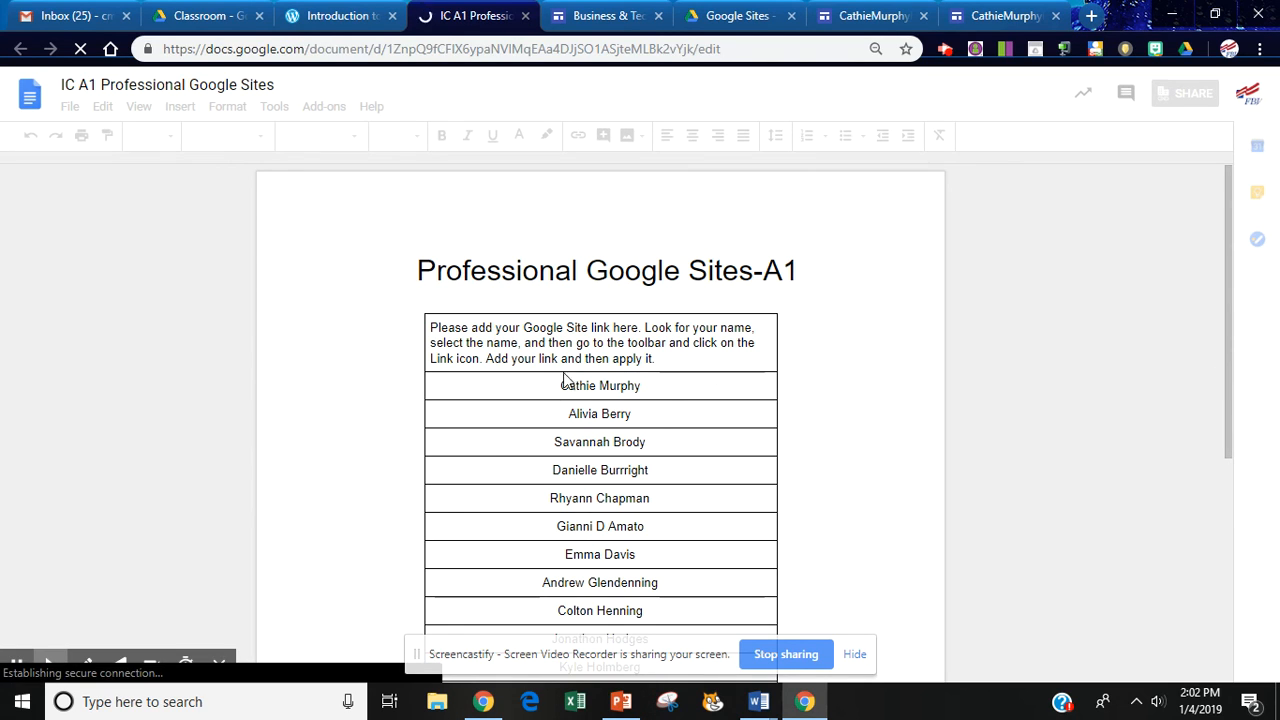
Link the first student's name in the class table to the site's pasted Drive URL, then follow that link.
scroll(561, 390, "down", 3)
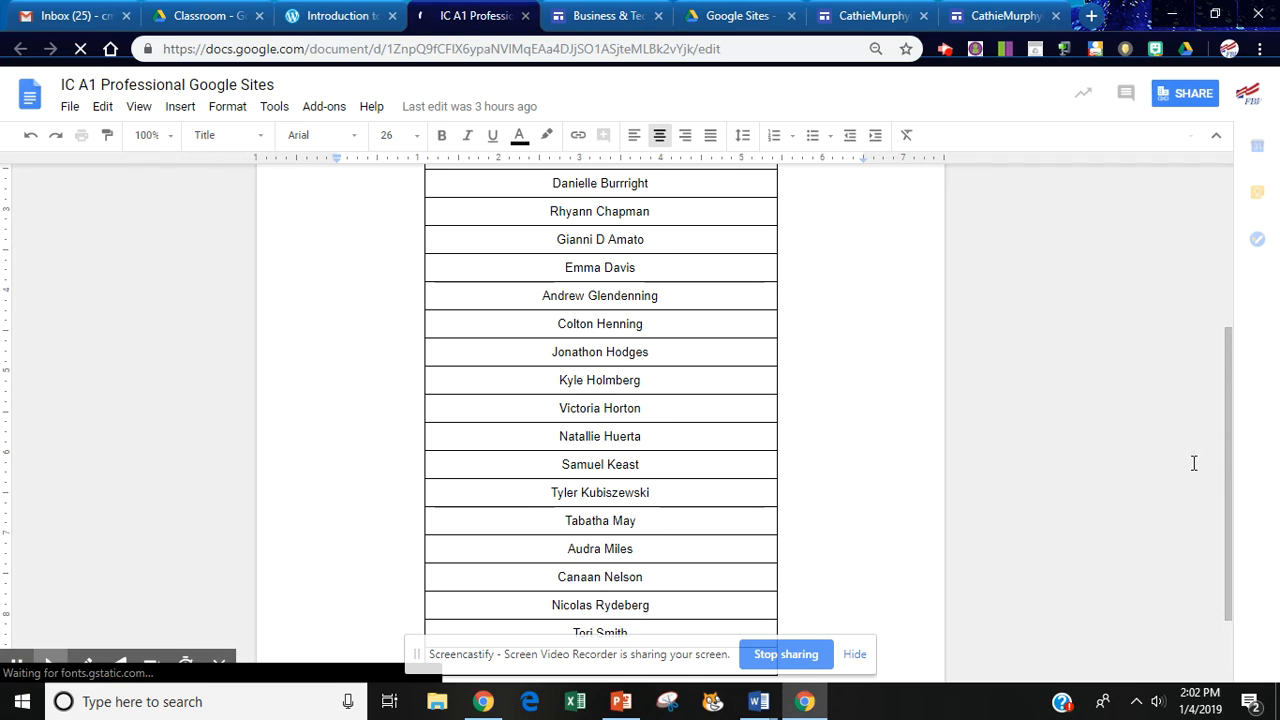
left_click_drag(1230, 485, 1206, 313)
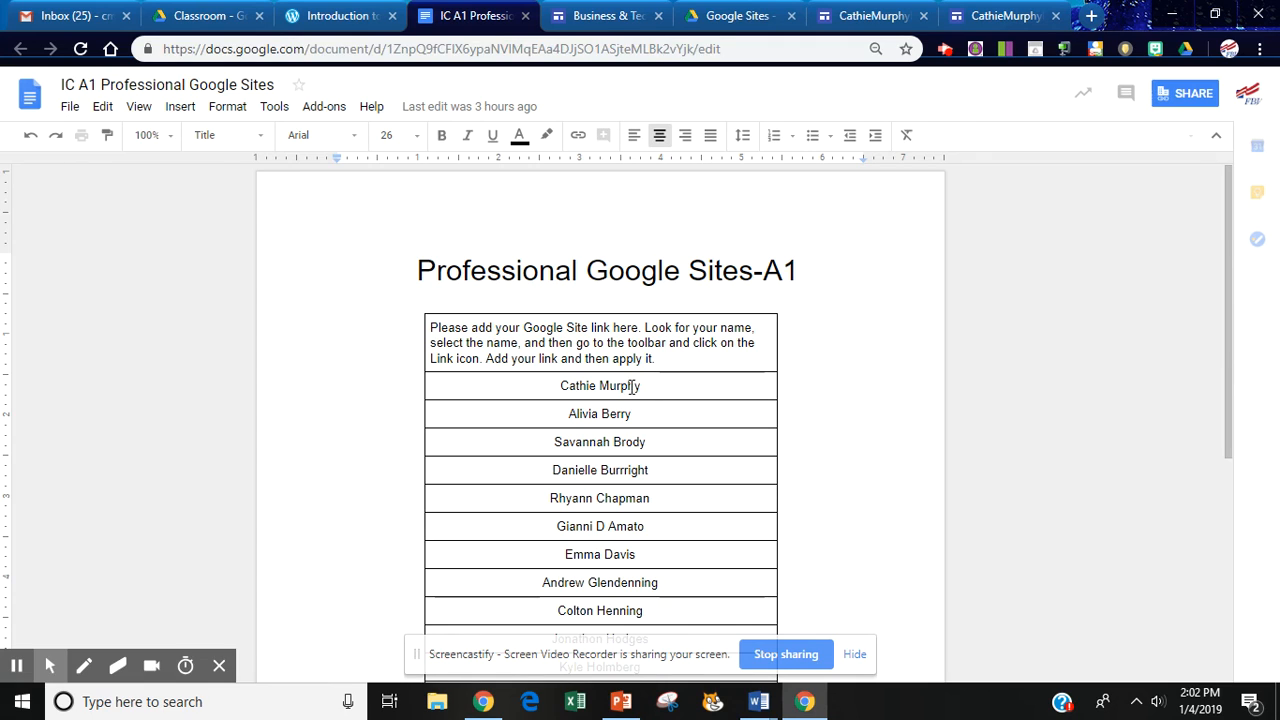
left_click_drag(560, 388, 612, 390)
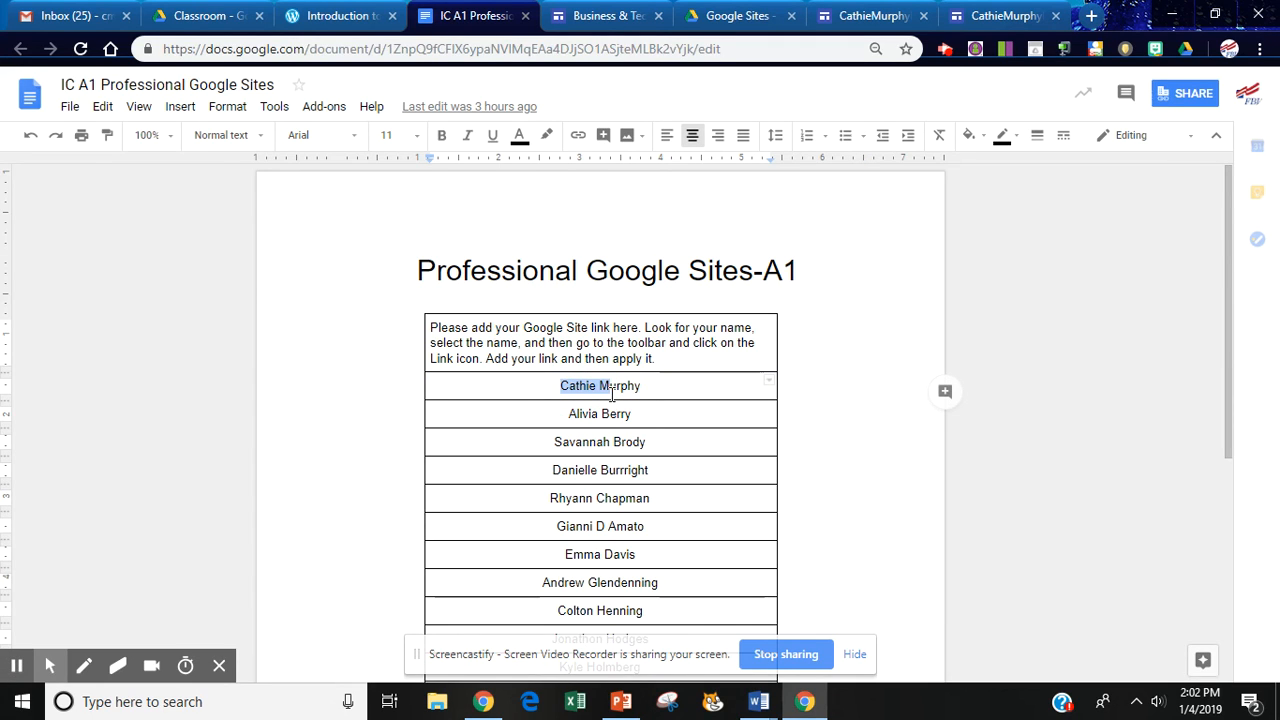
left_click(560, 388)
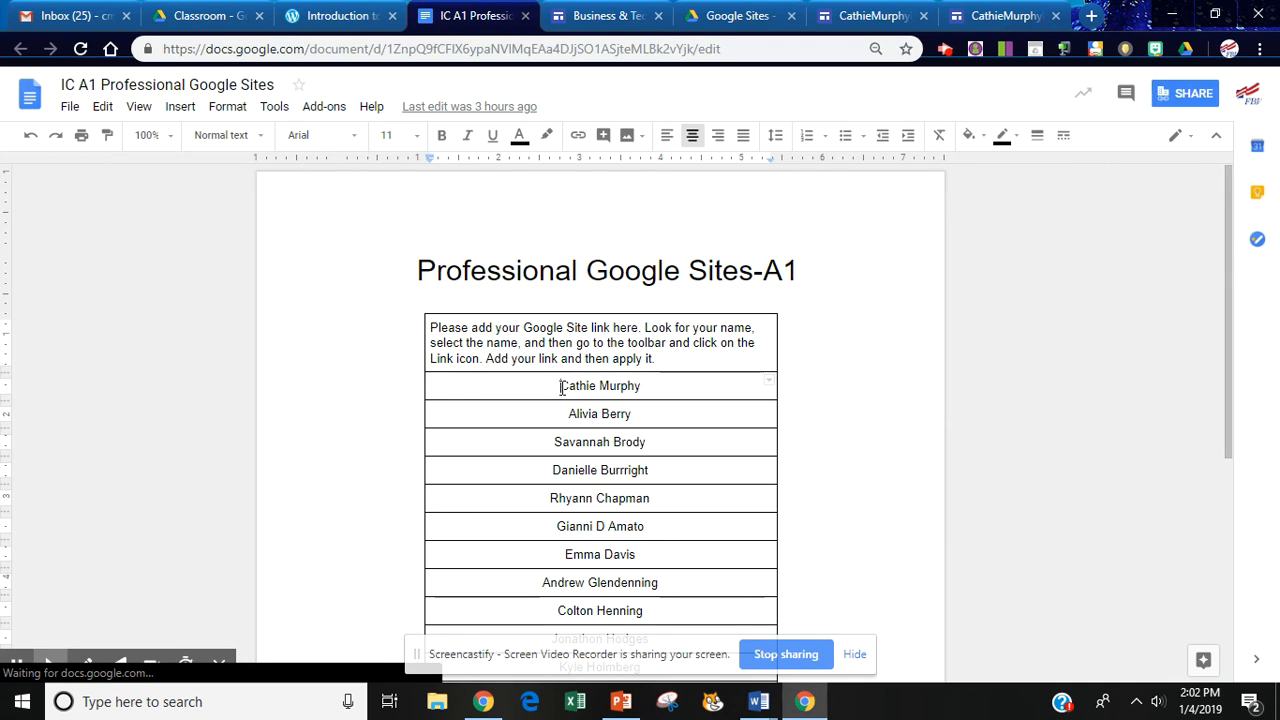
left_click_drag(585, 388, 646, 390)
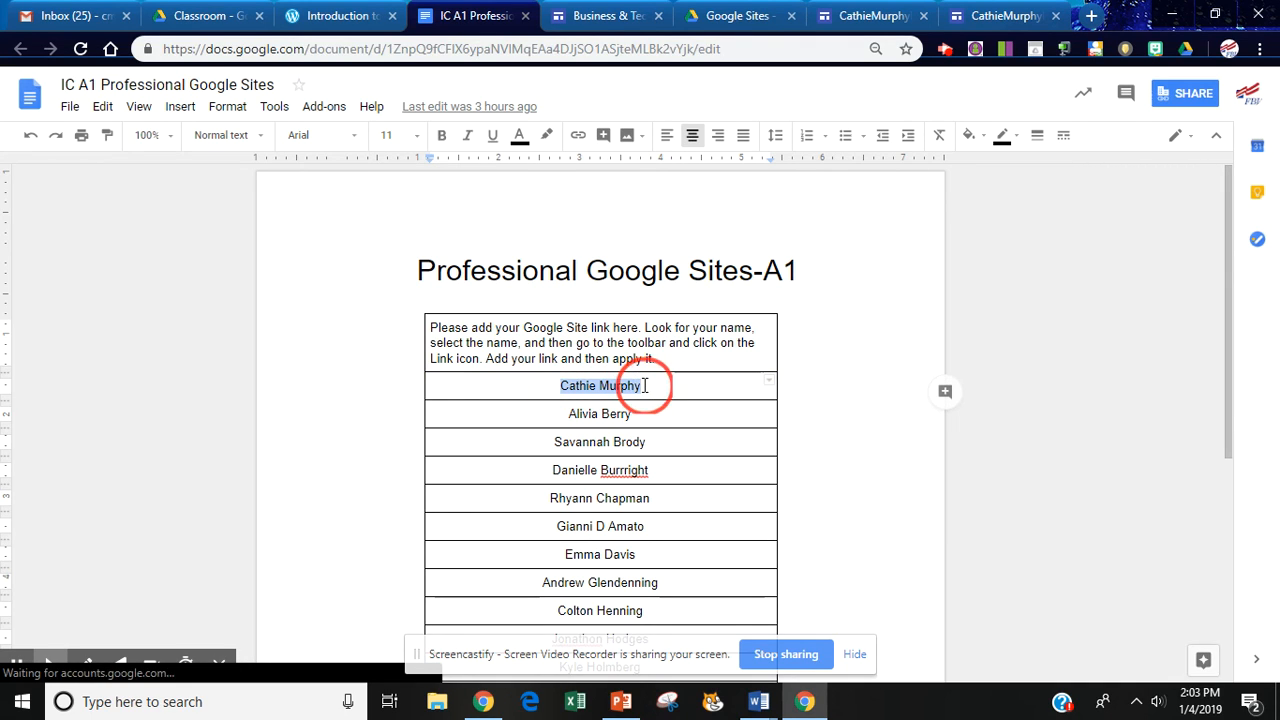
right_click(625, 386)
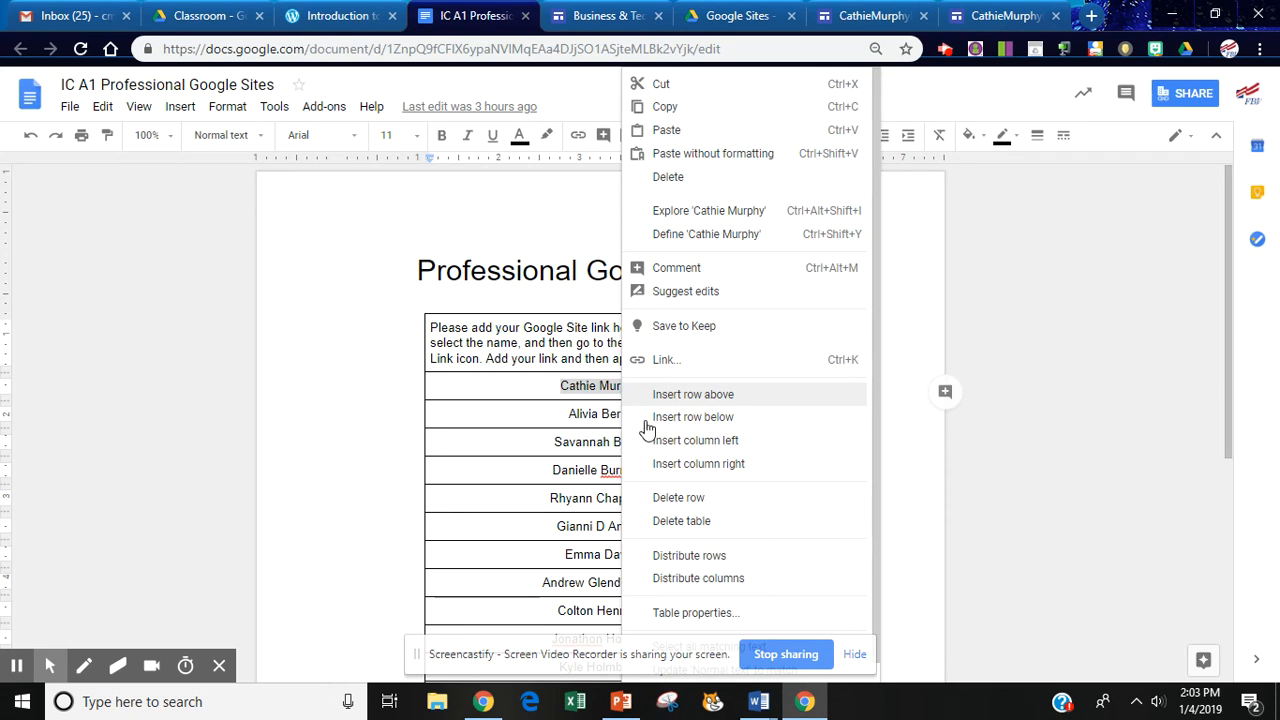
left_click(665, 360)
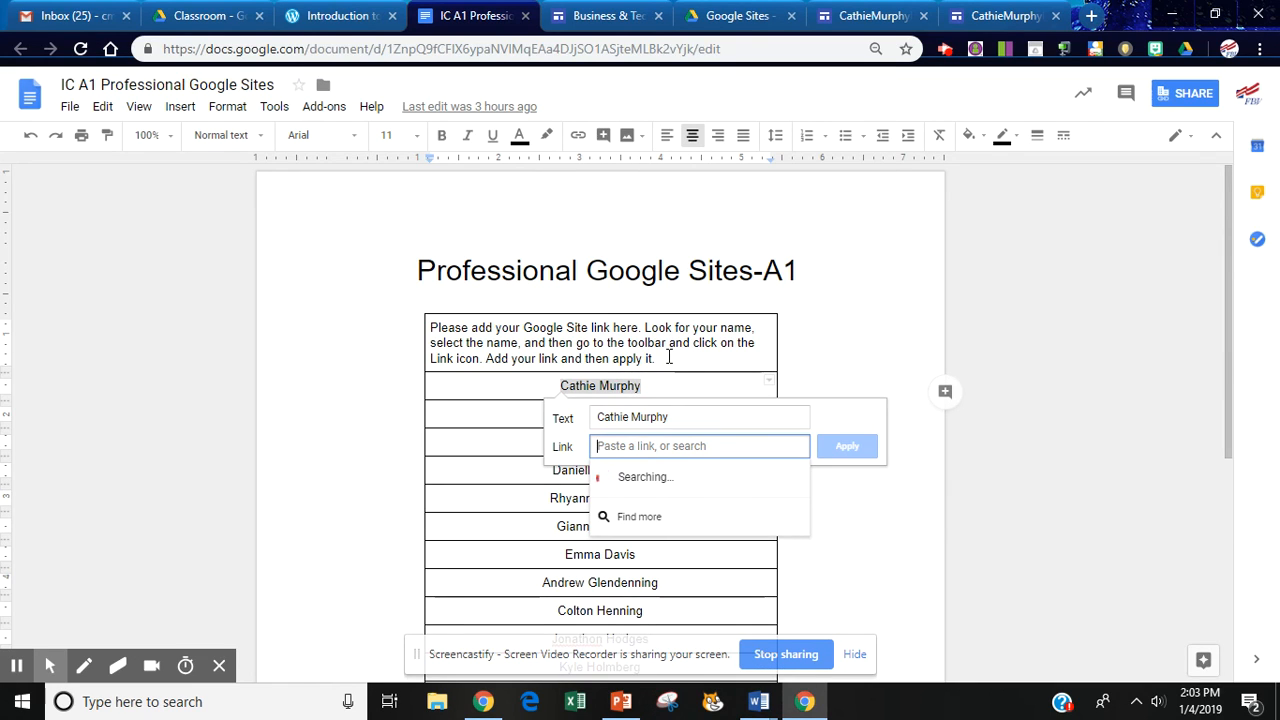
key("ctrl+v")
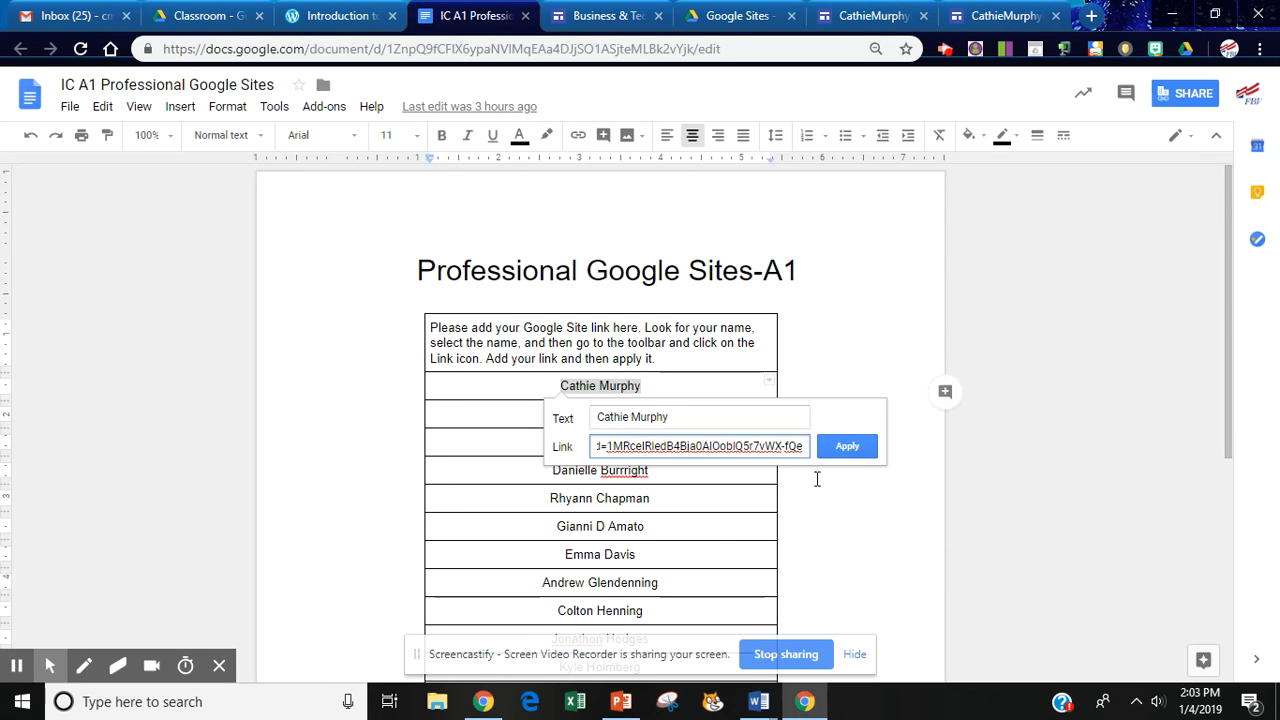
left_click(846, 452)
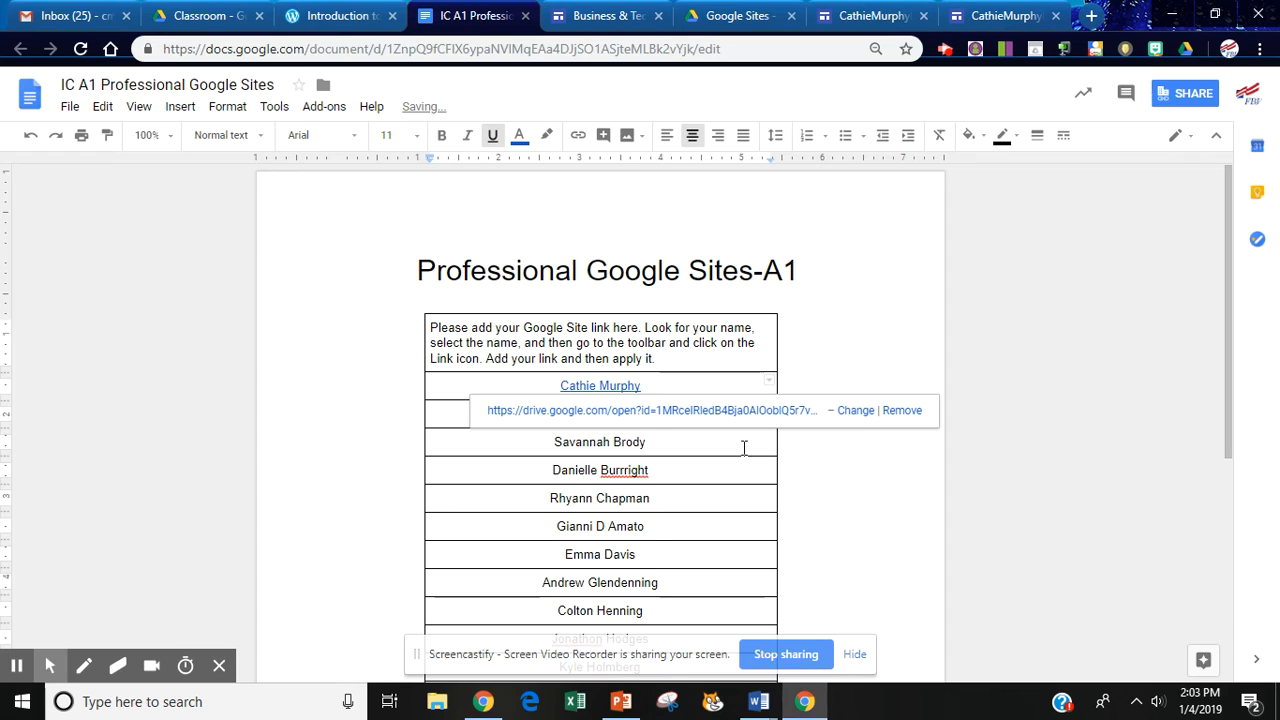
left_click(671, 412)
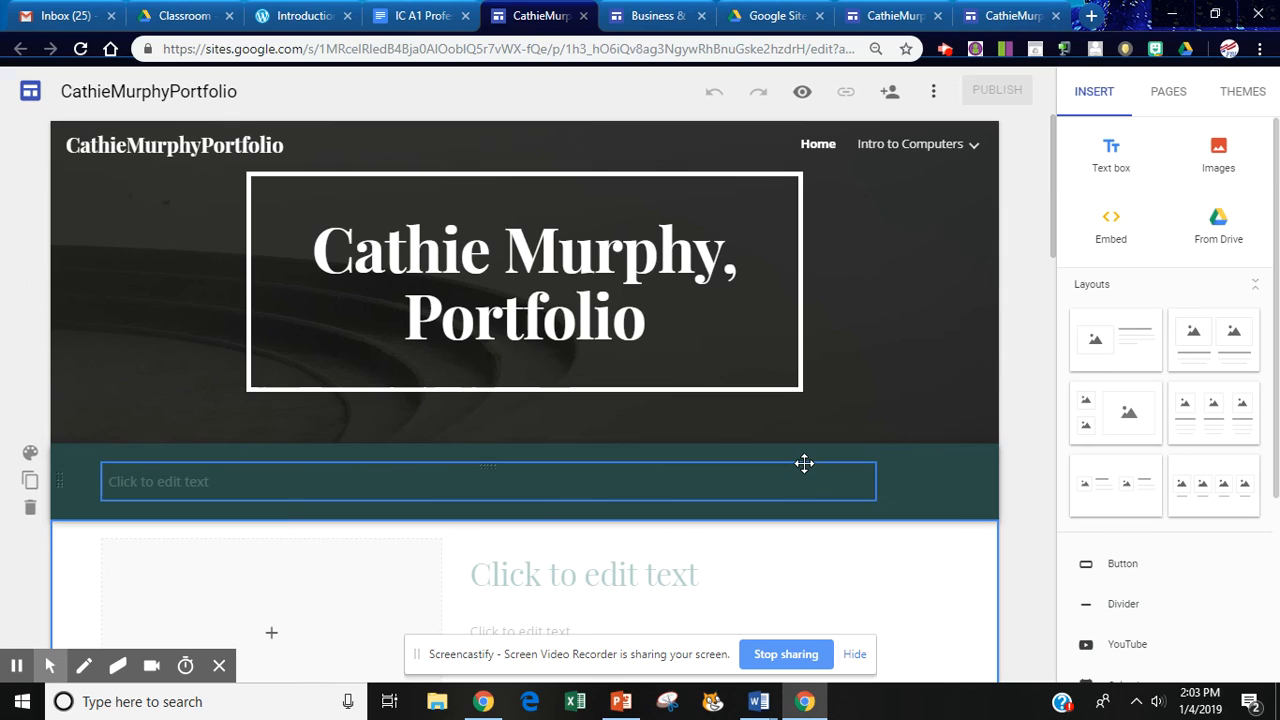
Leave the portfolio site editor and return to the IC A1 Professional class Google Doc.
mouse_move(745, 404)
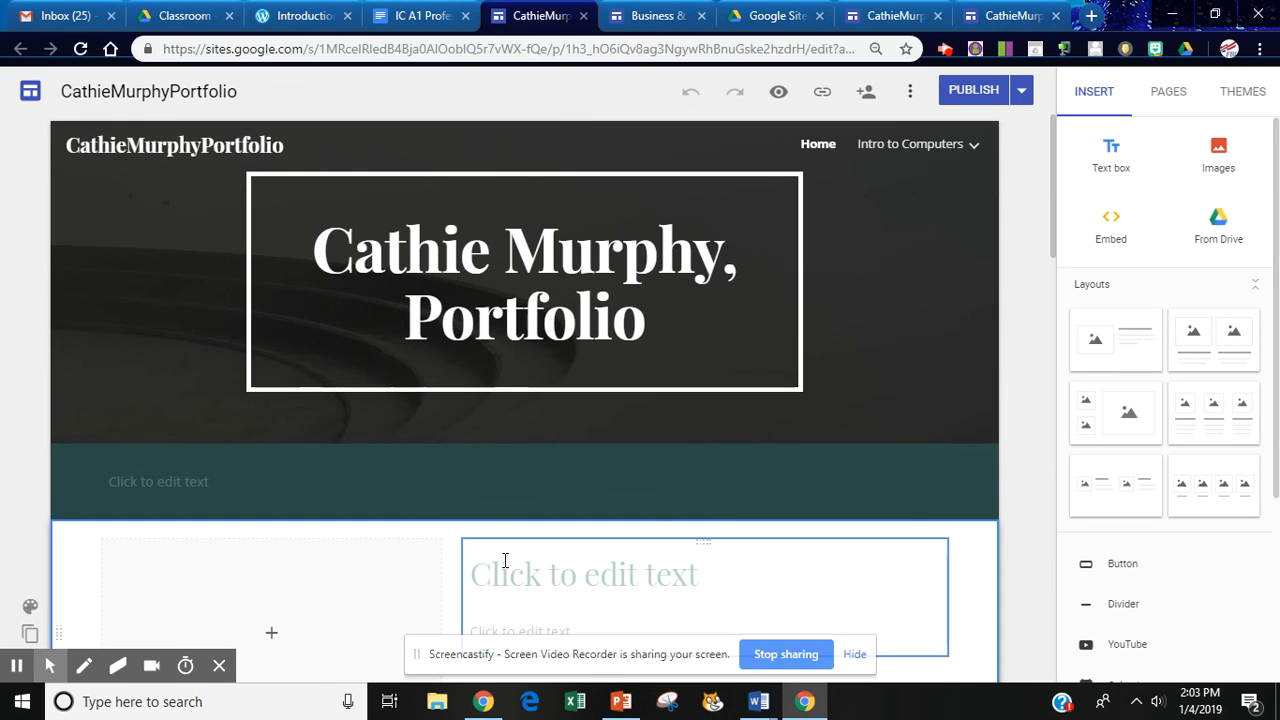
left_click(419, 19)
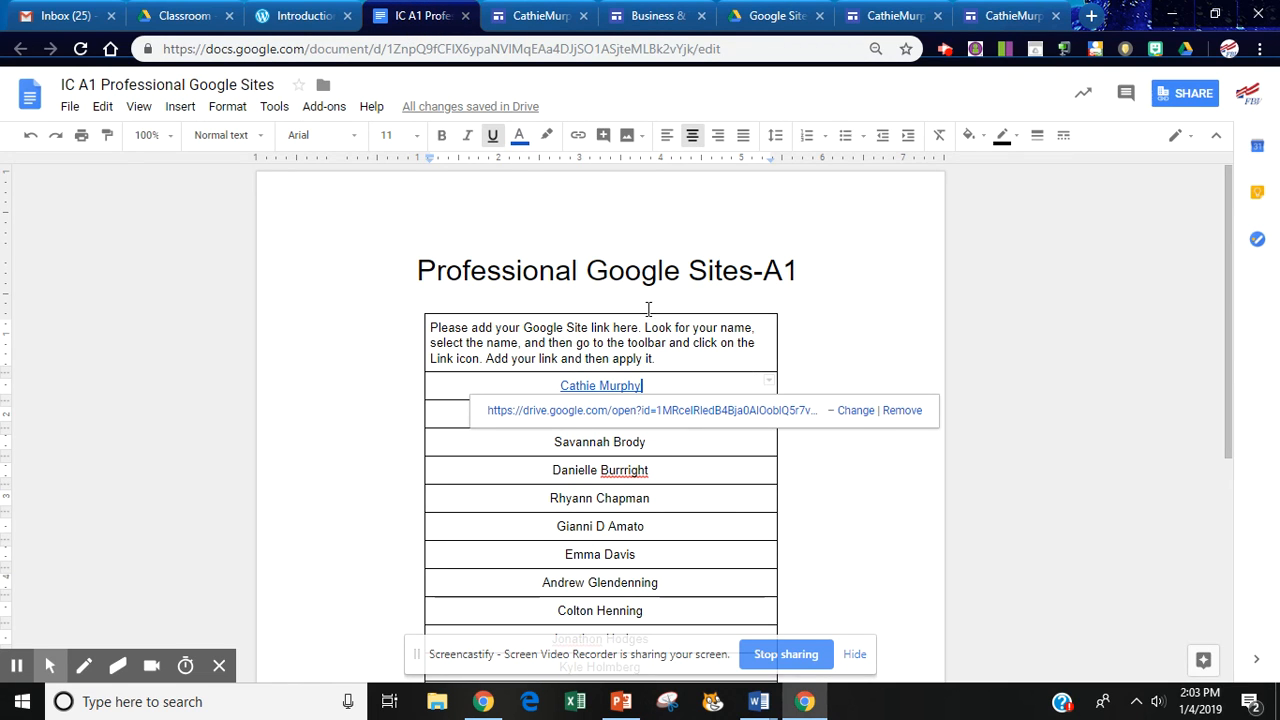
left_click(776, 19)
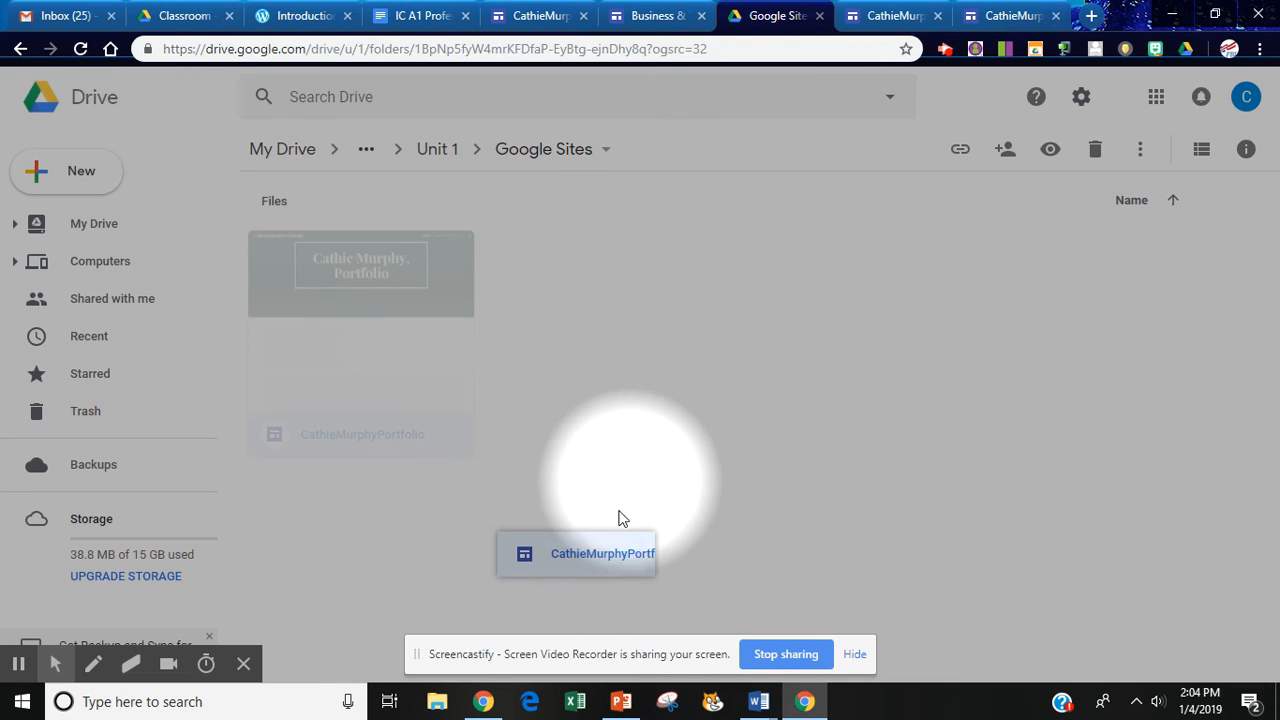
left_click_drag(589, 541, 372, 475)
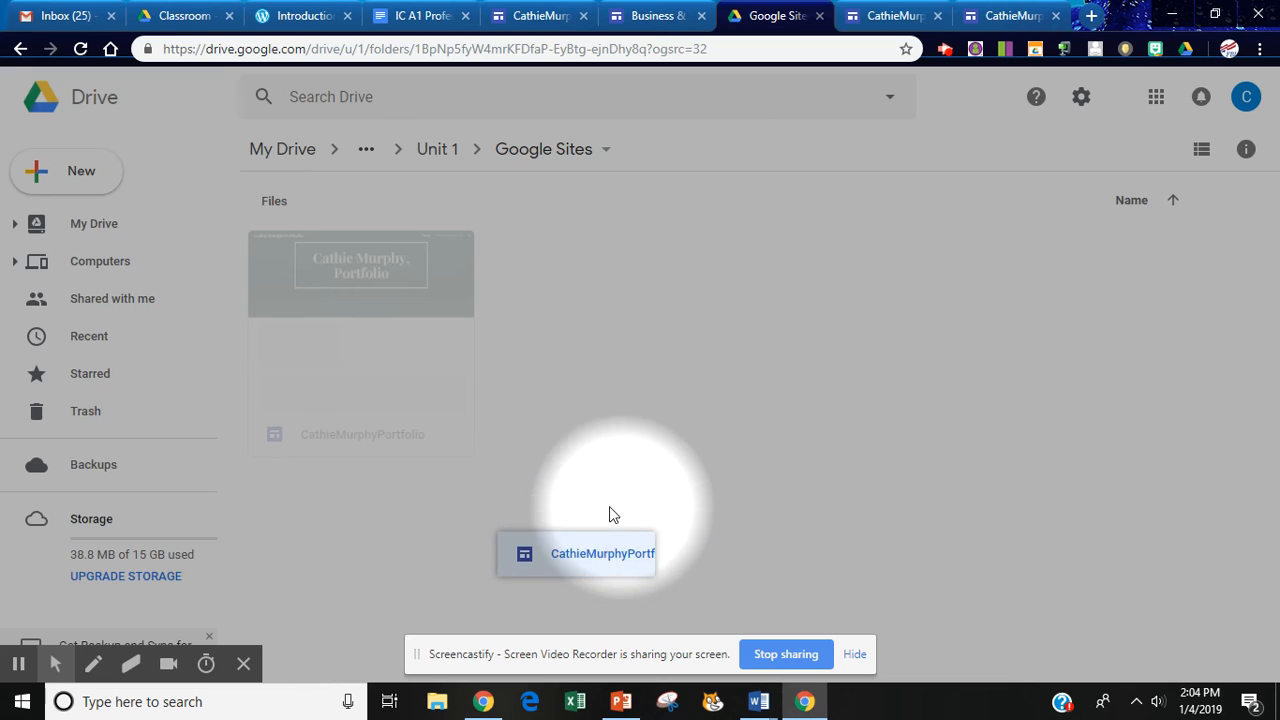
left_click(393, 308)
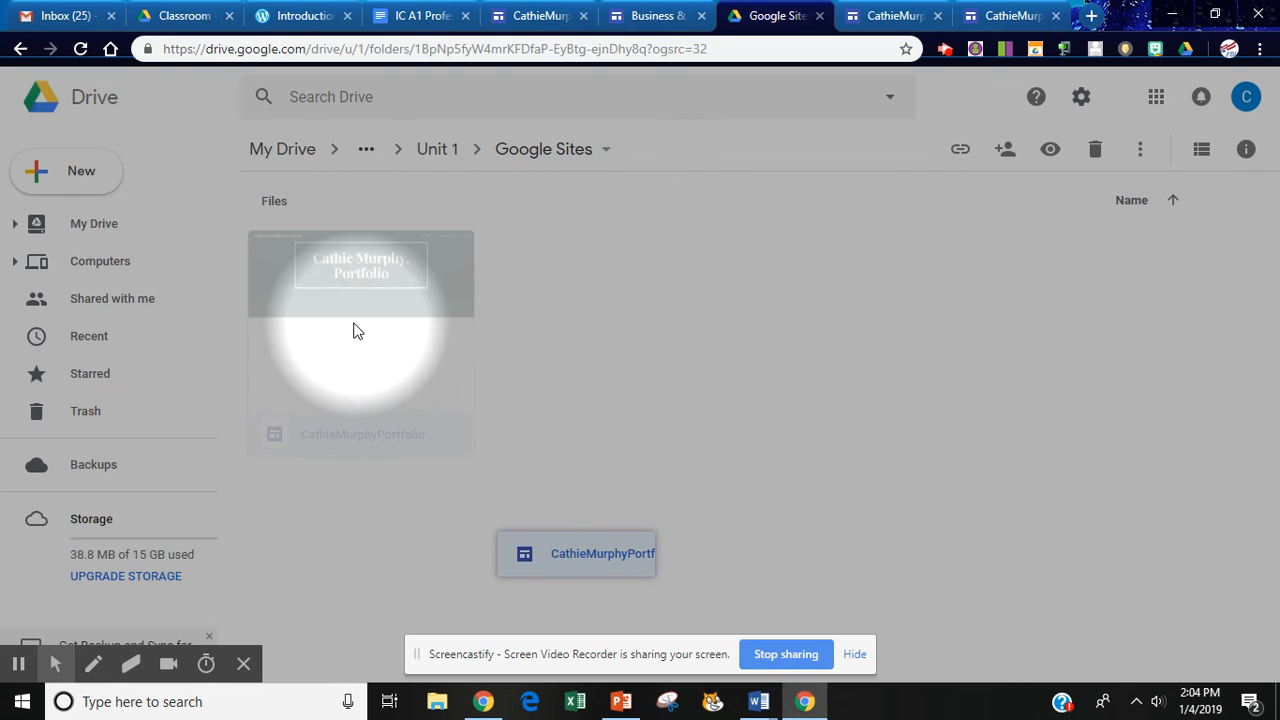
right_click(349, 290)
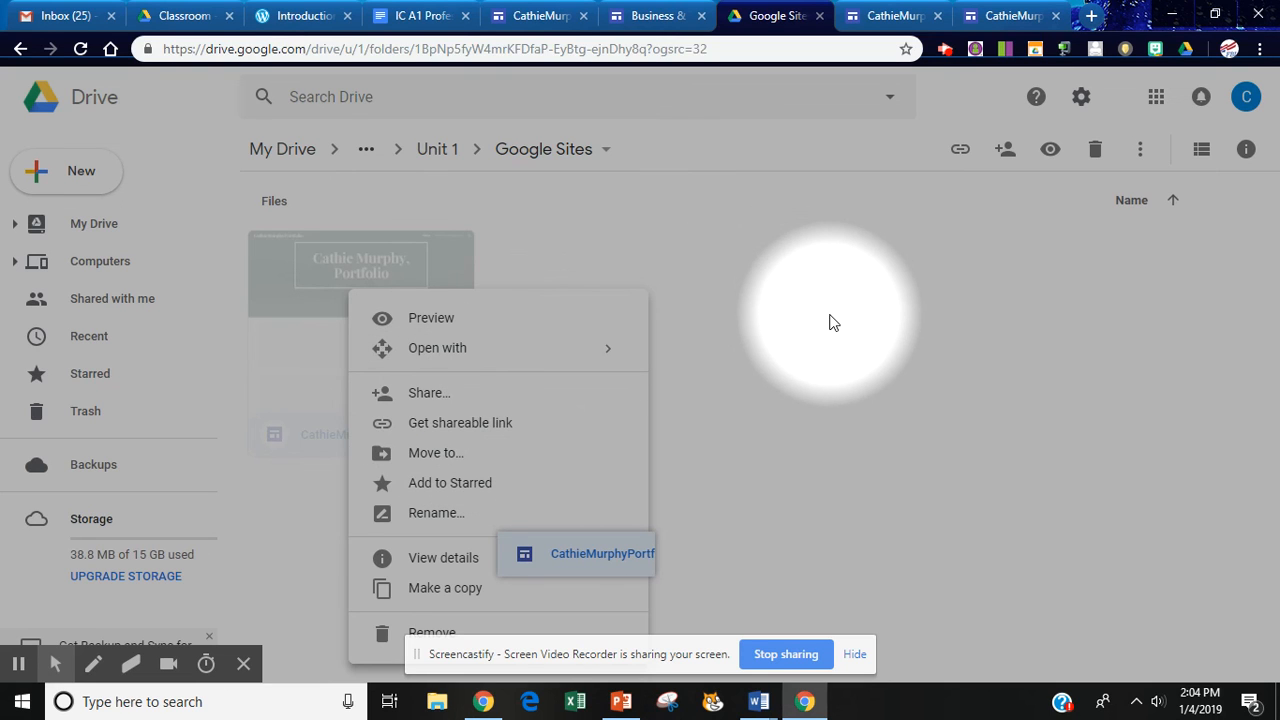
left_click(831, 320)
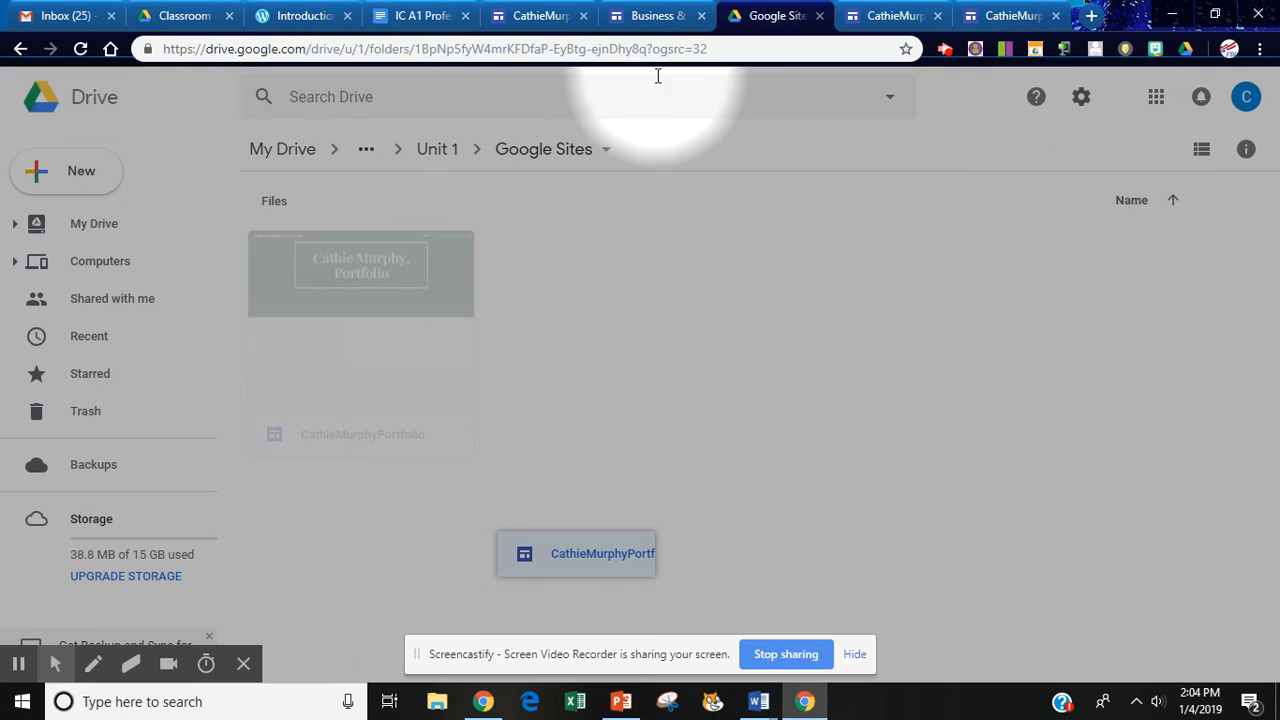
left_click(537, 14)
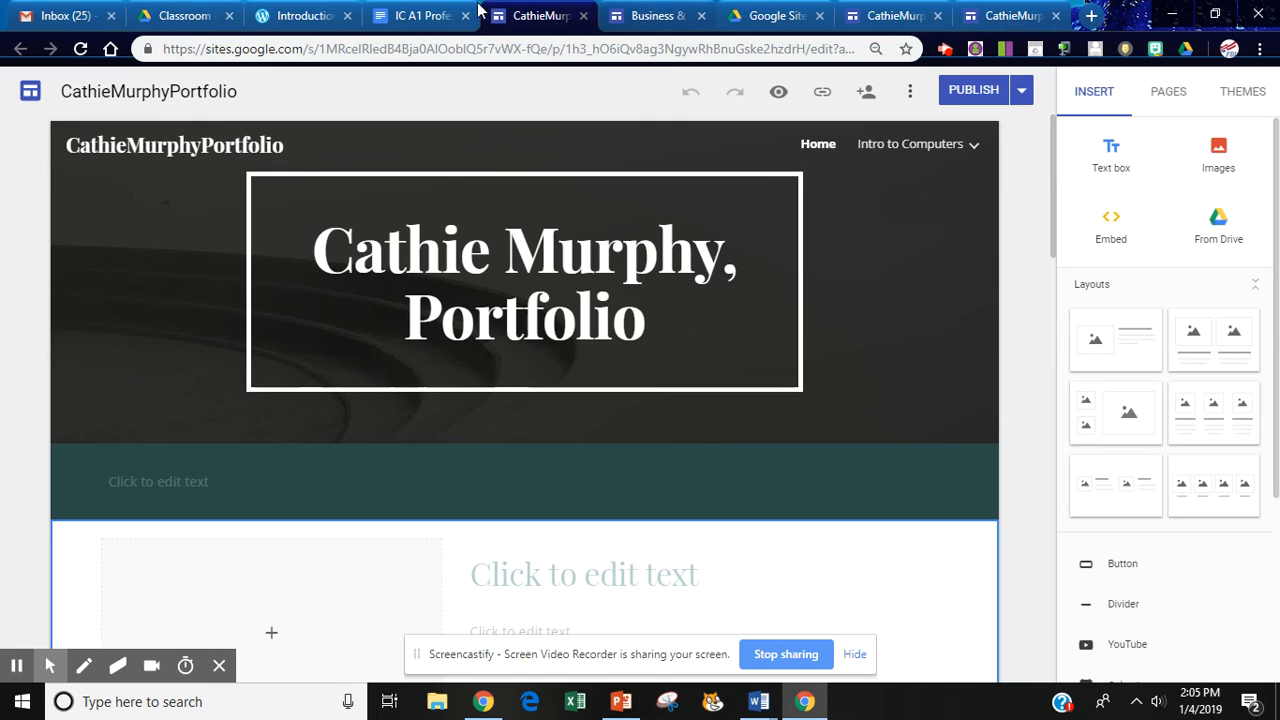
left_click(778, 17)
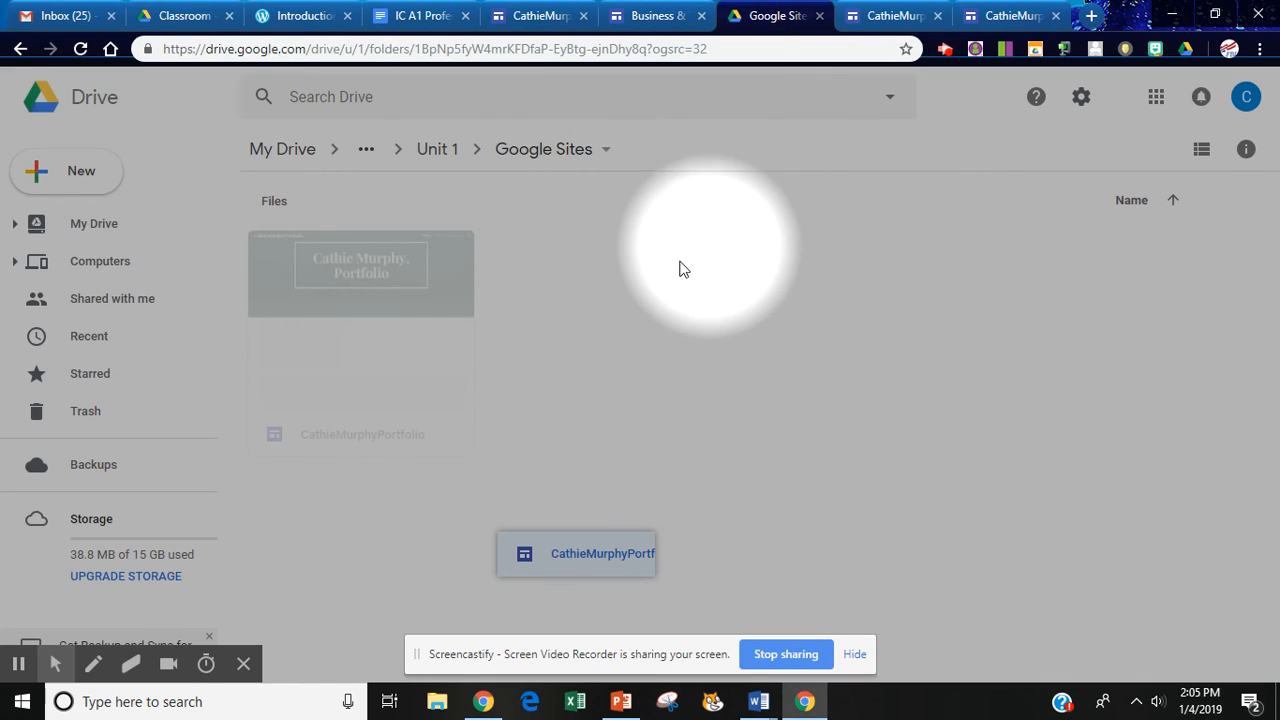
right_click(354, 287)
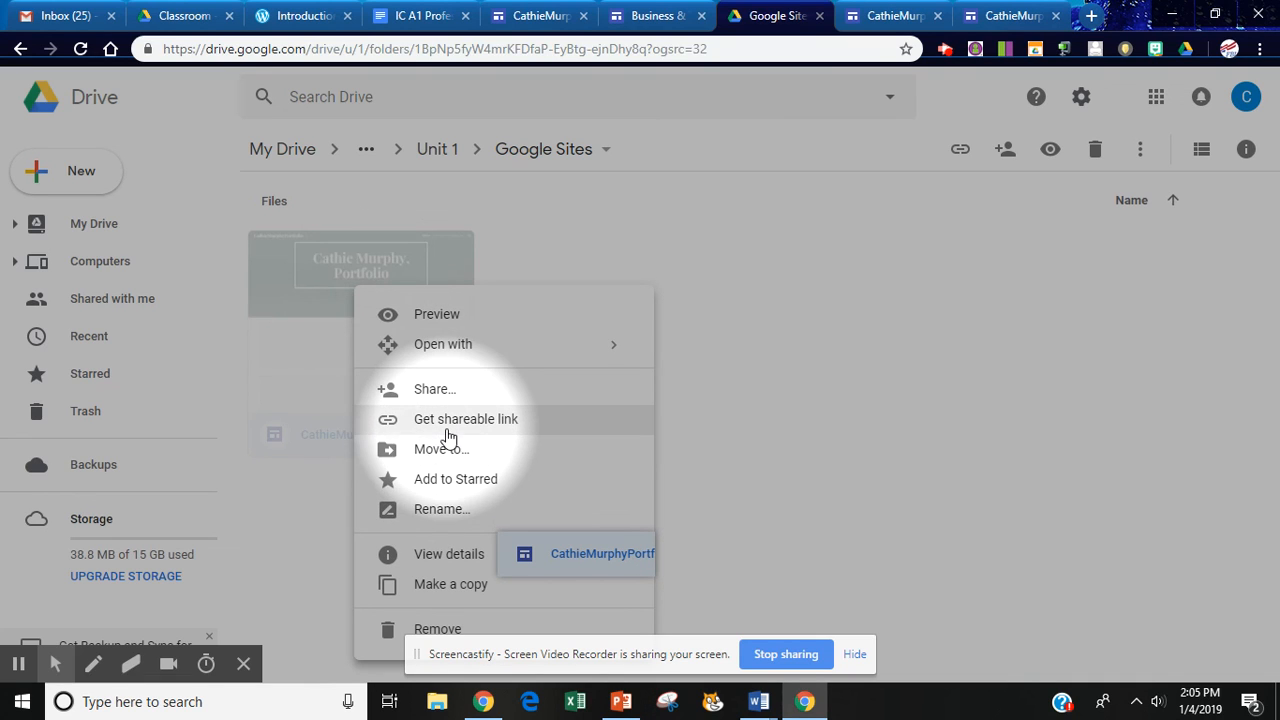
left_click(816, 391)
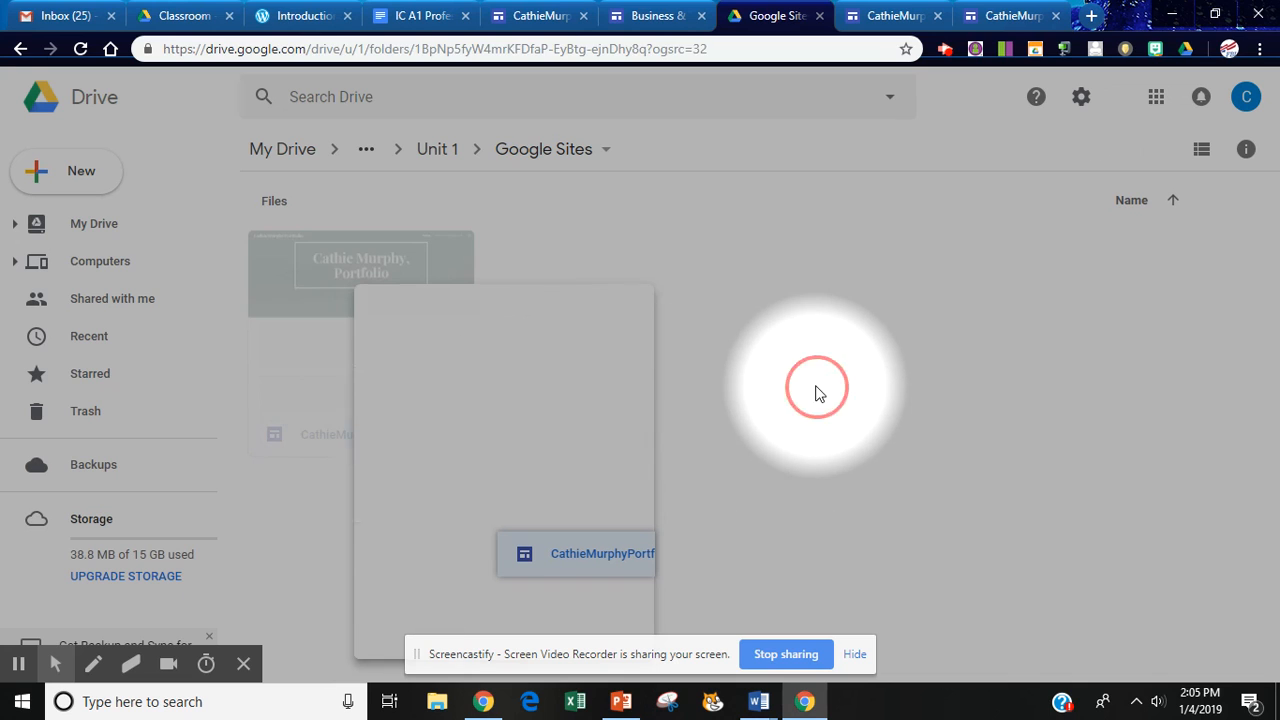
left_click(425, 16)
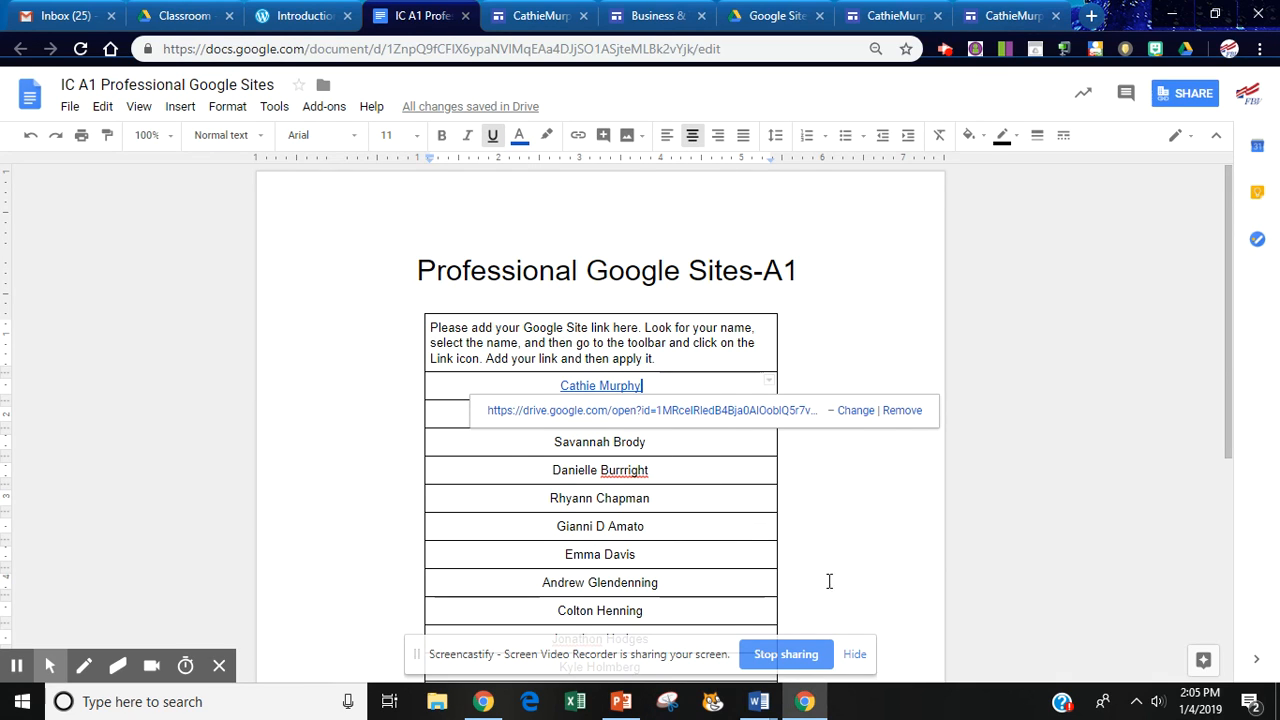
Cycle through the WordPress and portfolio editor tabs, ending on the Business & Technology Professional Site.
left_click(649, 17)
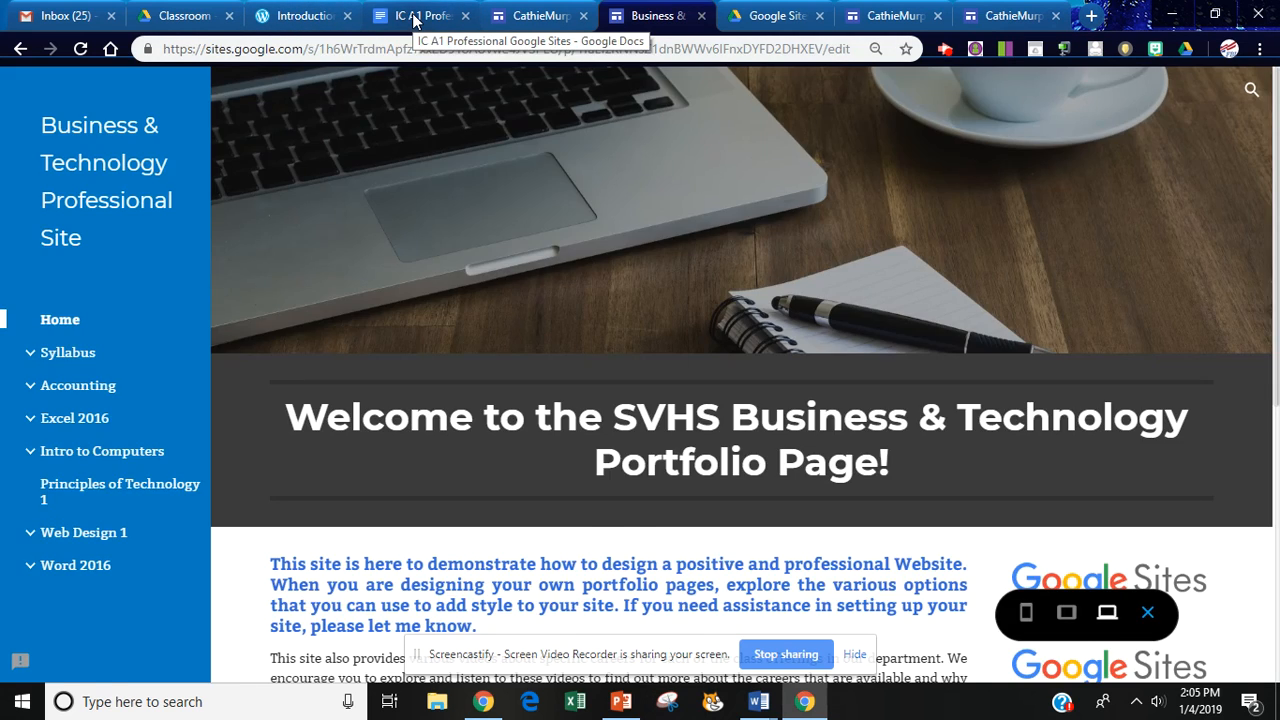
left_click(415, 18)
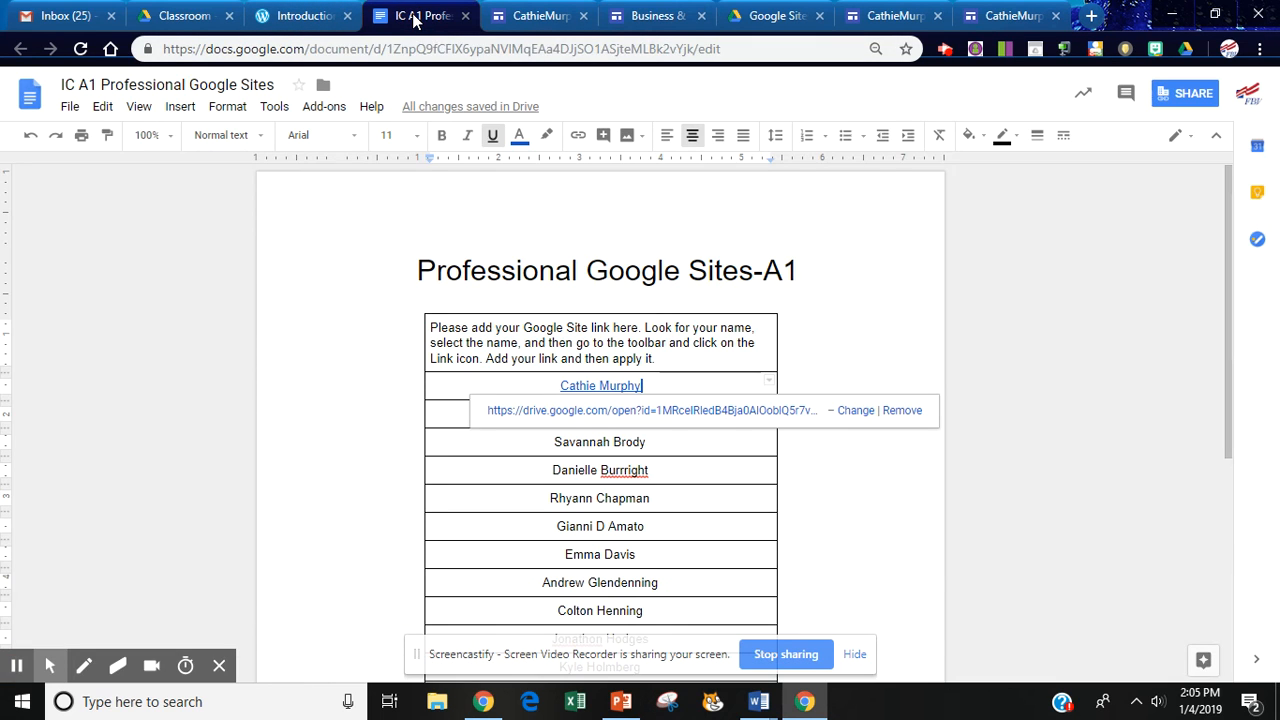
left_click(306, 14)
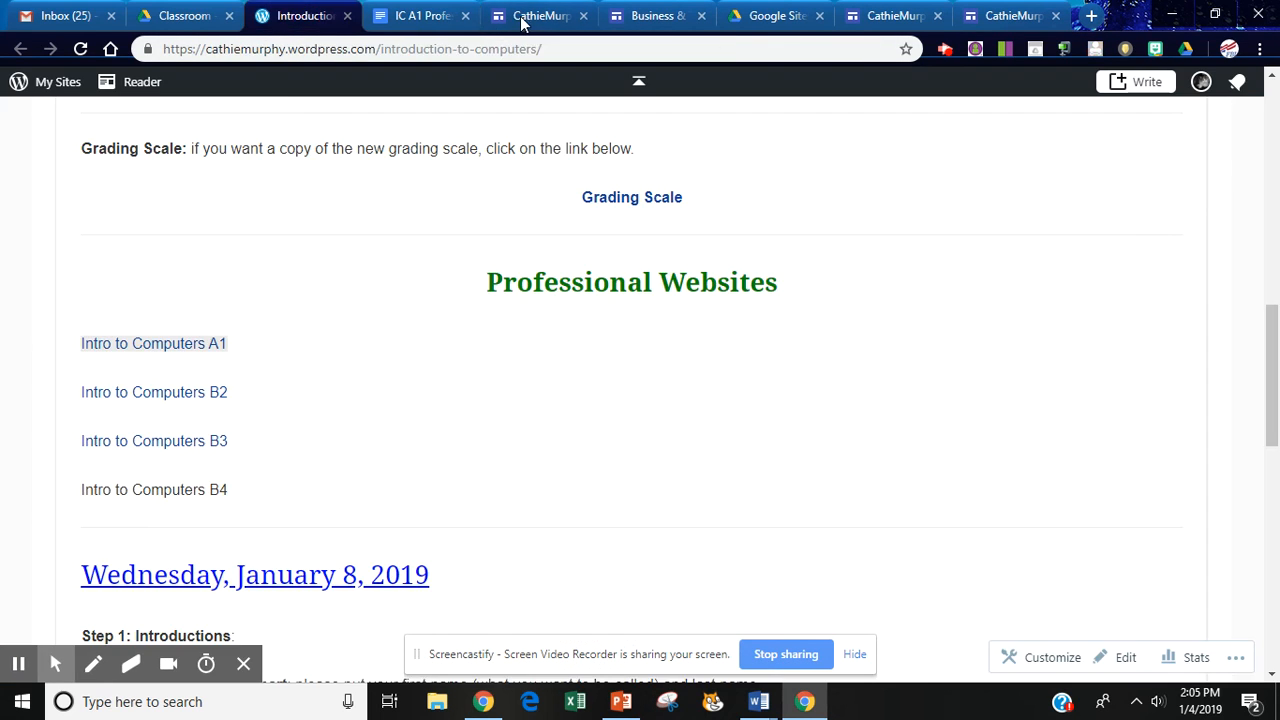
left_click(528, 16)
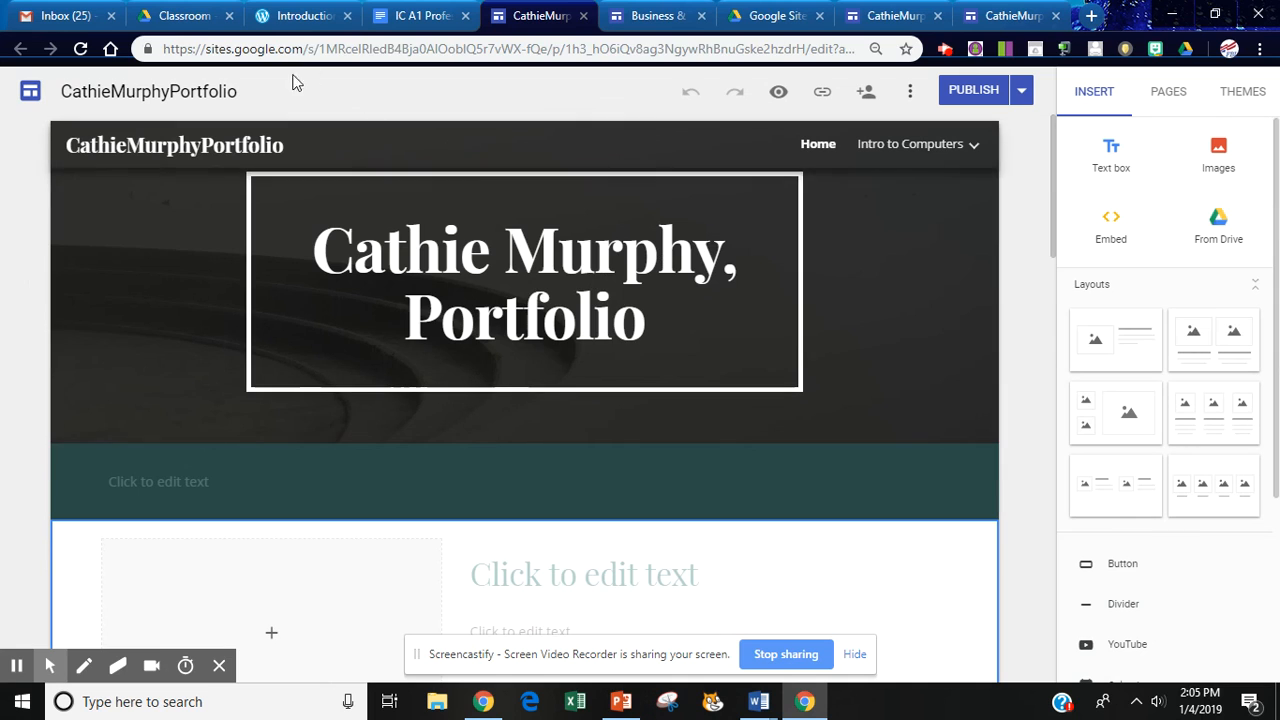
left_click(640, 17)
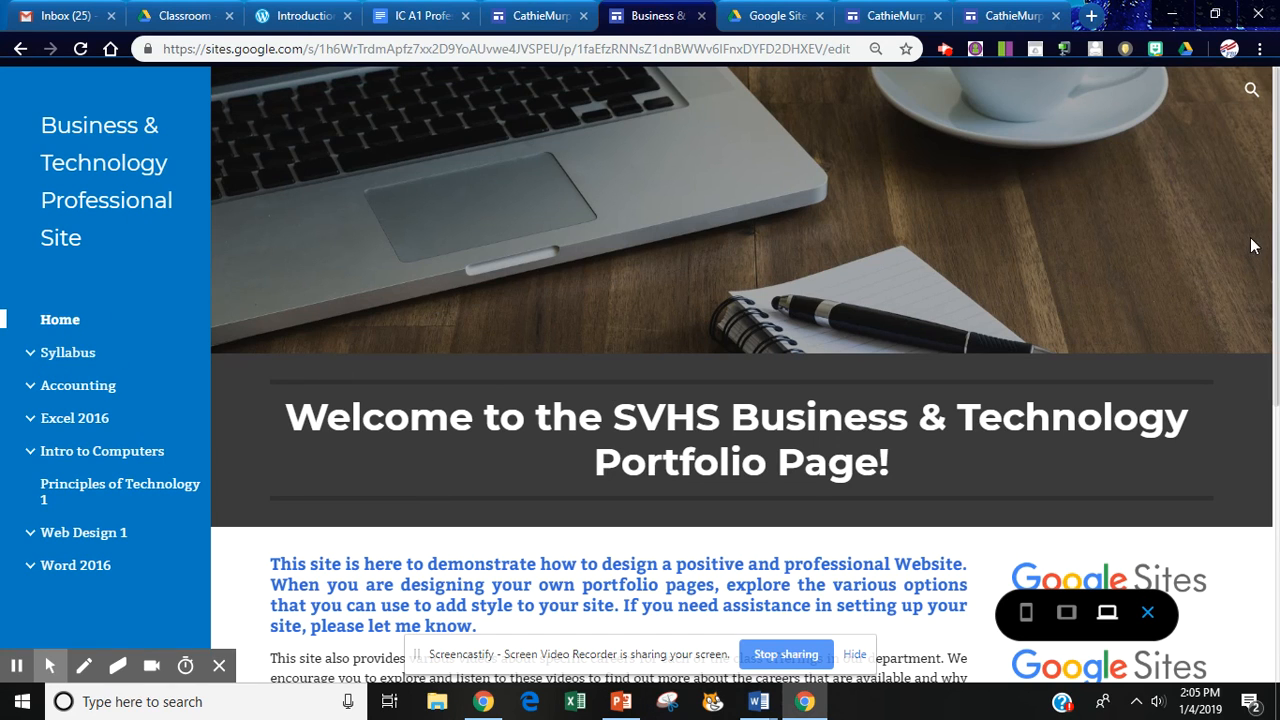
View the Principles of Technology 1 page of the Business & Technology site, then request its Excel 2016 page.
left_click_drag(1274, 250, 1275, 366)
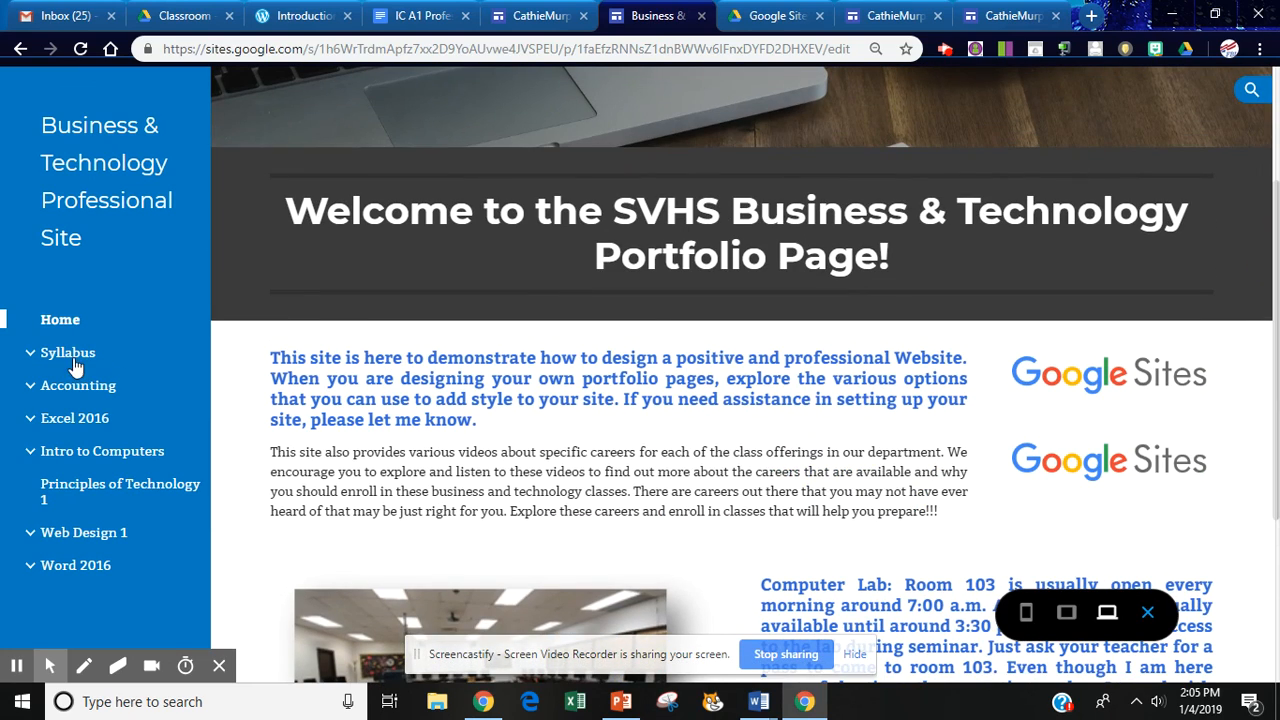
left_click(108, 490)
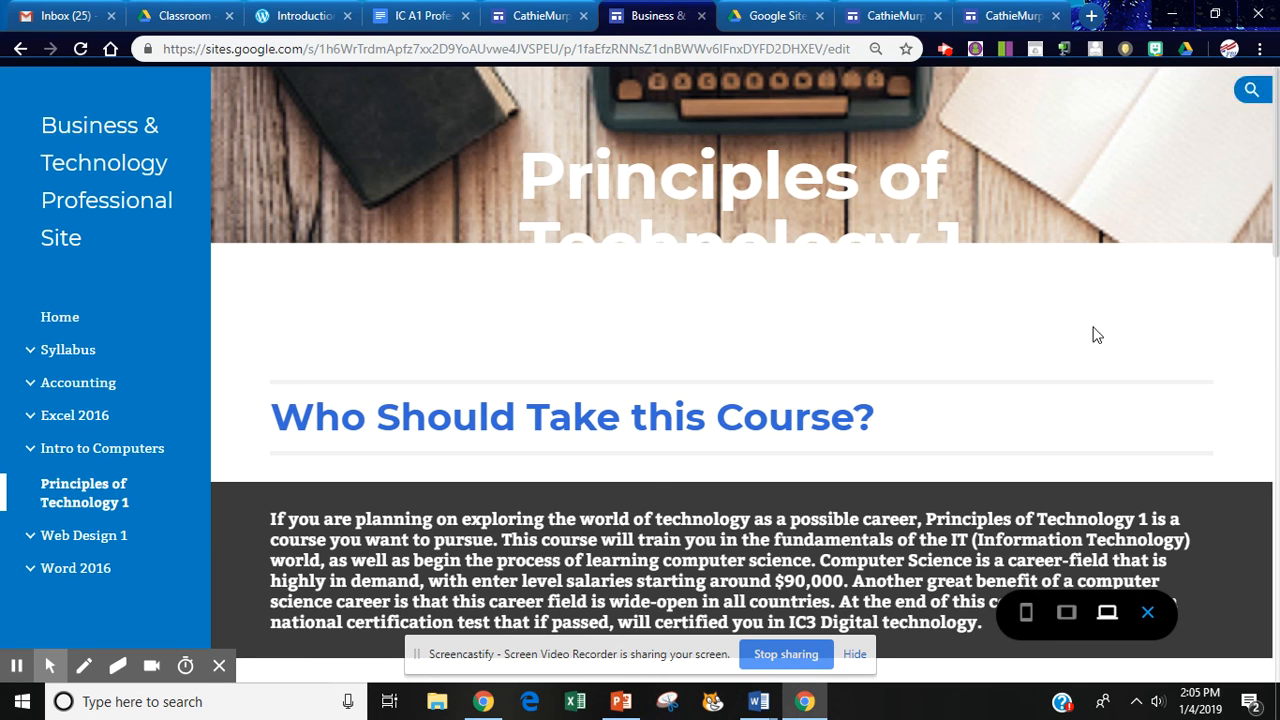
left_click_drag(1277, 241, 1277, 249)
scroll(1266, 236, "down", 3)
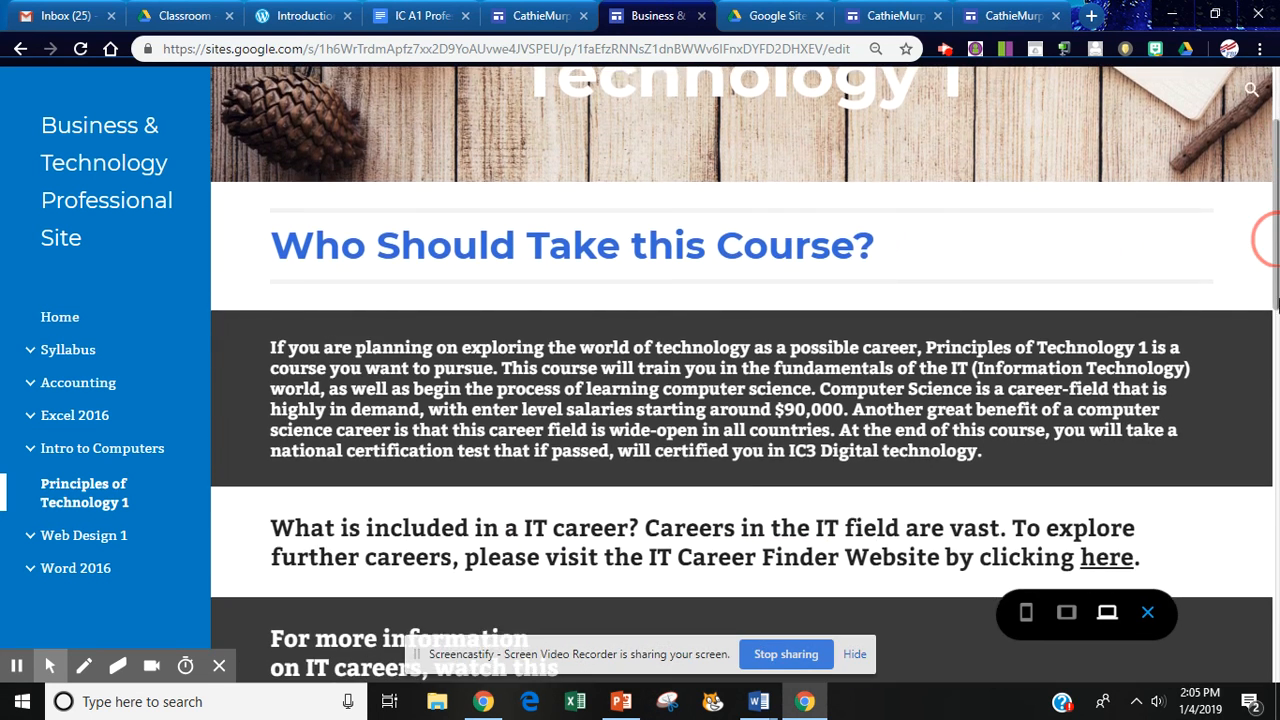
scroll(1268, 240, "down", 3)
scroll(1268, 240, "down", 2)
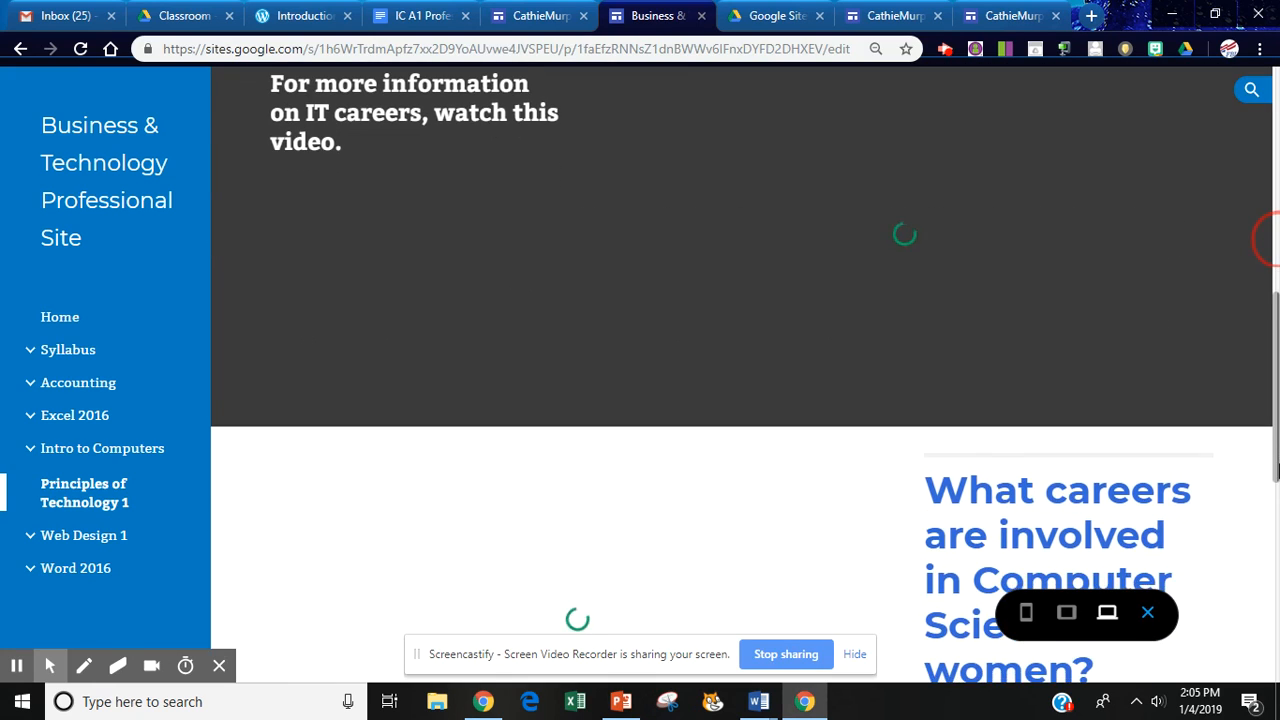
scroll(1268, 240, "down", 1)
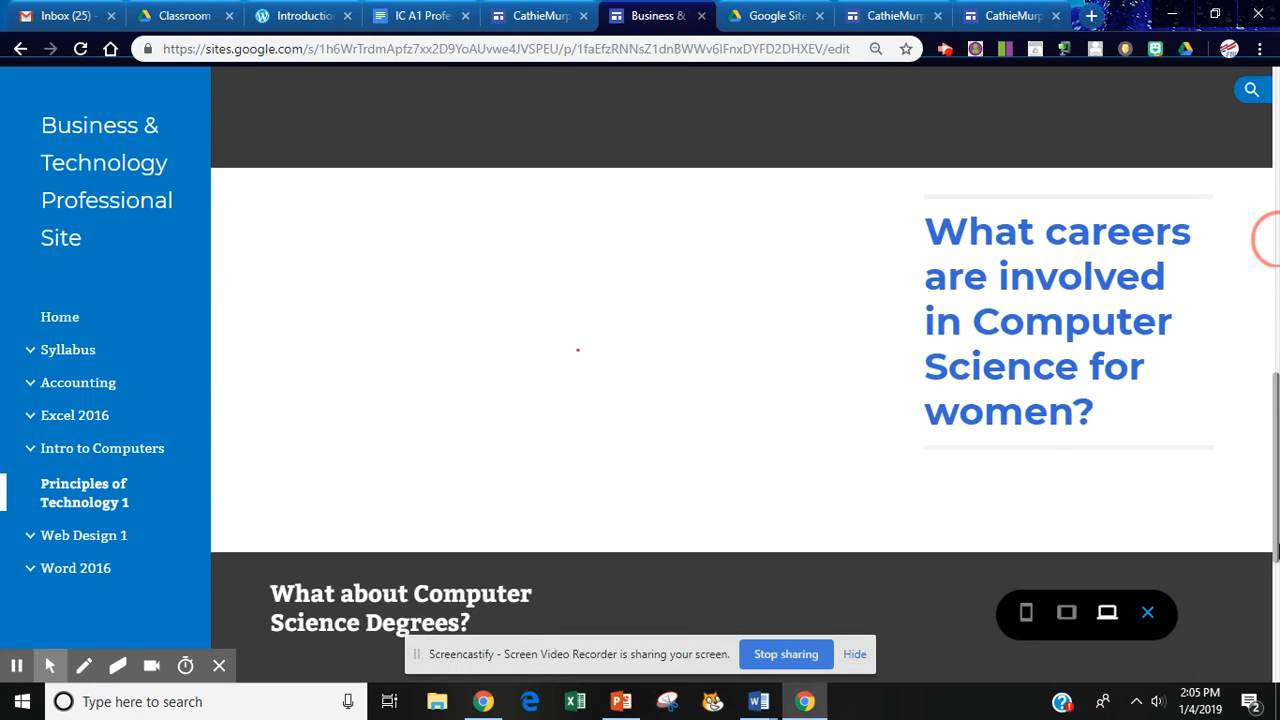
scroll(1277, 455, "up", 10)
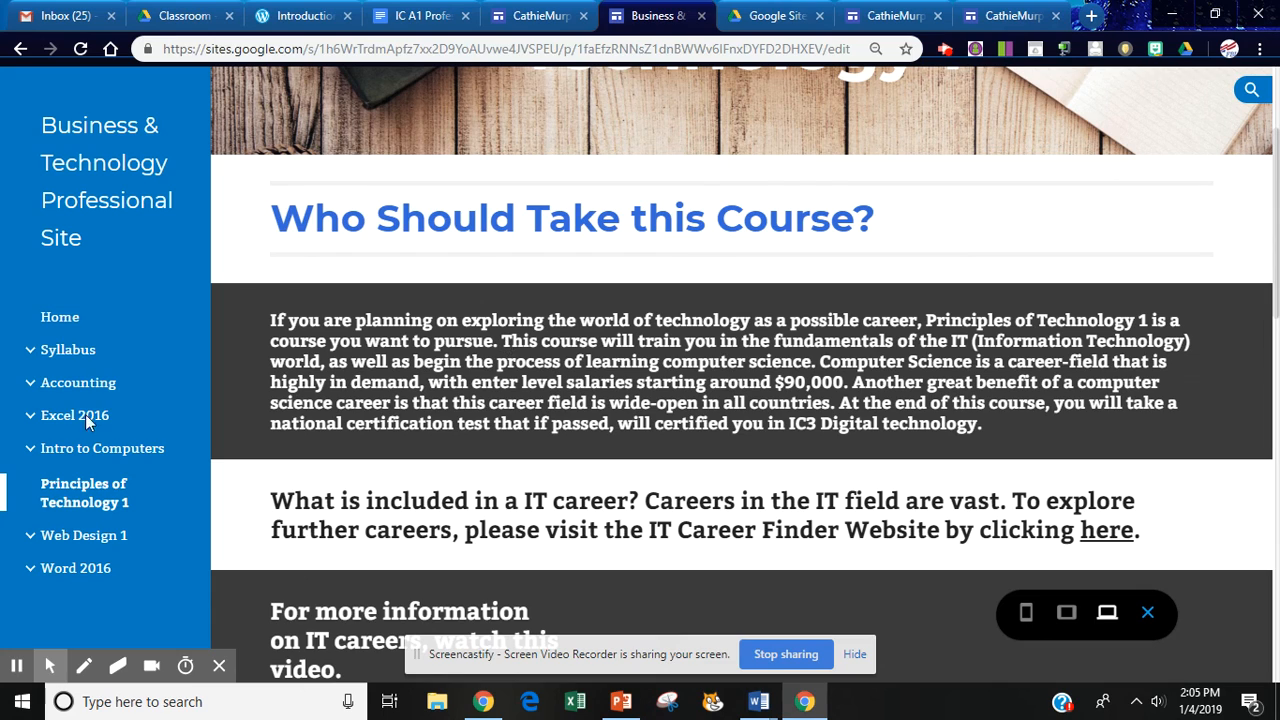
left_click(64, 425)
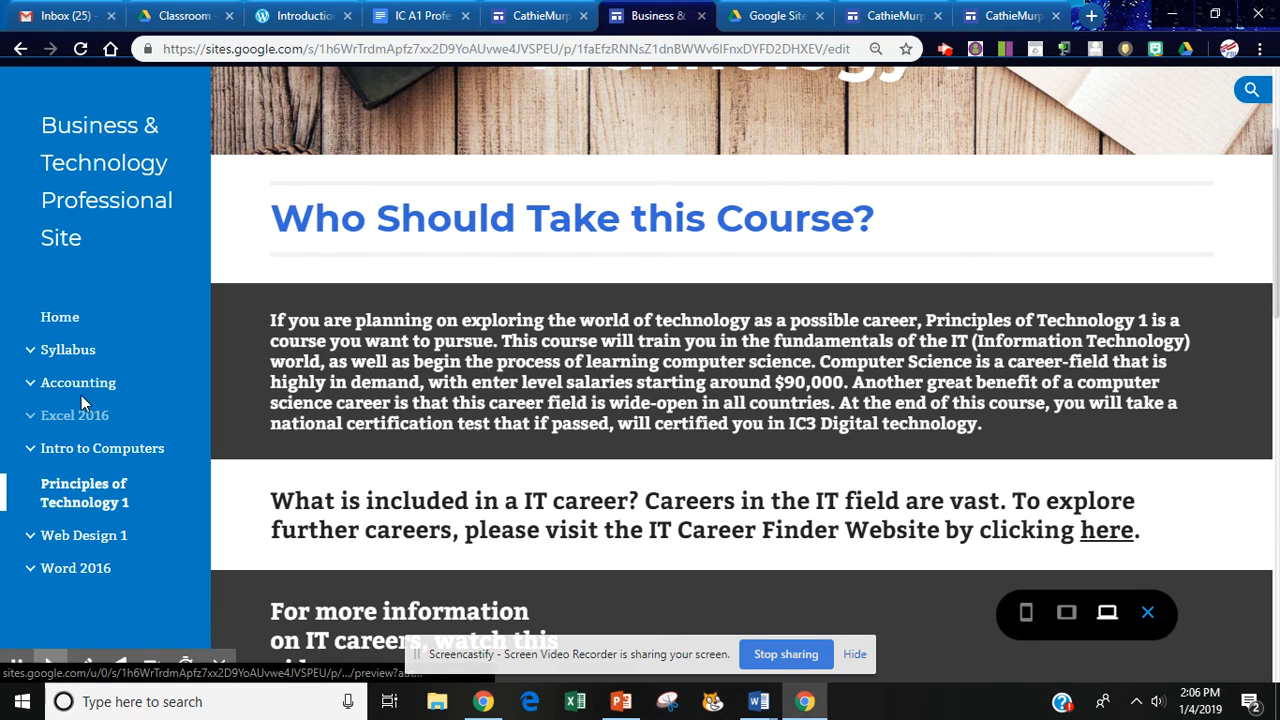